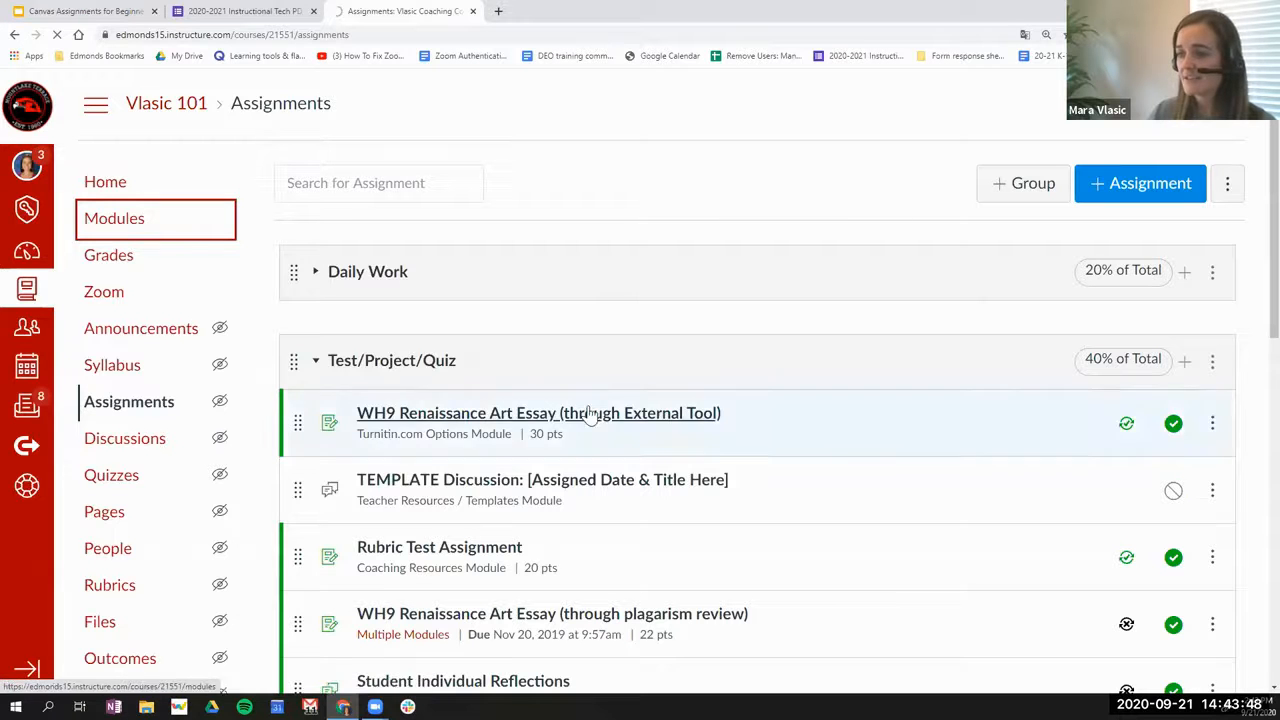
# Open the unpublished Test Assignment from the course's Modules list for editing.
pyautogui.scroll(-3, 611, 414)
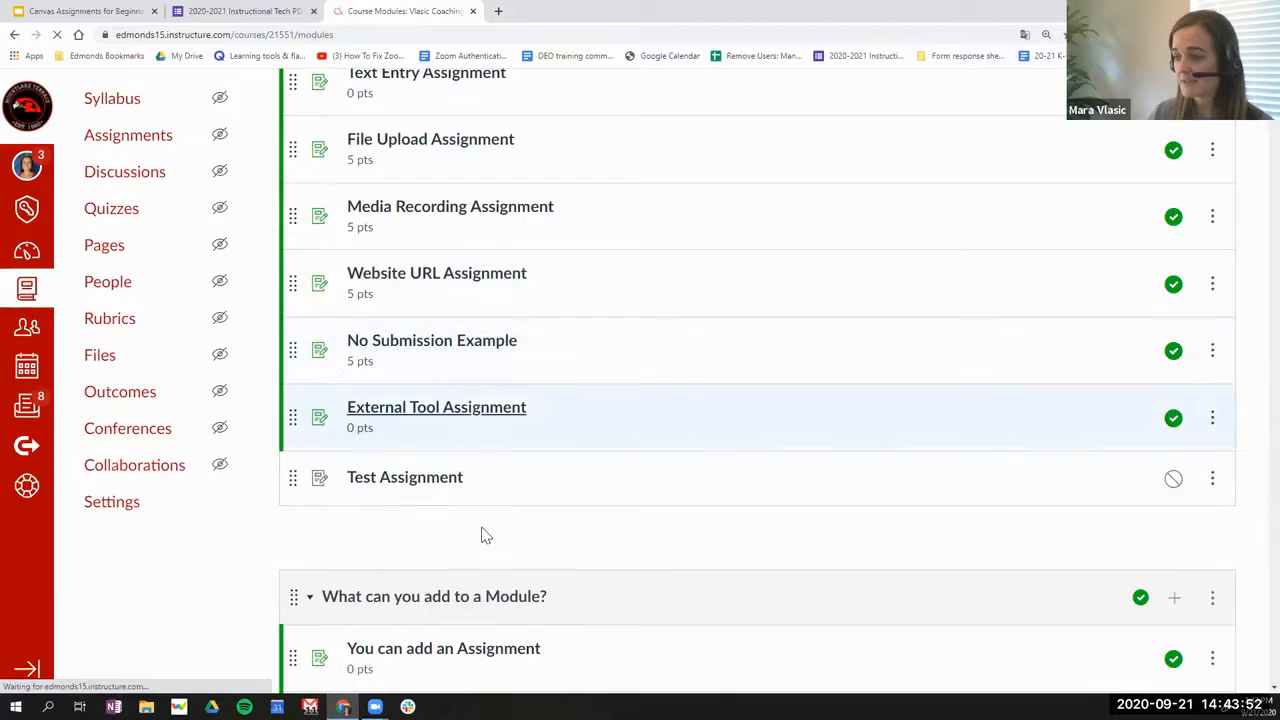
pyautogui.click(410, 490)
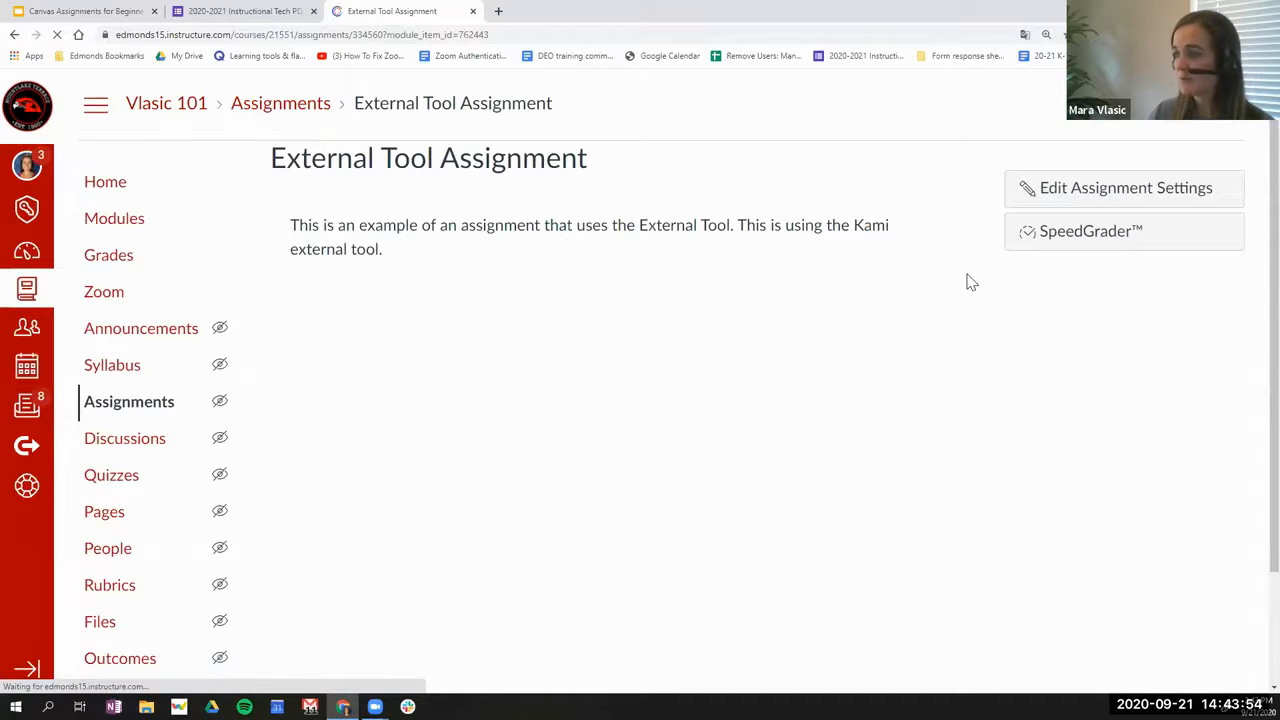
pyautogui.click(17, 37)
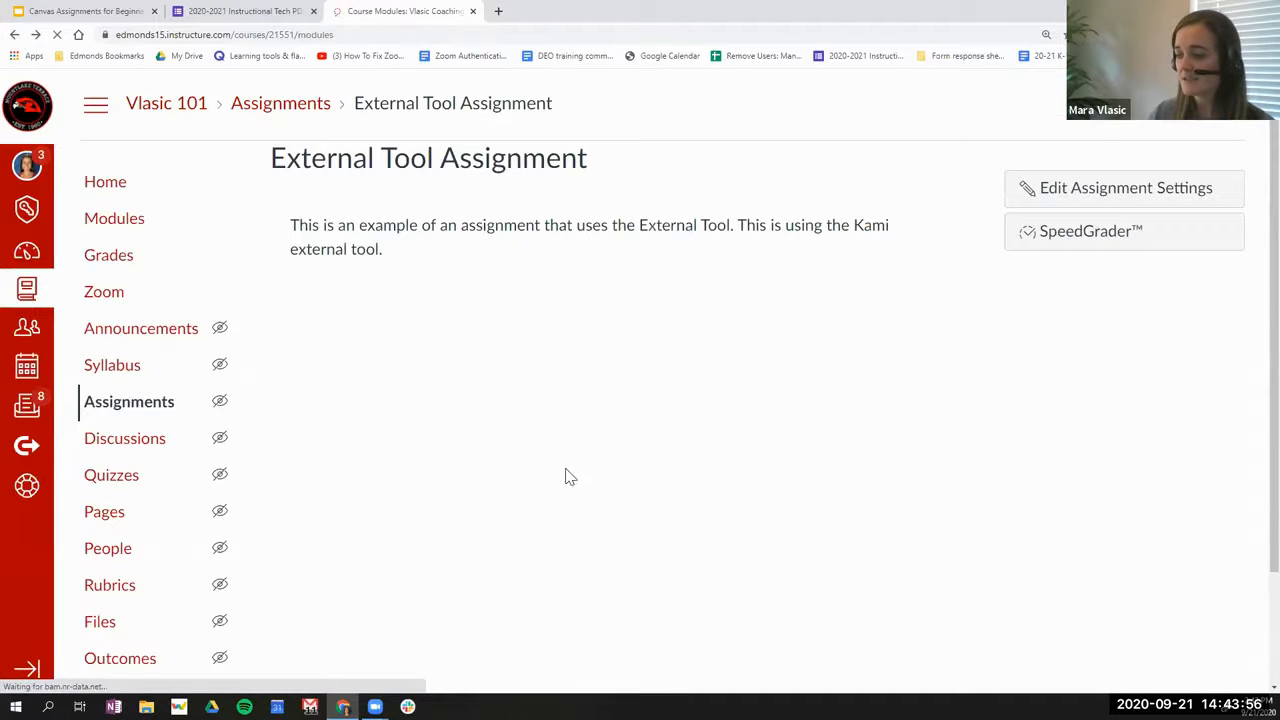
pyautogui.click(405, 476)
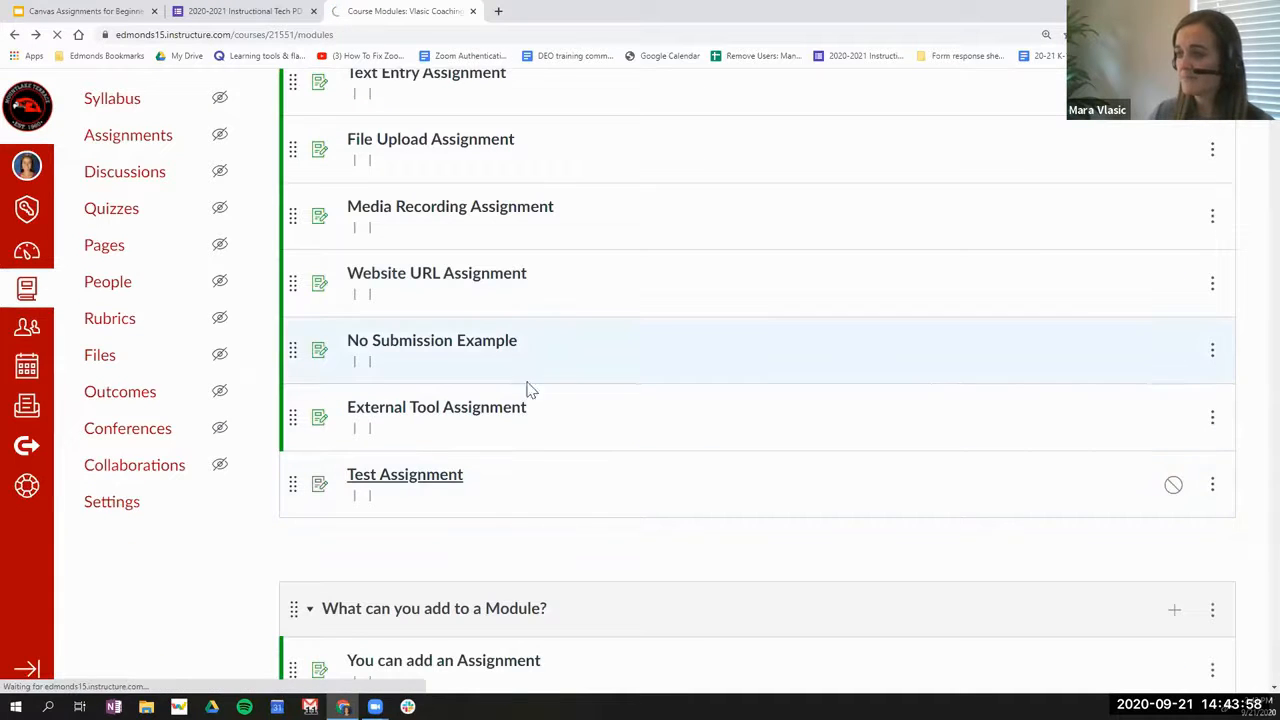
pyautogui.click(876, 196)
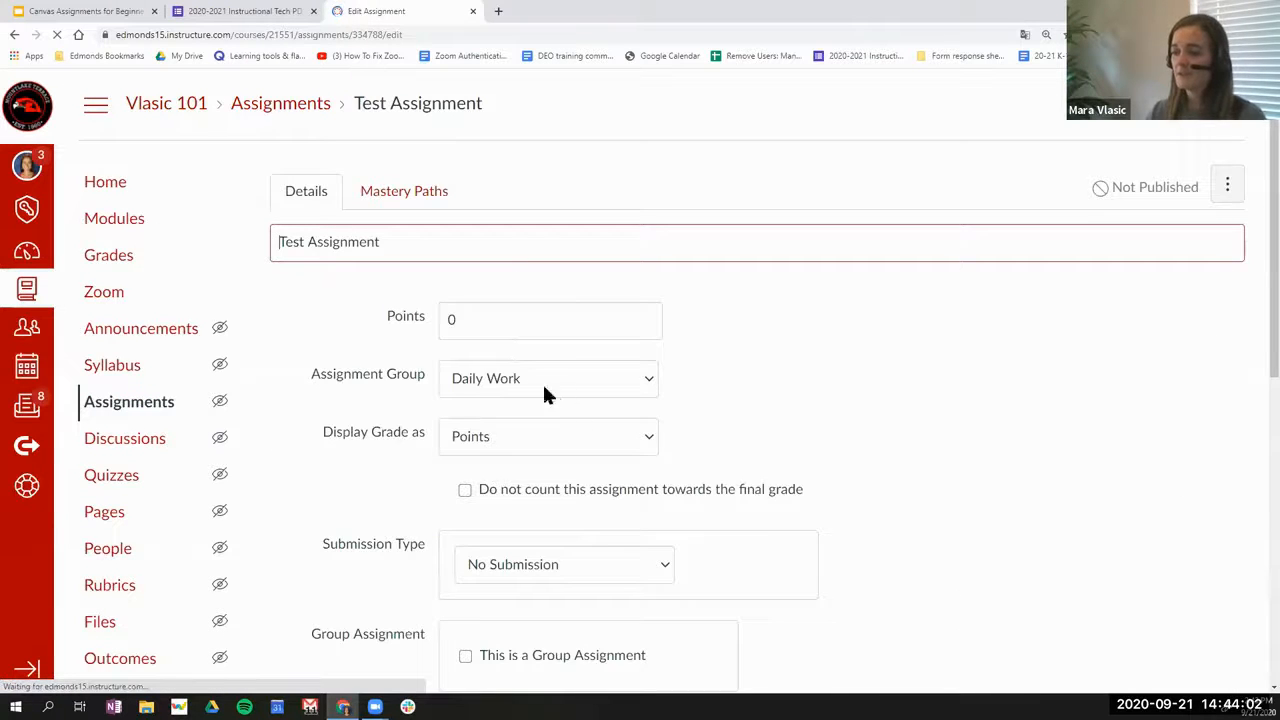
# Enter "Directions:" as the description text of the Test Assignment.
pyautogui.scroll(-2, 336, 357)
pyautogui.click(336, 357)
pyautogui.write('Directions:')
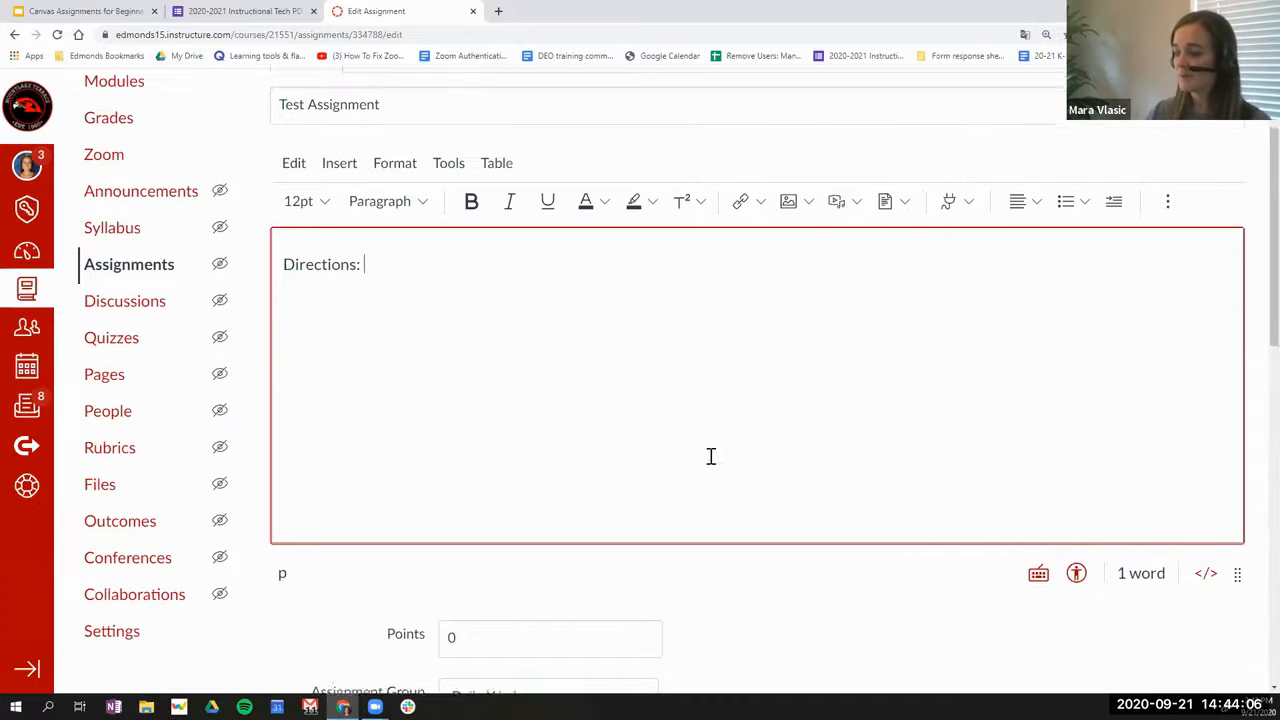
# Enlarge the page display and set the assignment's points to 10.
pyautogui.scroll(-4, 710, 458)
pyautogui.hotkey('ctrl', '+')
pyautogui.hotkey('ctrl', '+')
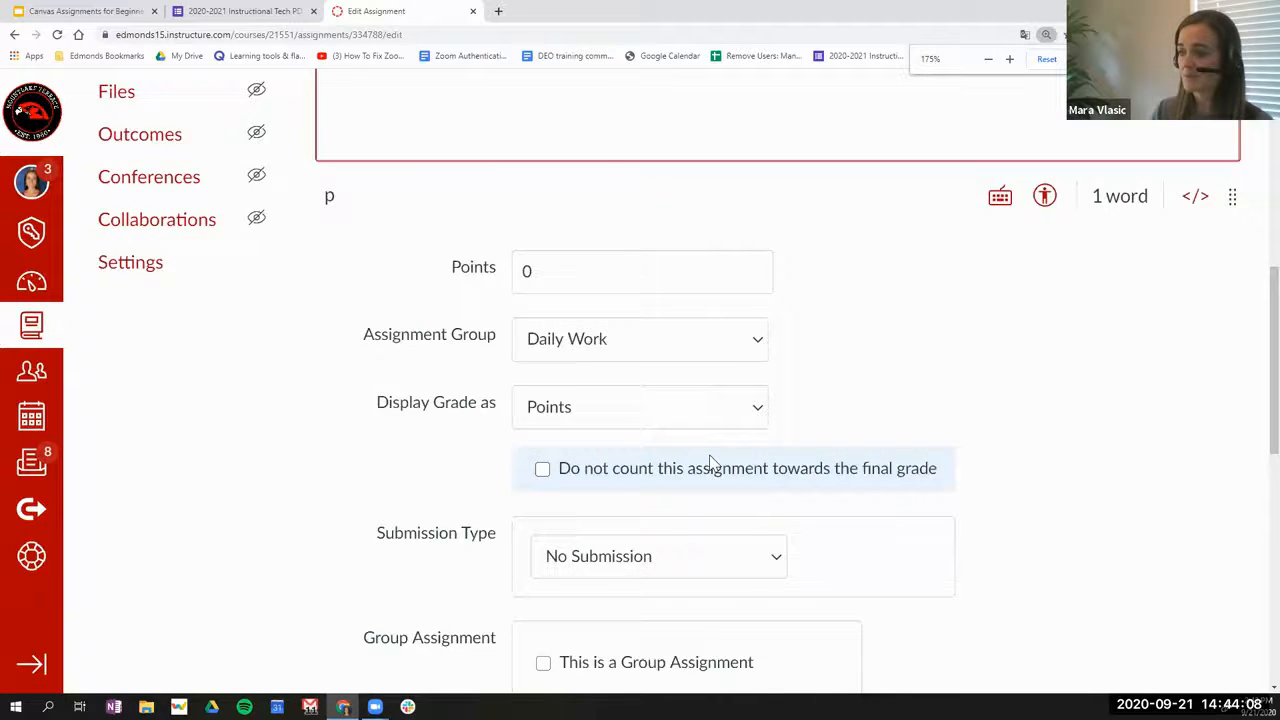
pyautogui.scroll(-1, 735, 447)
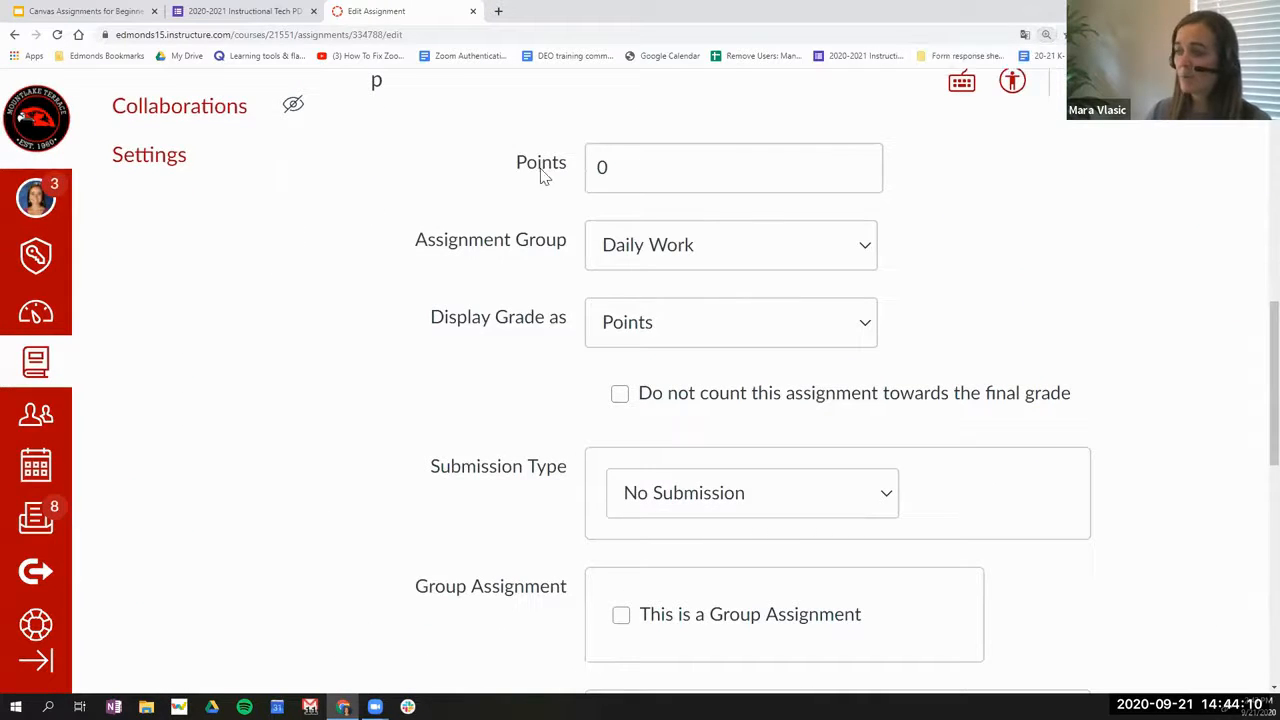
pyautogui.click(608, 168)
pyautogui.press('BackSpace')
pyautogui.write('10')
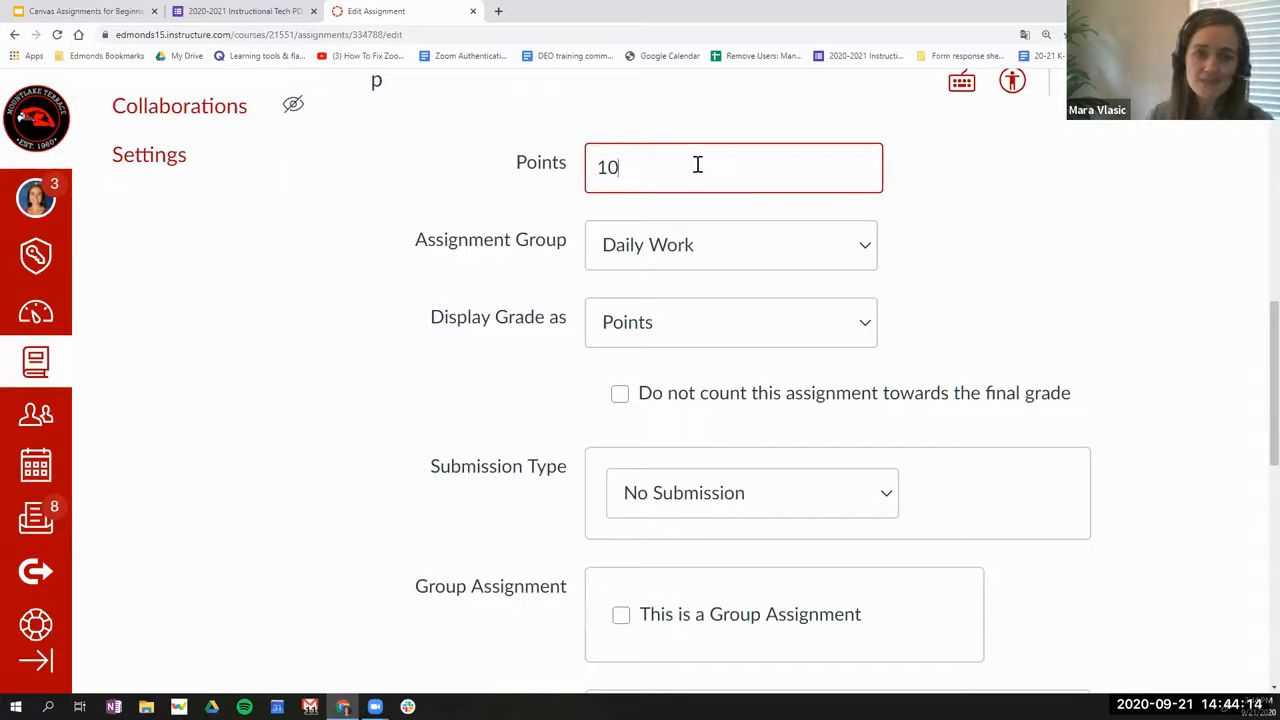
# Choose Daily Work as the assignment group and display the grade as Points.
pyautogui.click(674, 245)
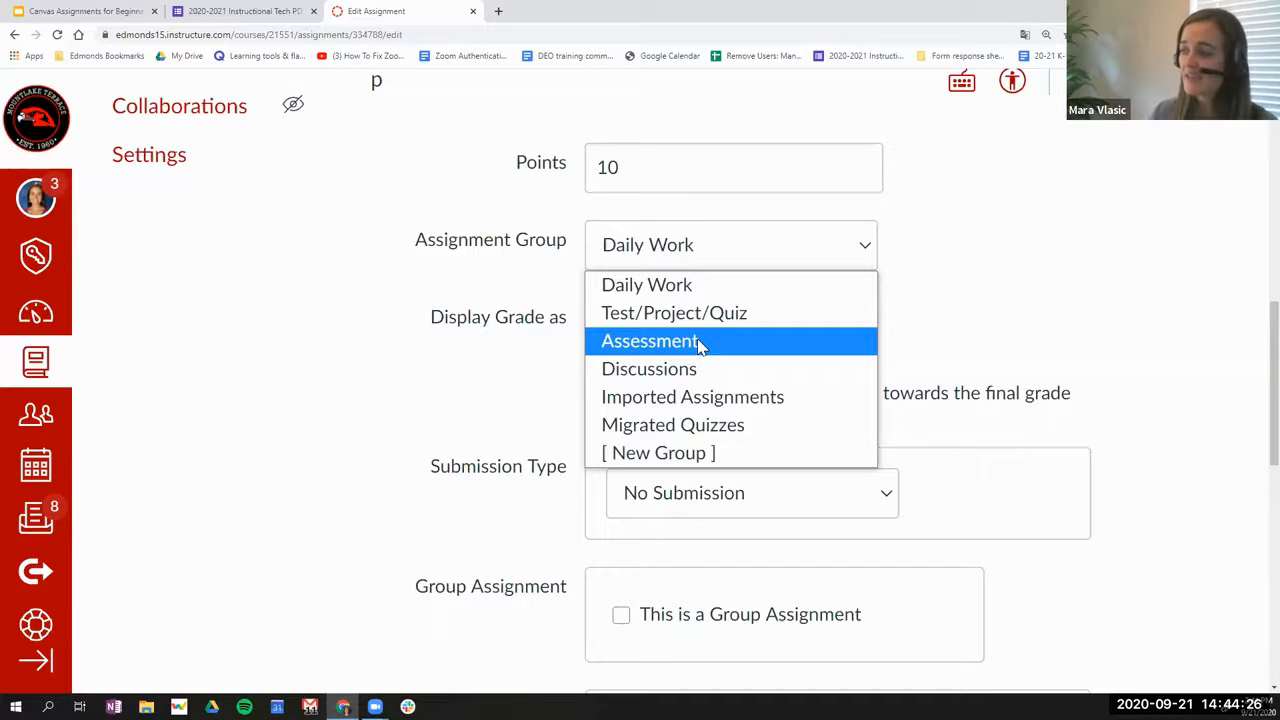
pyautogui.click(658, 288)
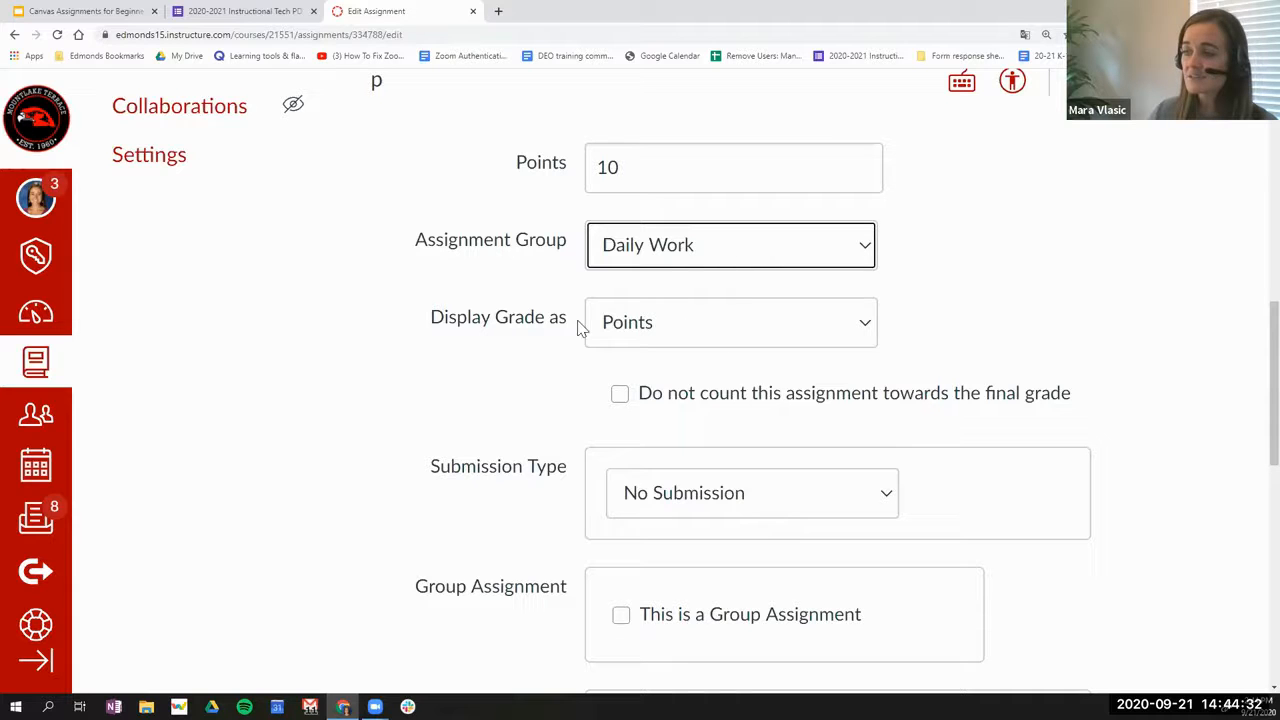
pyautogui.click(695, 332)
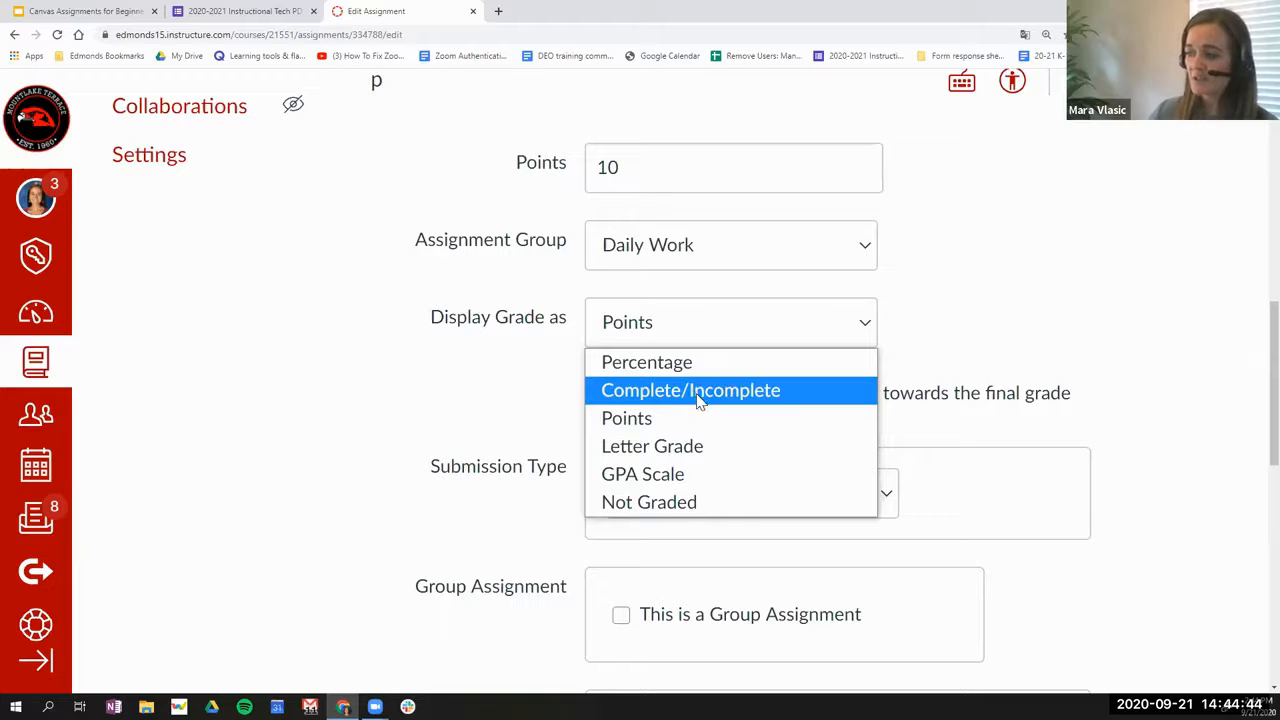
pyautogui.click(640, 425)
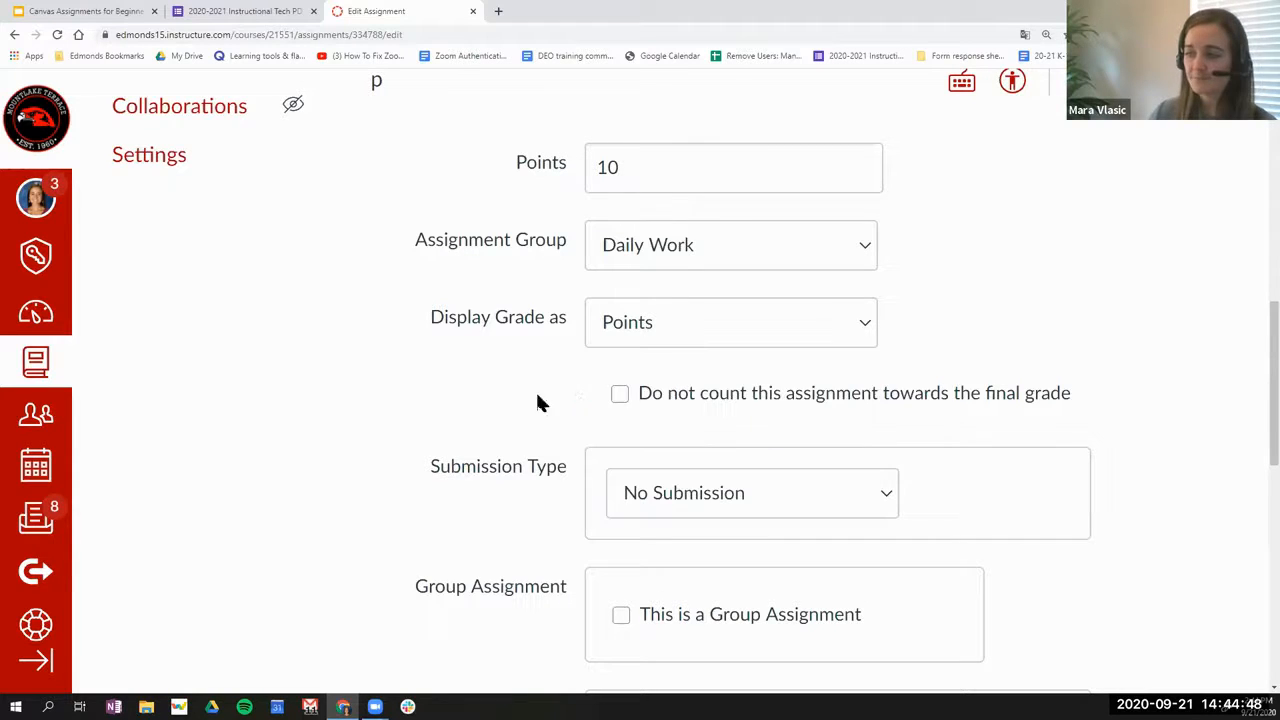
# Set the assignment's submission type to Online.
pyautogui.scroll(-1, 661, 383)
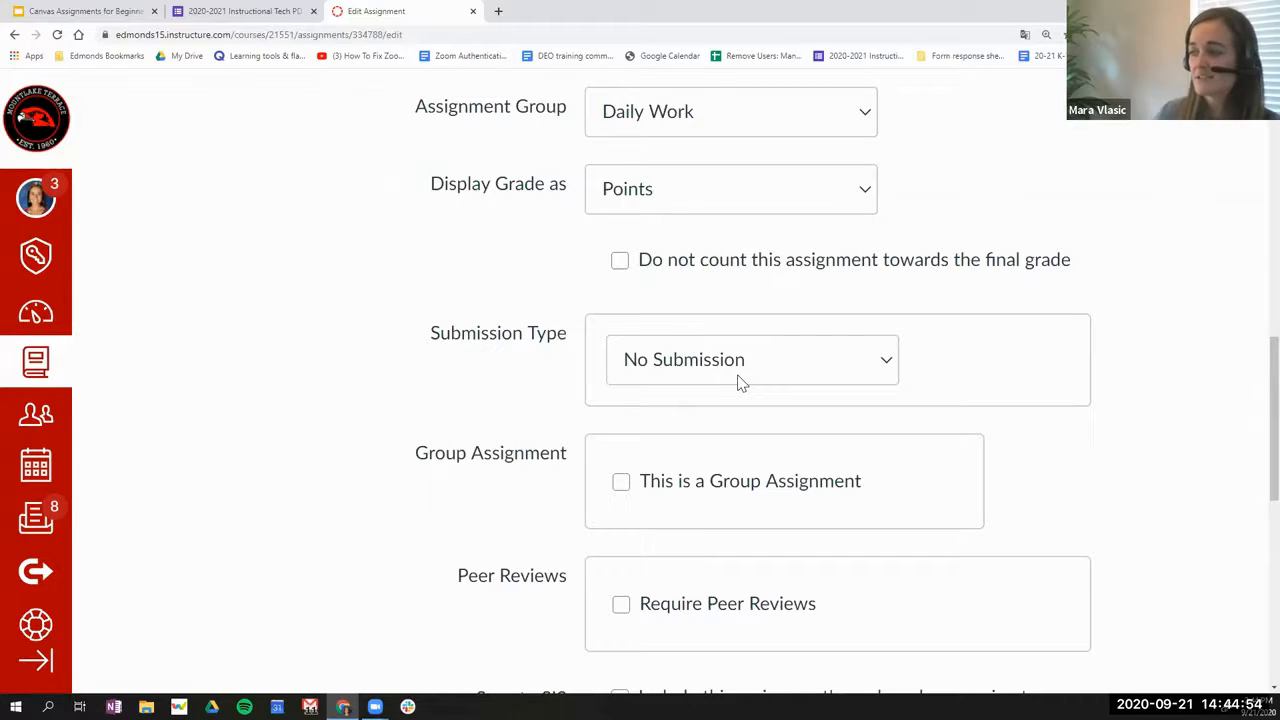
pyautogui.scroll(-1, 748, 371)
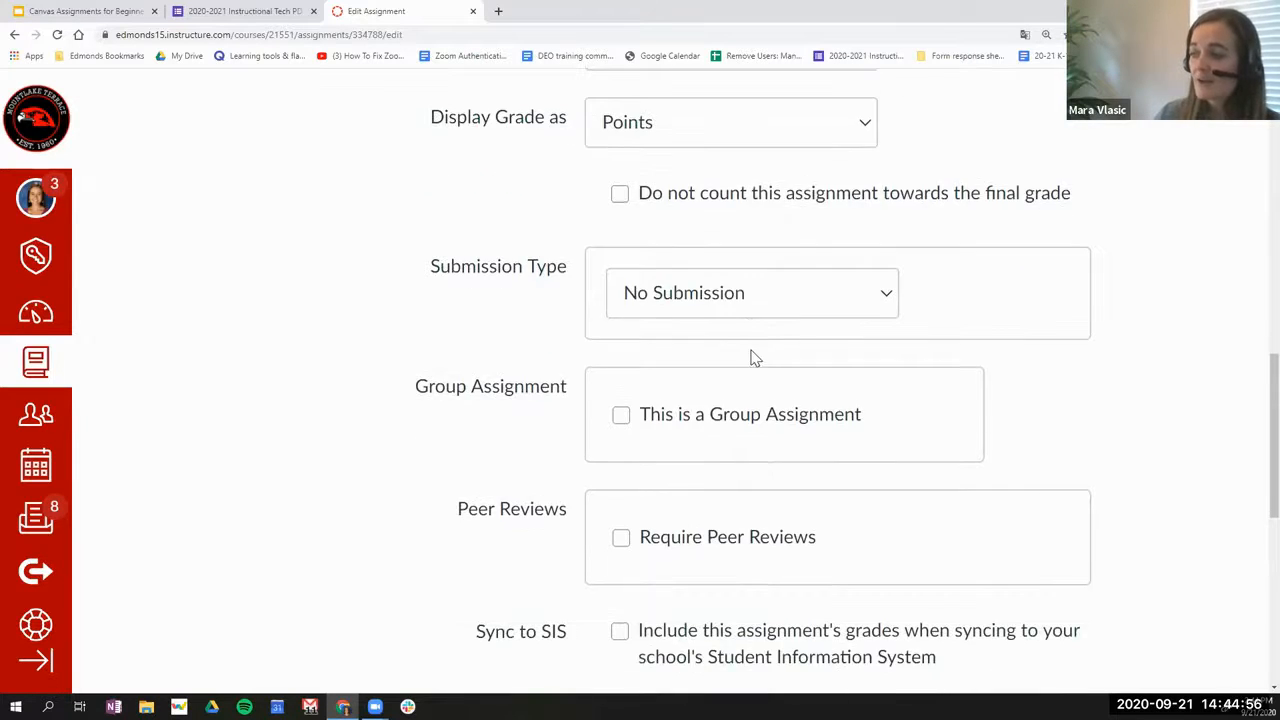
pyautogui.click(757, 292)
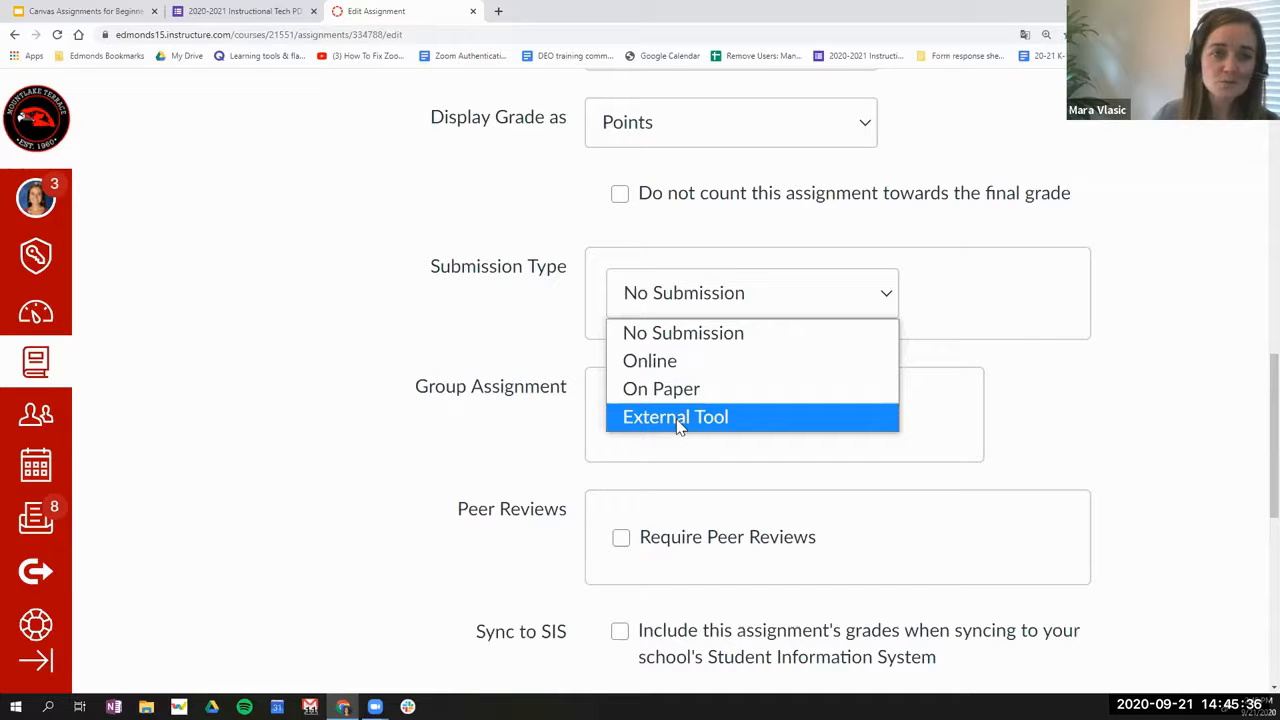
pyautogui.click(670, 364)
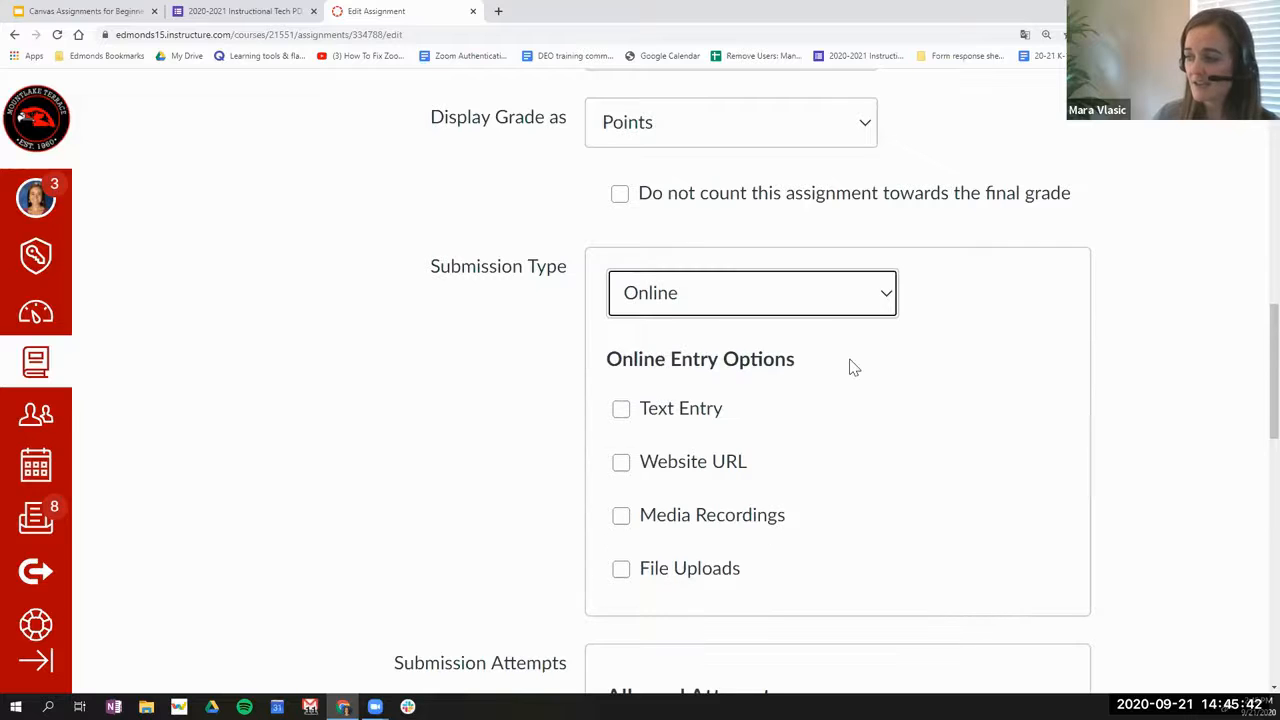
# Enable all four online entry options and clear Website URL and Media Recordings again, keeping Text Entry and File Uploads.
pyautogui.scroll(-1, 849, 366)
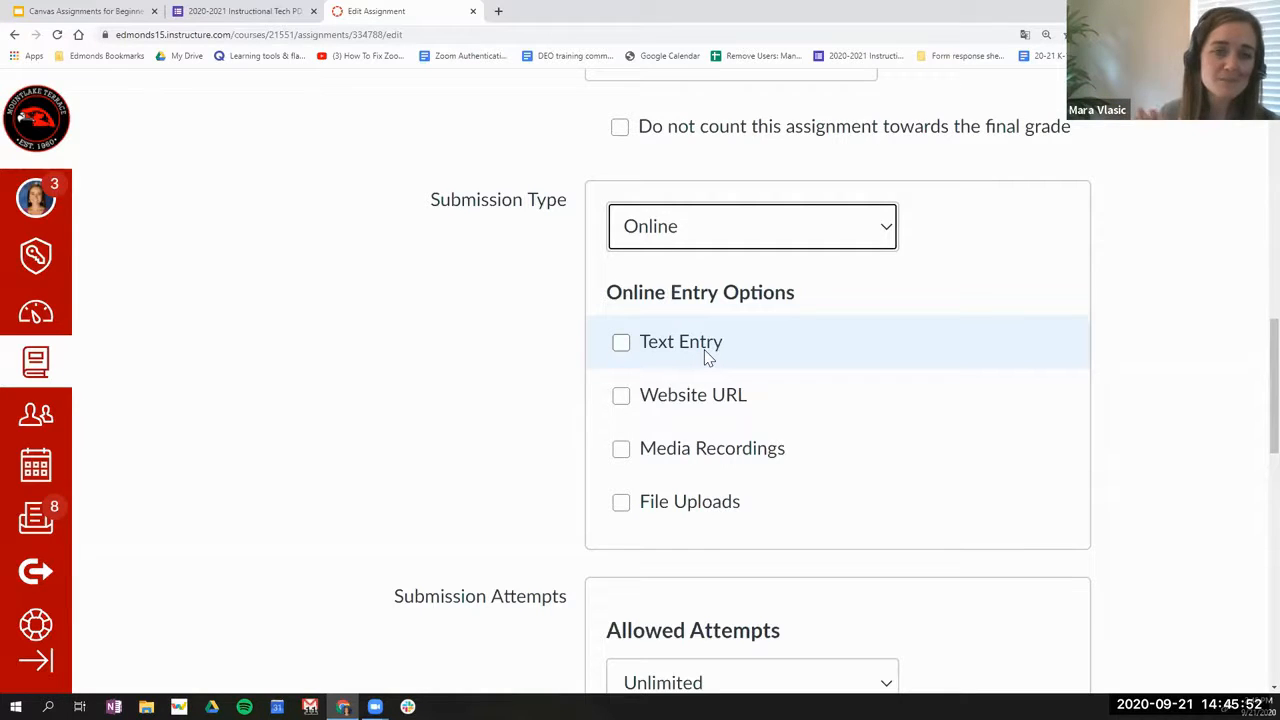
pyautogui.click(621, 345)
pyautogui.click(621, 397)
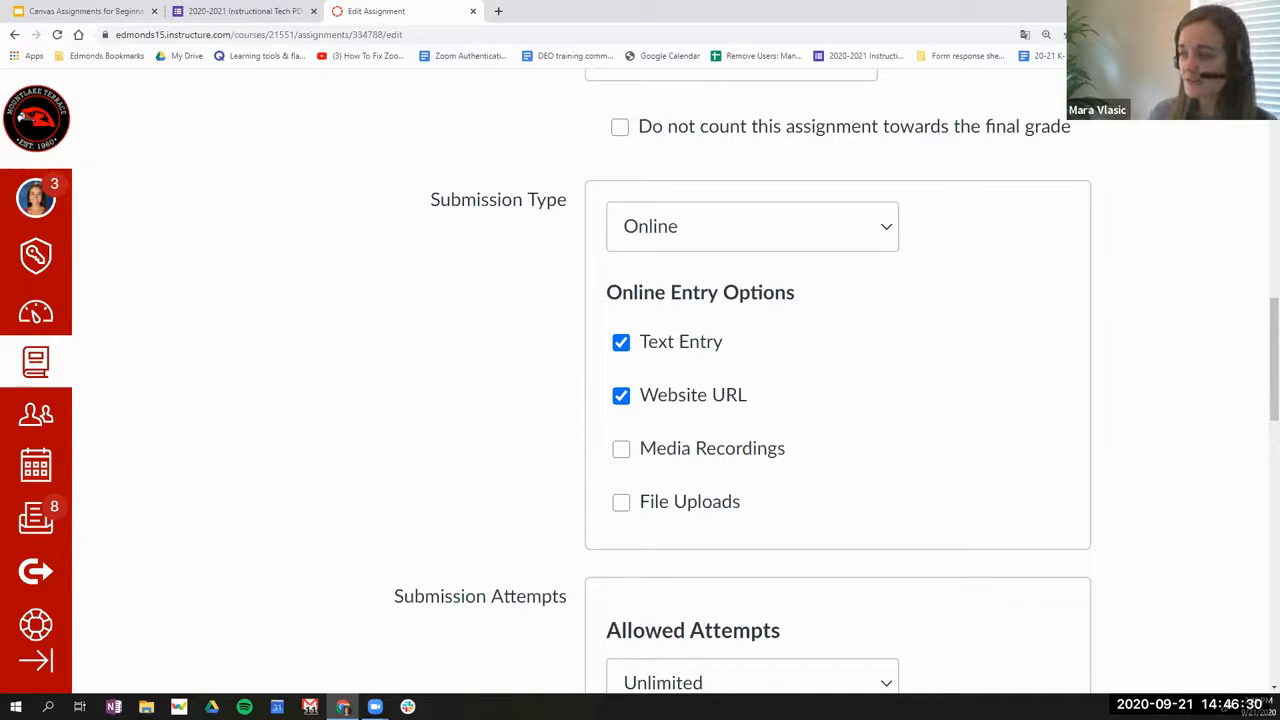
pyautogui.click(621, 449)
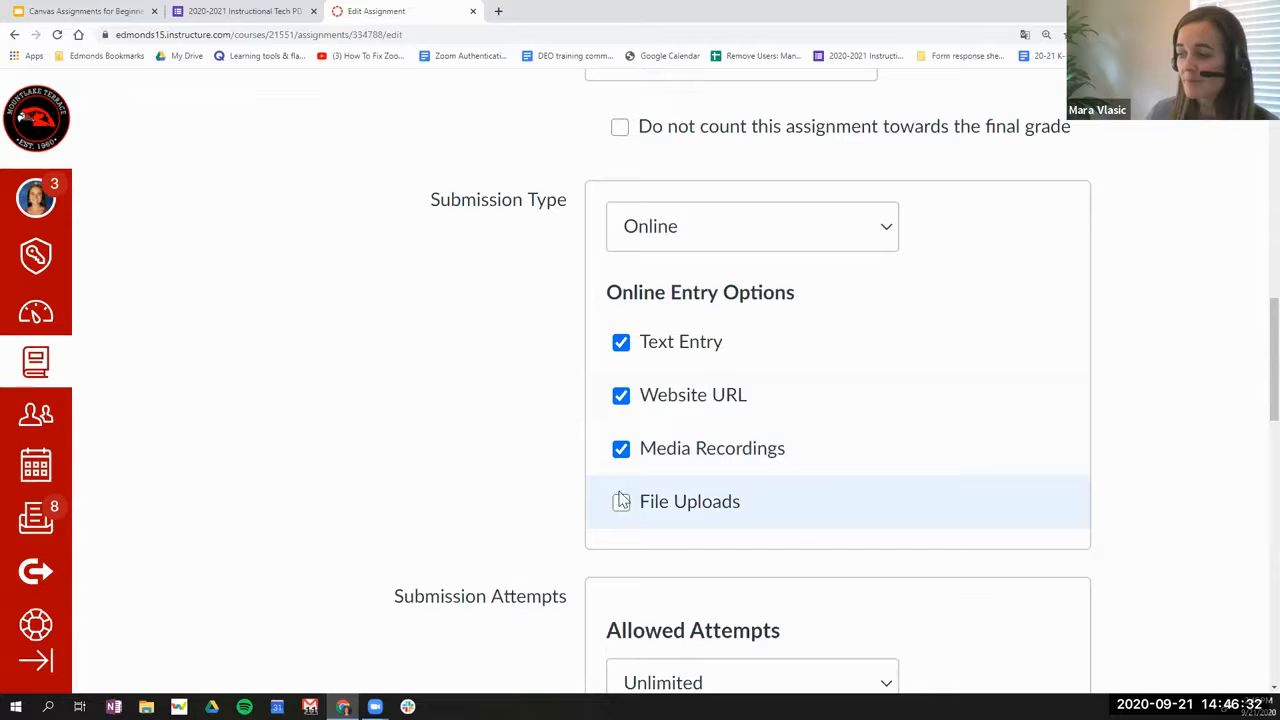
pyautogui.click(621, 504)
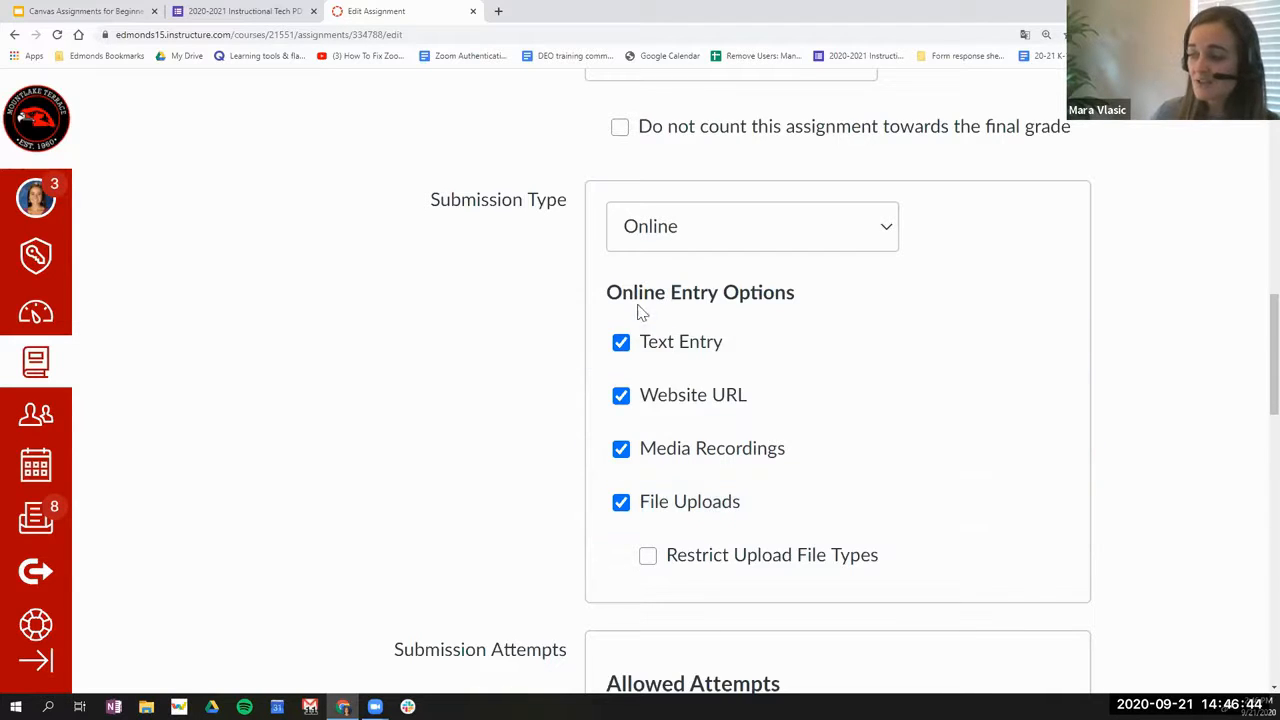
pyautogui.click(621, 398)
pyautogui.click(619, 450)
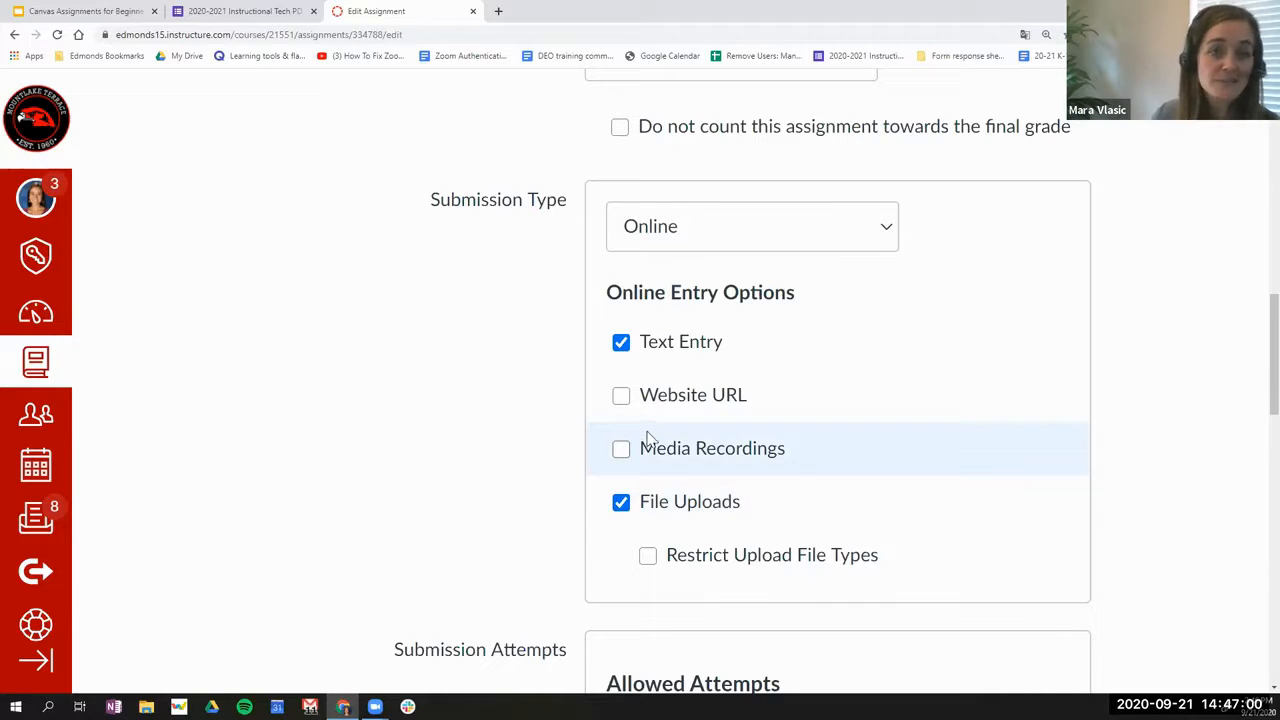
# Switch the assignment's submission type to External Tool.
pyautogui.click(741, 234)
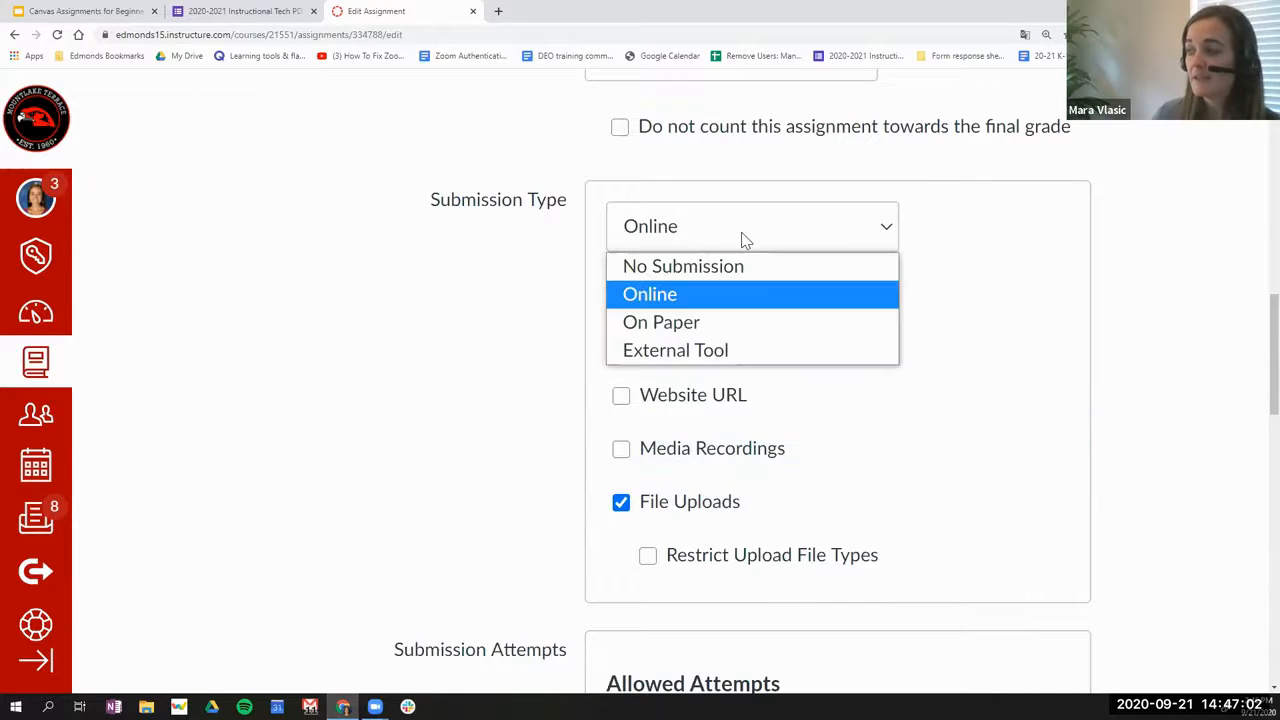
pyautogui.click(719, 352)
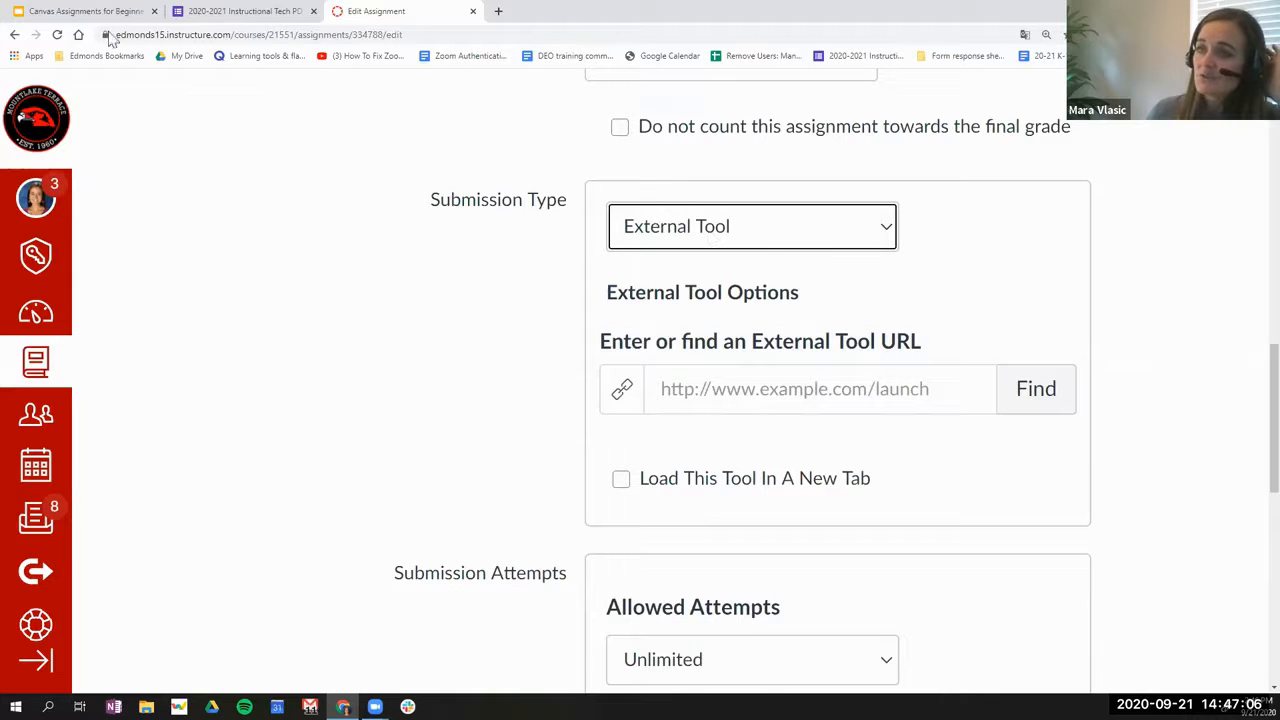
# Switch to the Google Slides presentation and advance past the online submission slides to the External Tools slide.
pyautogui.click(80, 11)
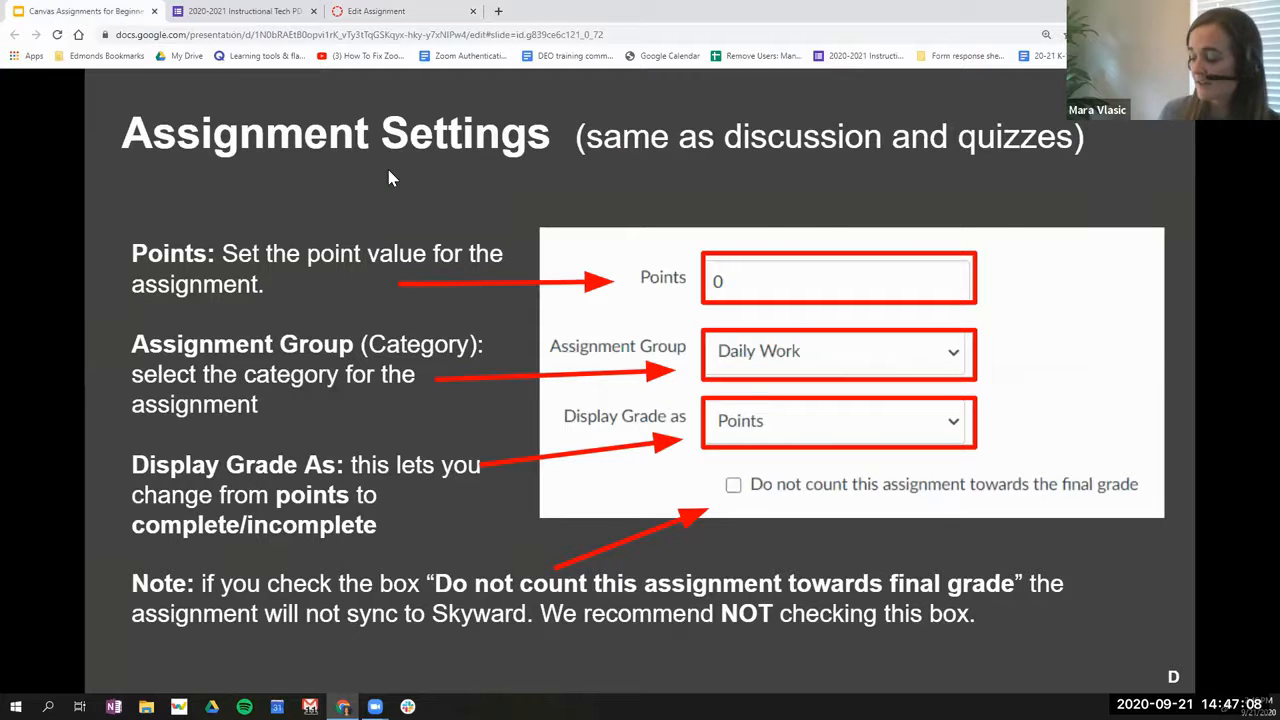
pyautogui.press('Right')
pyautogui.press('Right')
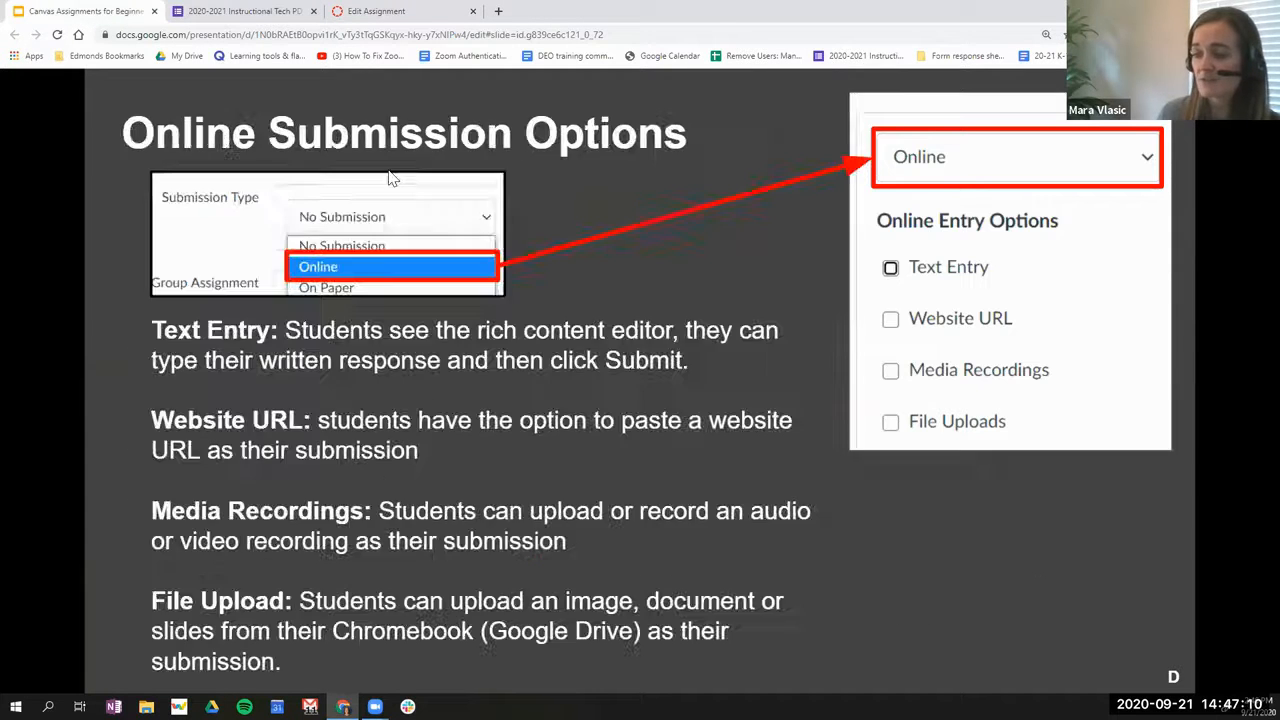
pyautogui.press('Right')
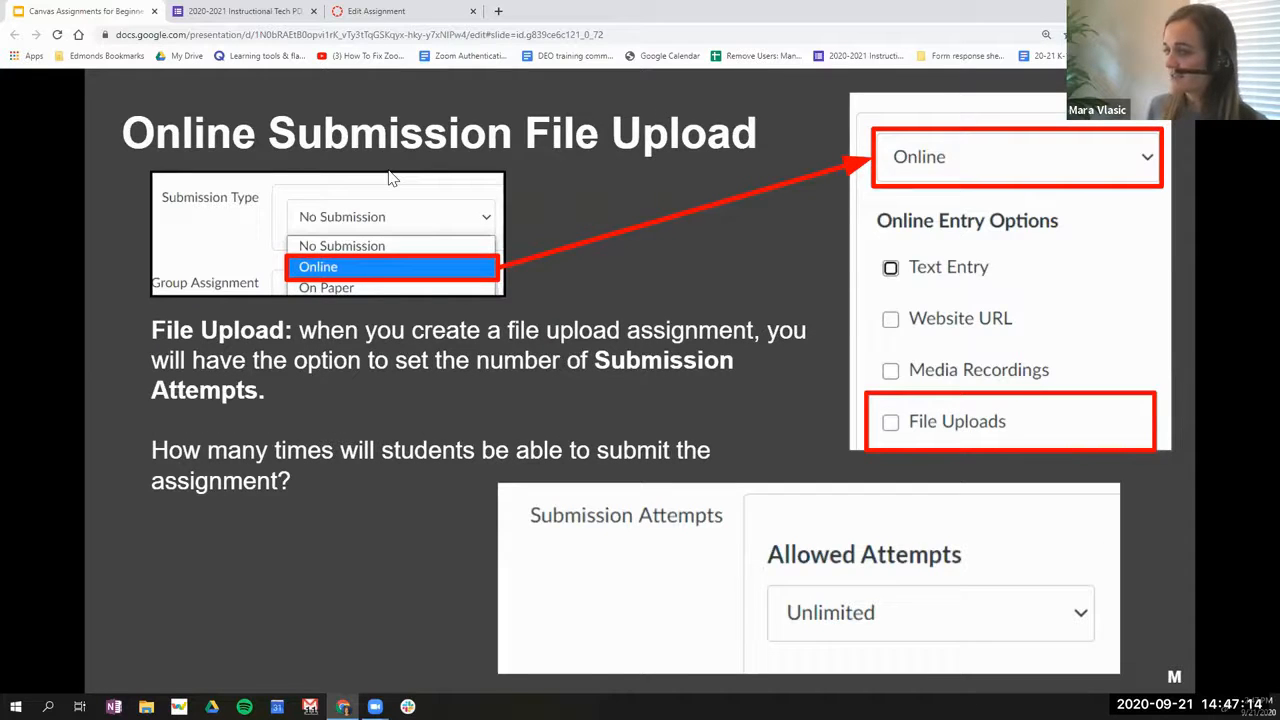
pyautogui.press('Right')
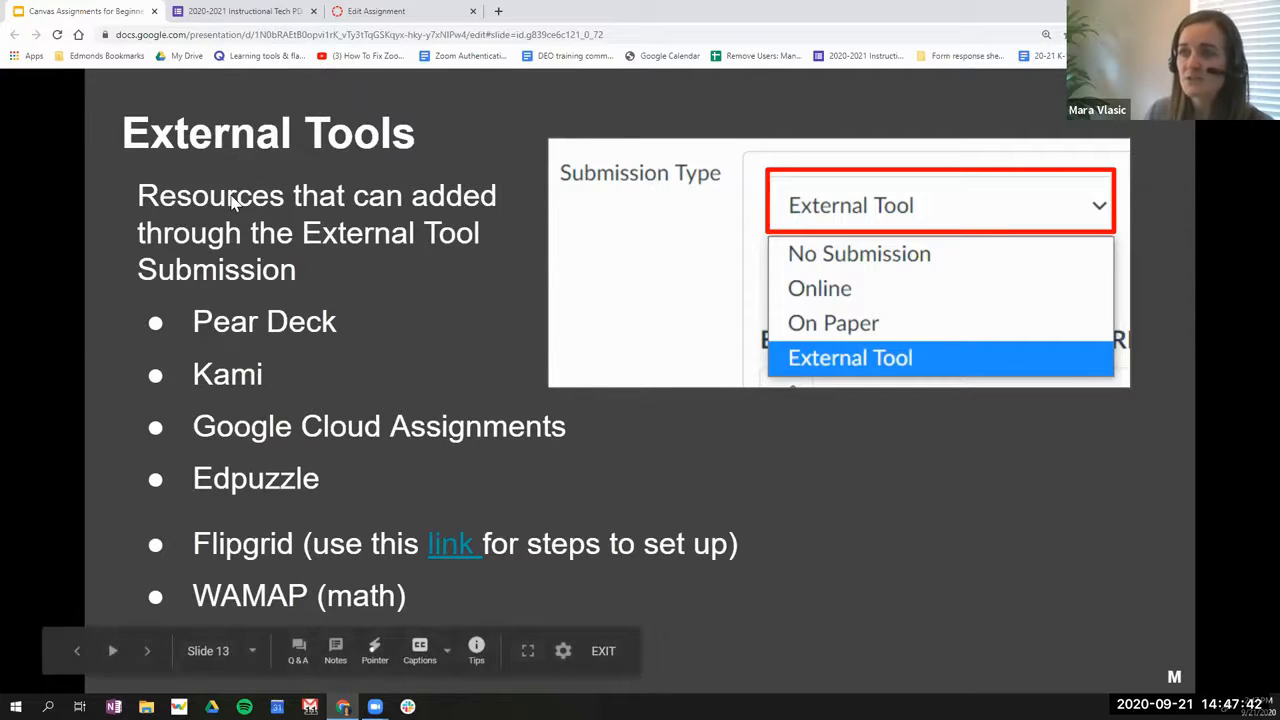
# Return to the Test Assignment in Canvas and set its submission type back to Online.
pyautogui.click(395, 14)
pyautogui.click(750, 228)
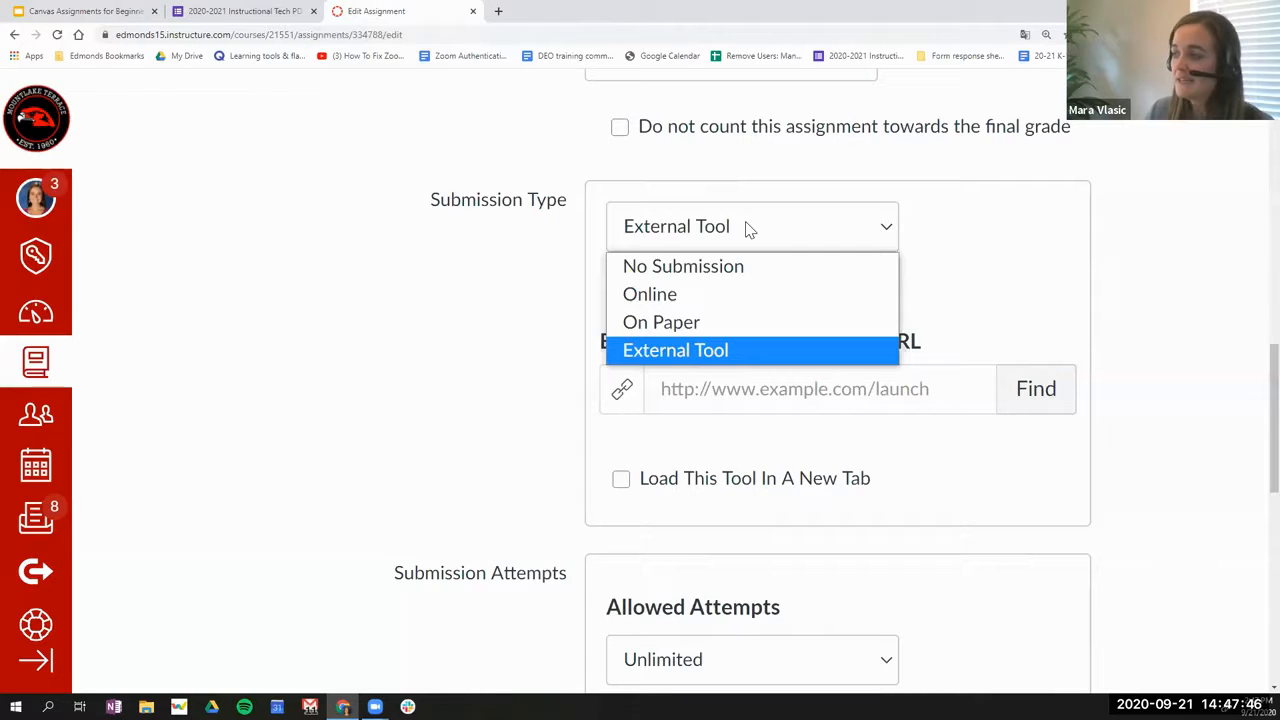
pyautogui.click(662, 296)
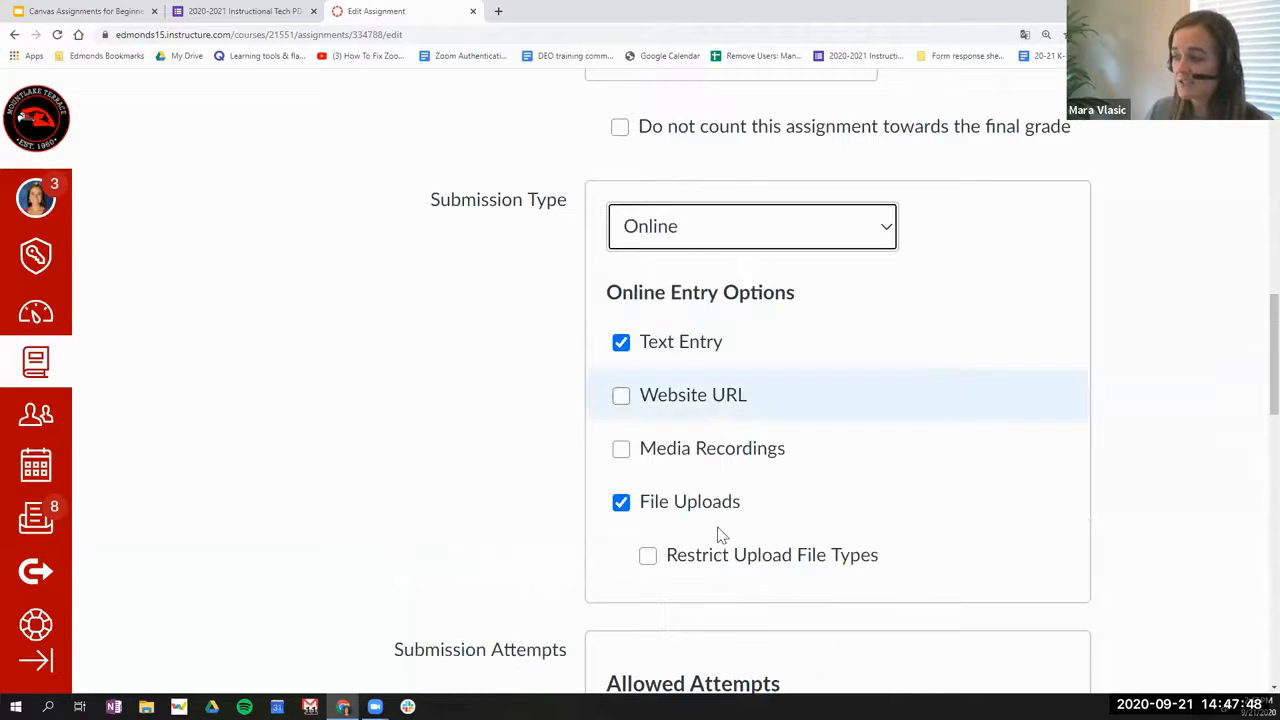
# Set the allowed submission attempts for the assignment to Limited.
pyautogui.scroll(-2, 685, 510)
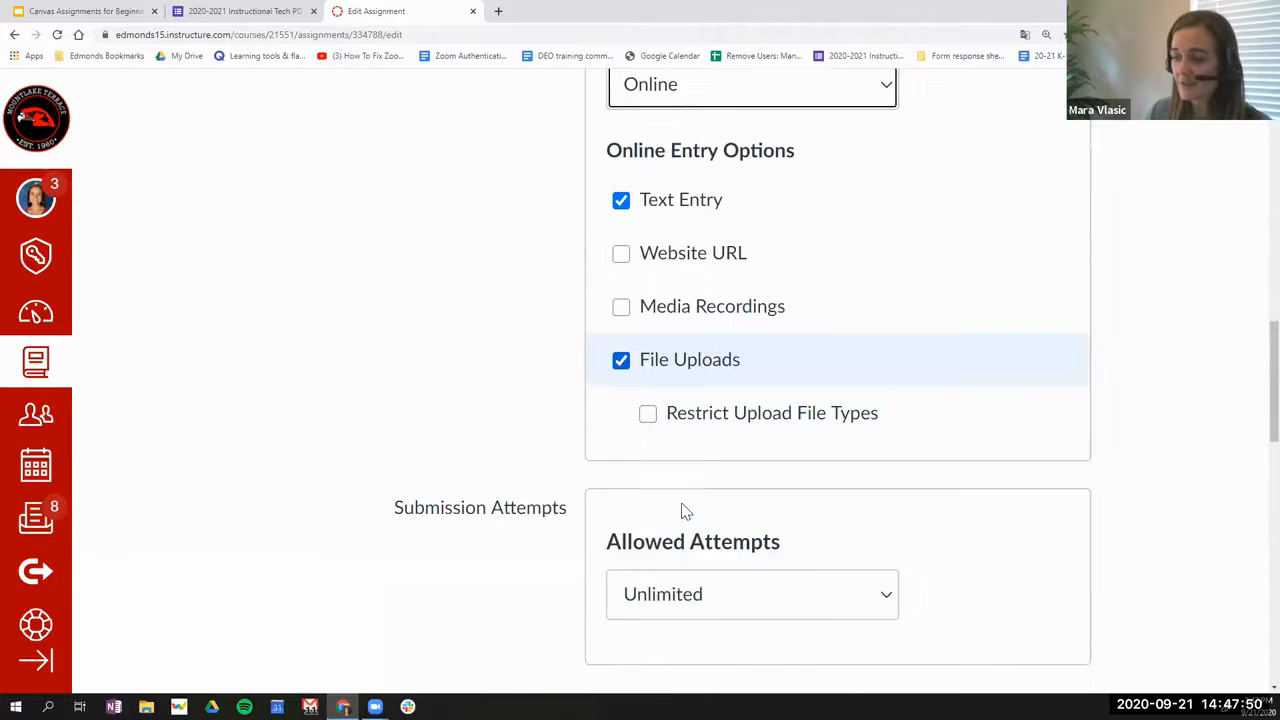
pyautogui.scroll(-2, 685, 510)
pyautogui.moveTo(397, 317); pyautogui.dragTo(568, 317)
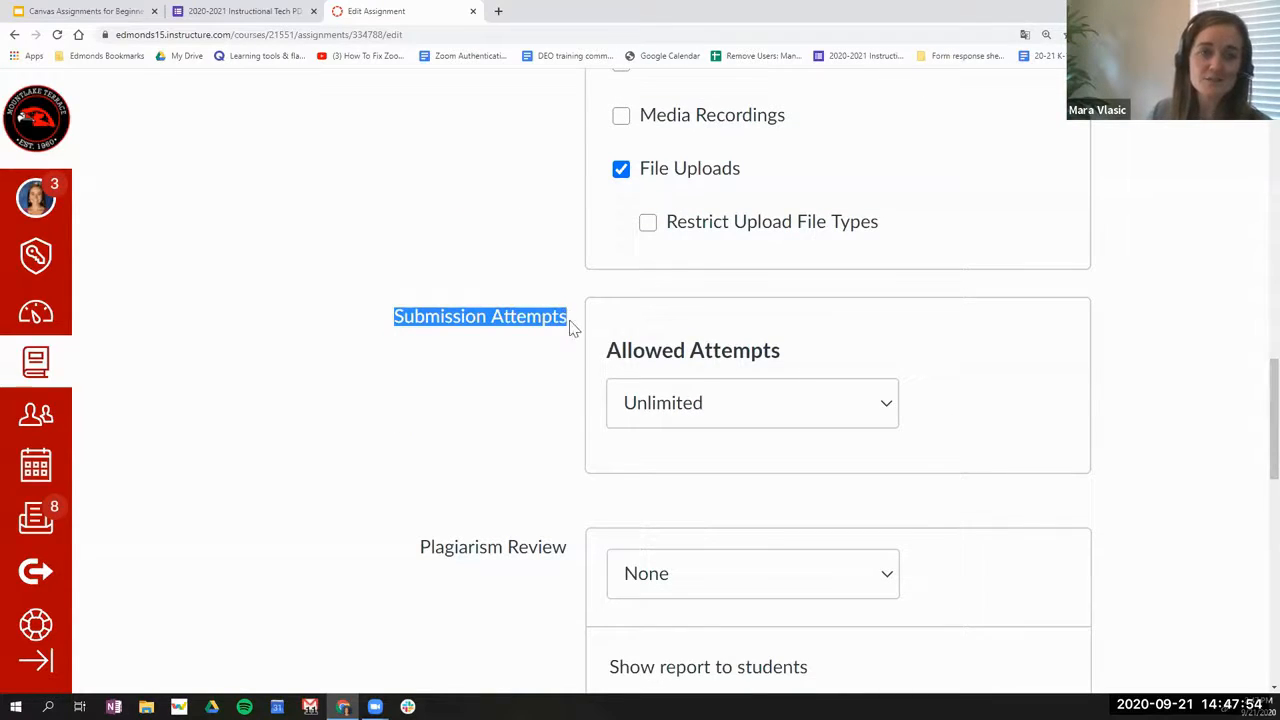
pyautogui.click(747, 405)
pyautogui.click(786, 362)
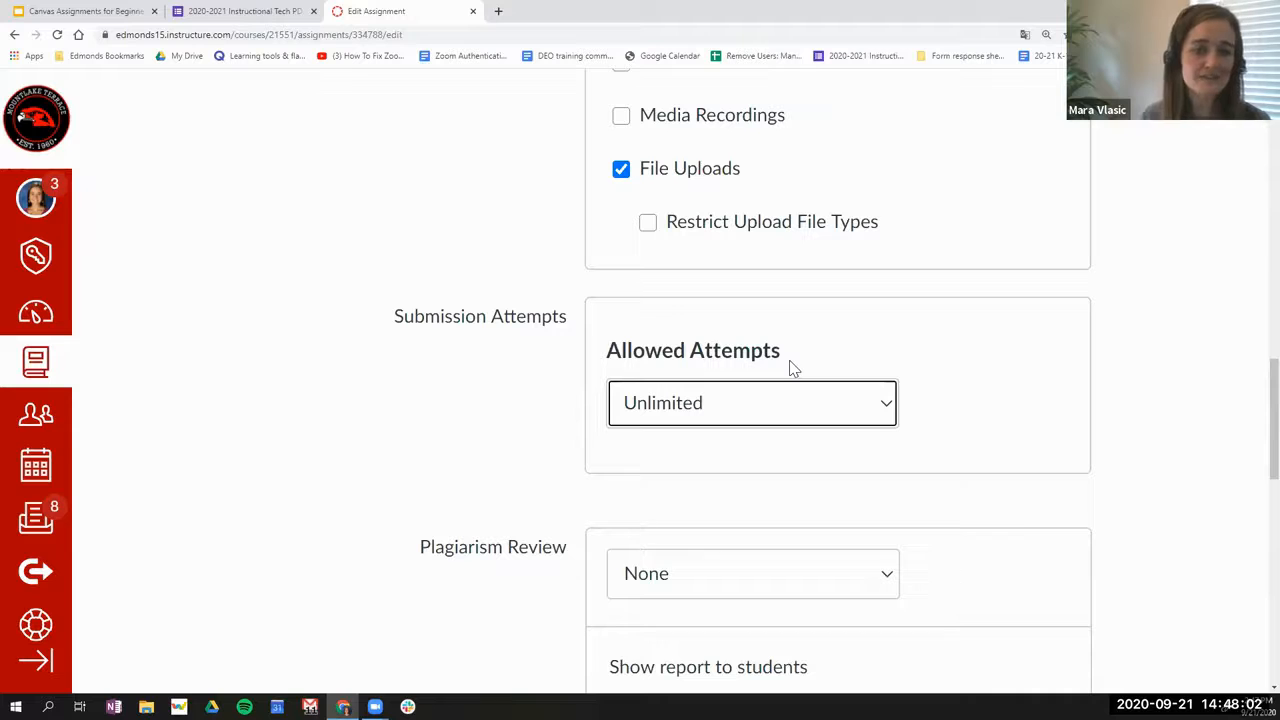
pyautogui.click(866, 405)
pyautogui.click(668, 488)
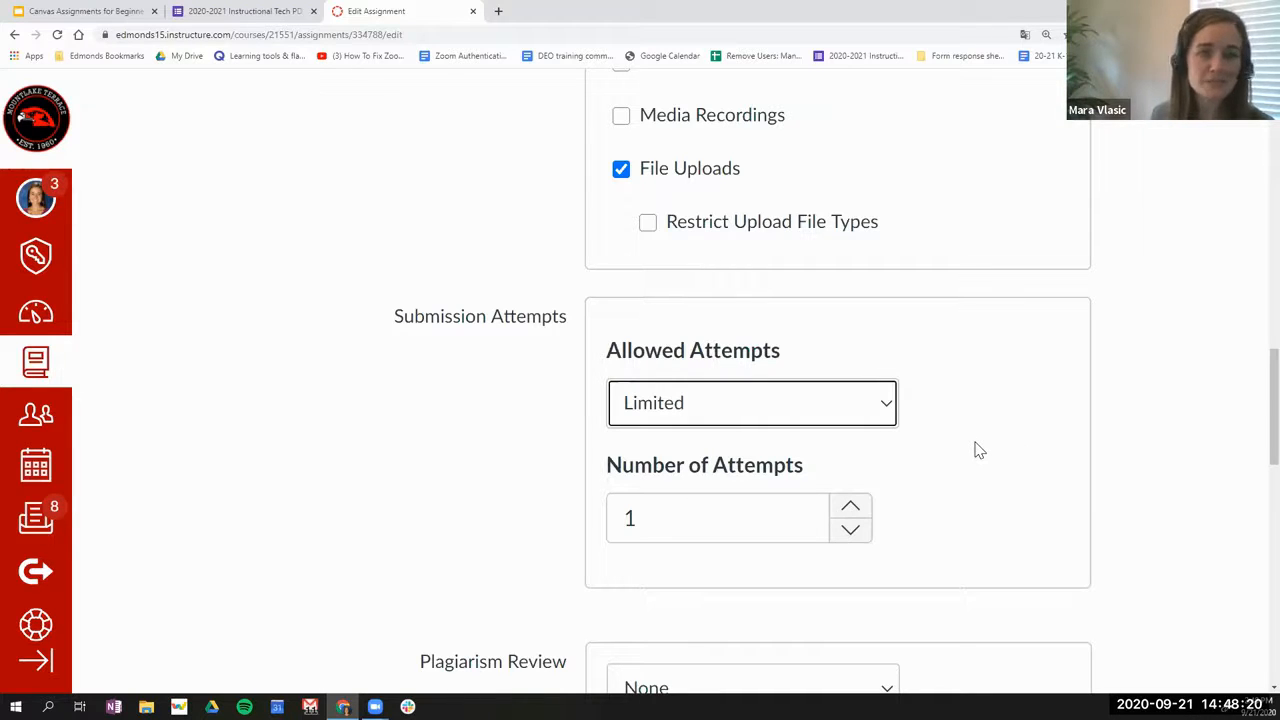
pyautogui.scroll(-7, 971, 400)
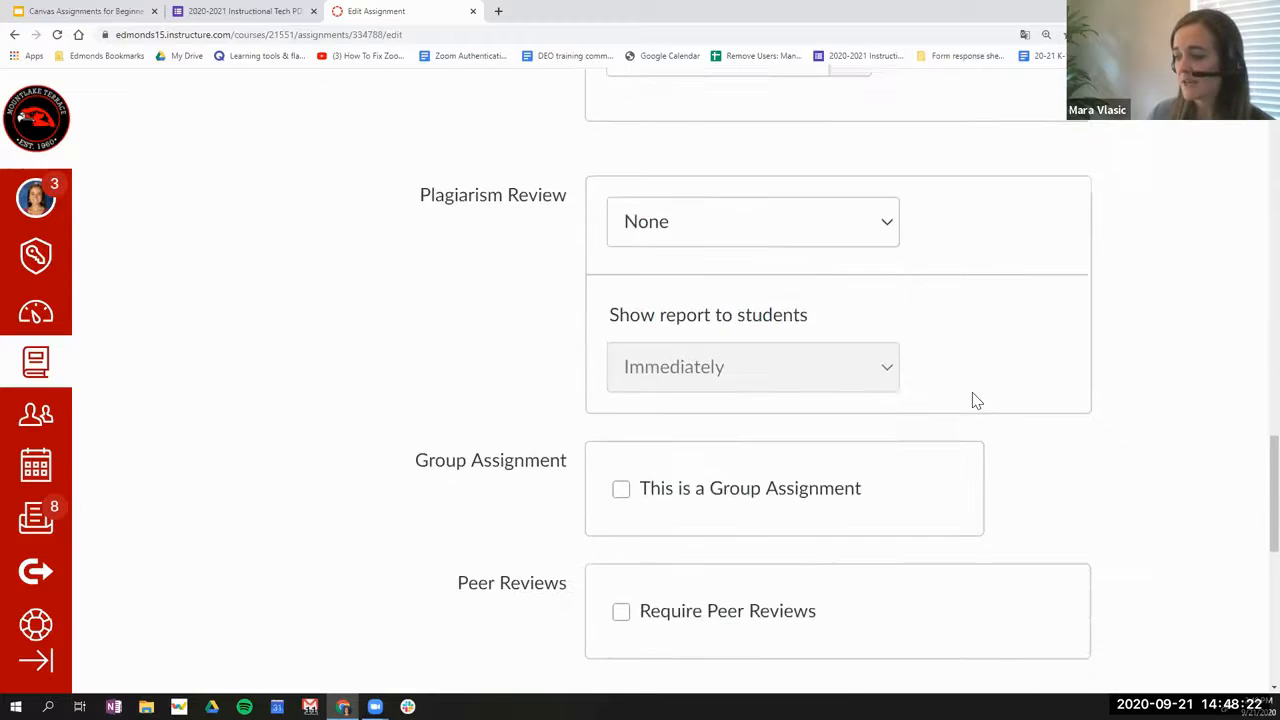
# Include the Test Assignment's grades when syncing to the school's Student Information System.
pyautogui.scroll(-1, 975, 398)
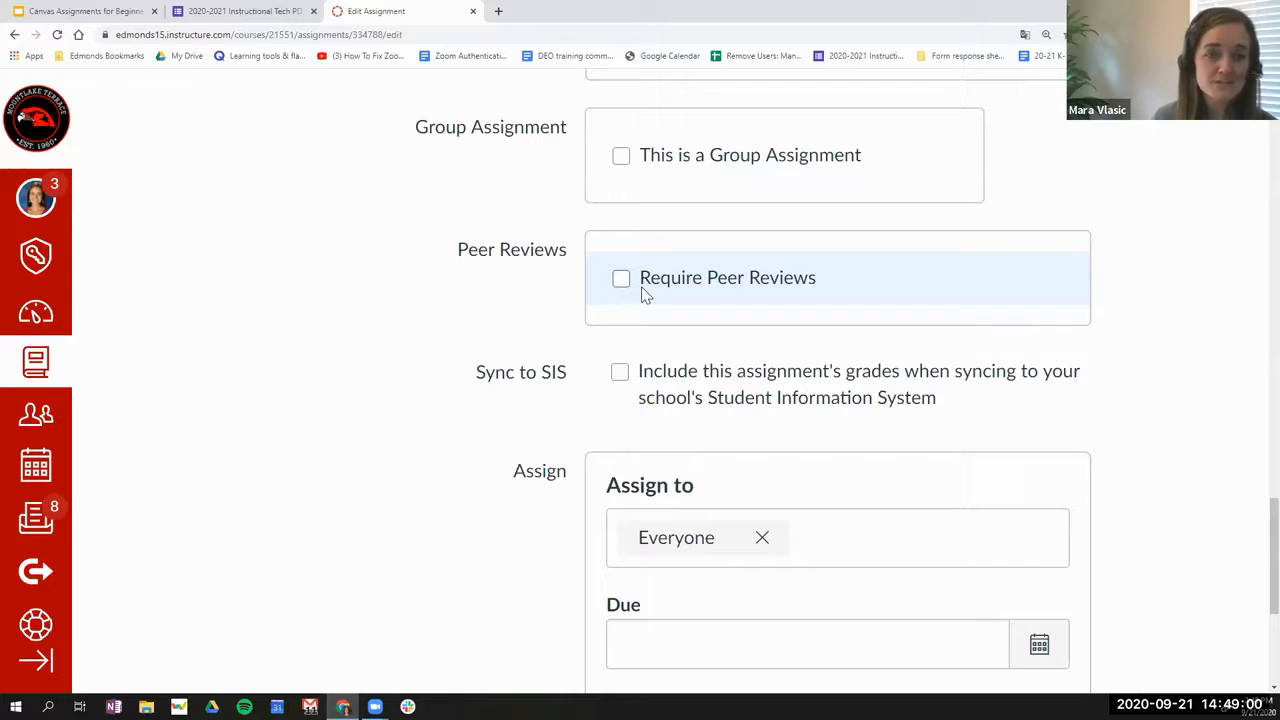
pyautogui.click(619, 379)
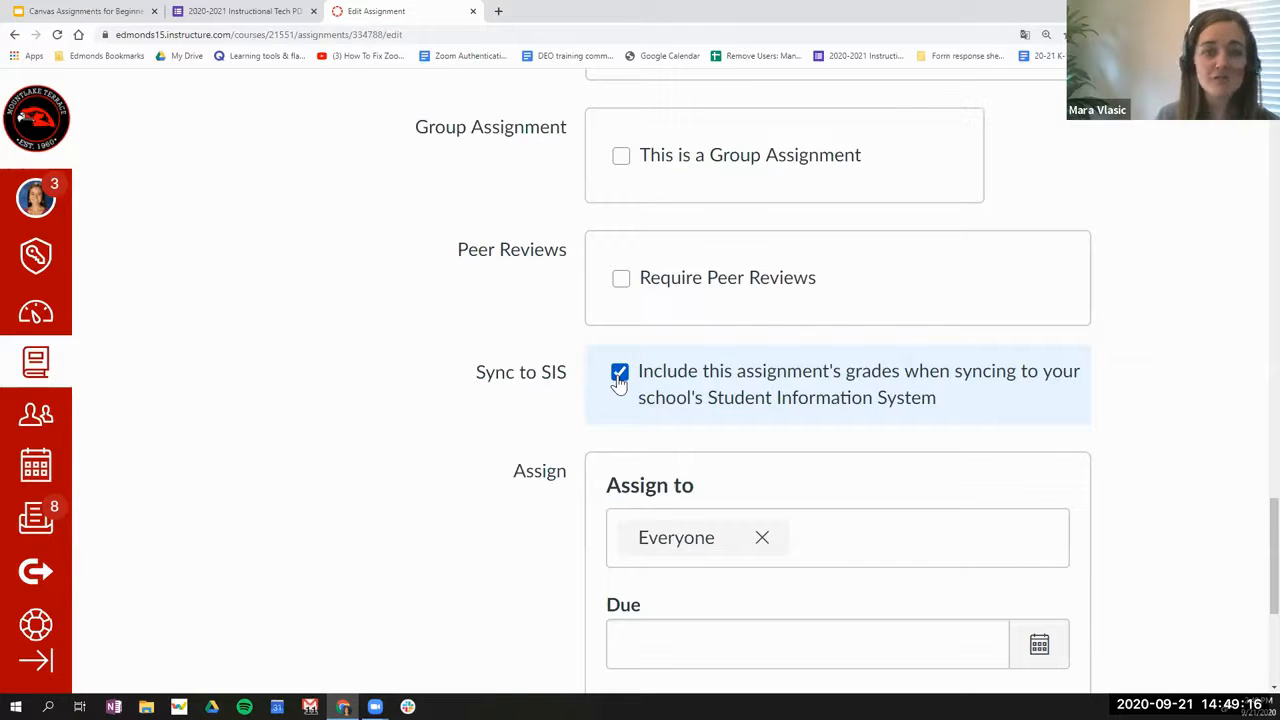
pyautogui.scroll(-1, 720, 350)
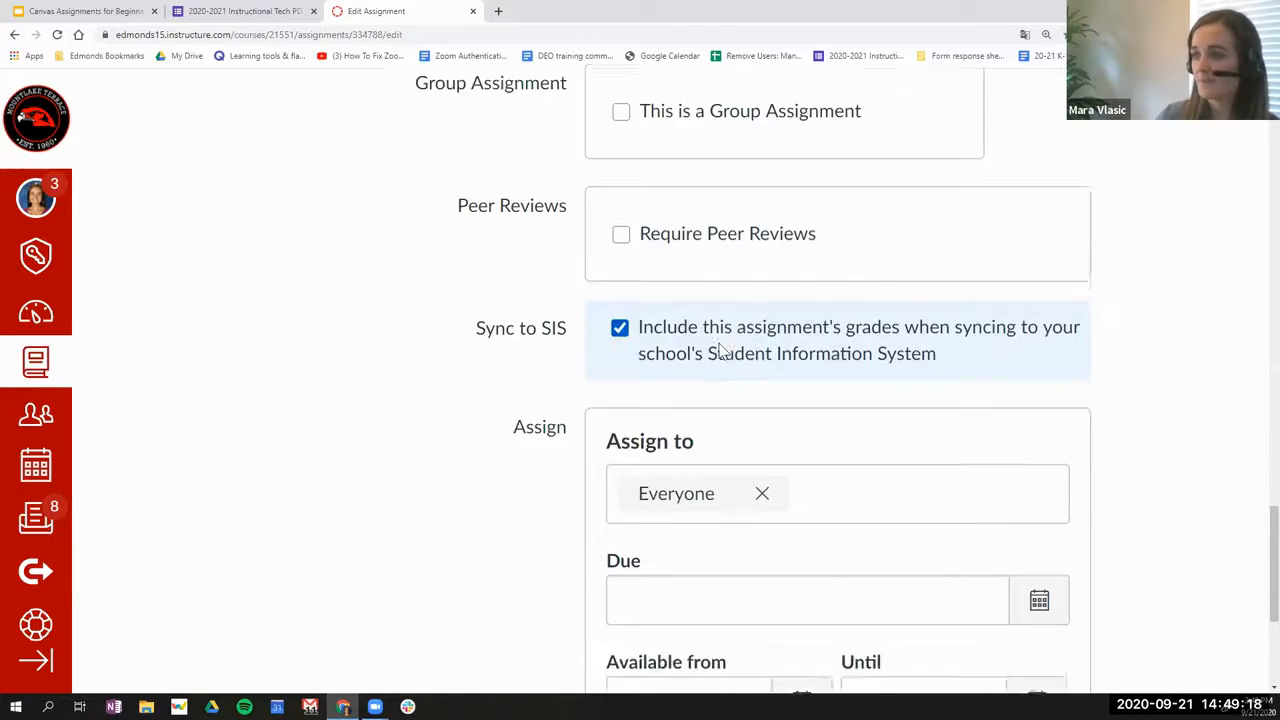
pyautogui.scroll(-3, 720, 335)
pyautogui.scroll(1, 728, 349)
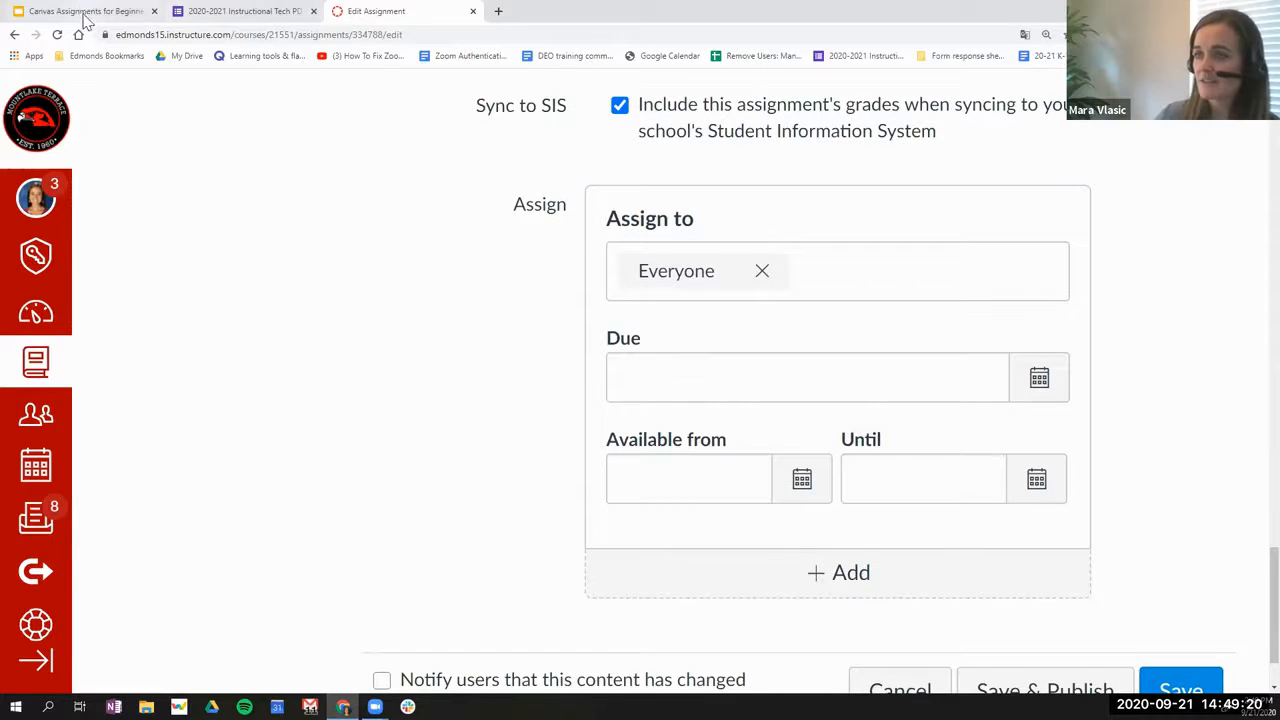
# Switch to the Google Slides presentation and go past the Additional Settings slide to the slide on assigning the assignment.
pyautogui.click(86, 13)
pyautogui.press('Right')
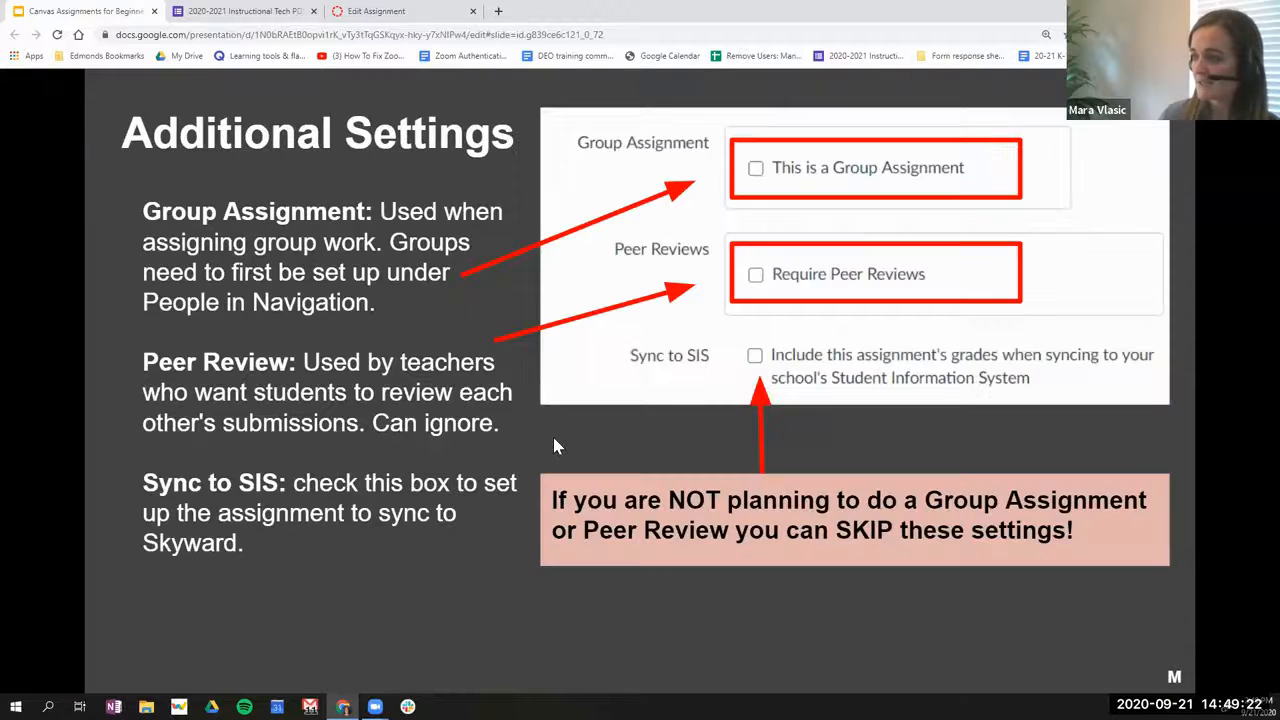
pyautogui.press('Left')
pyautogui.press('Right')
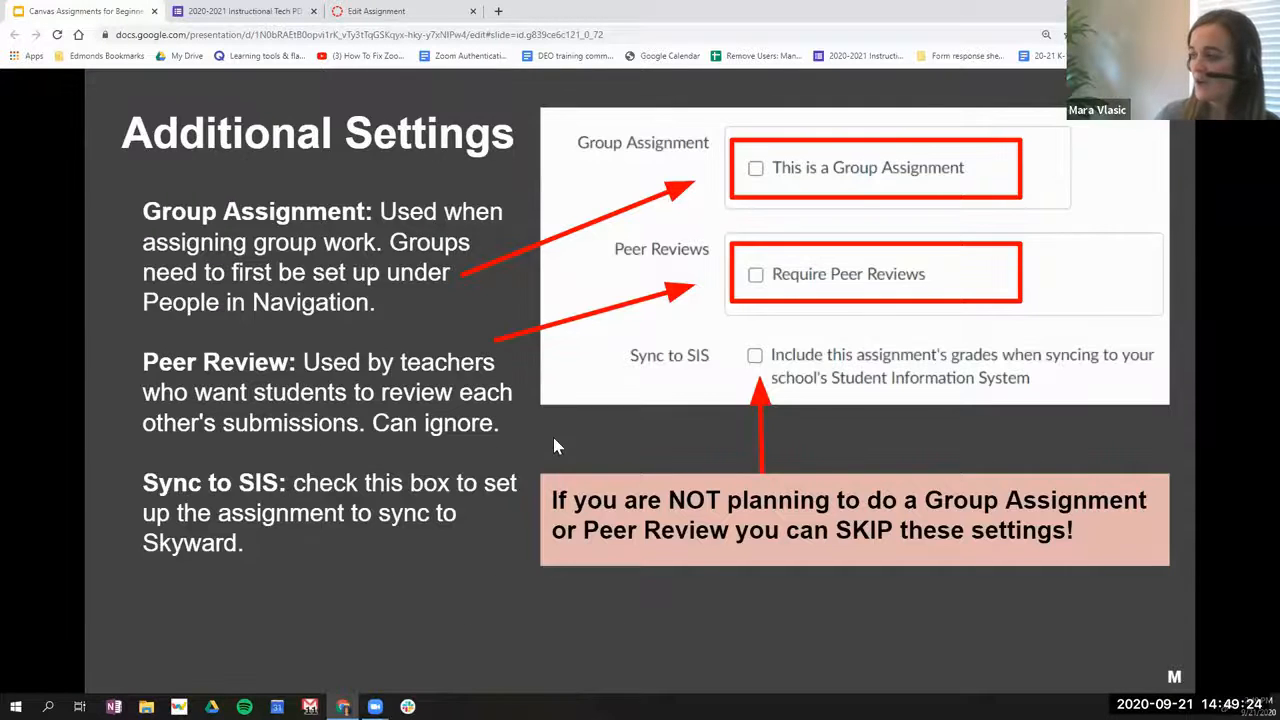
pyautogui.press('Left')
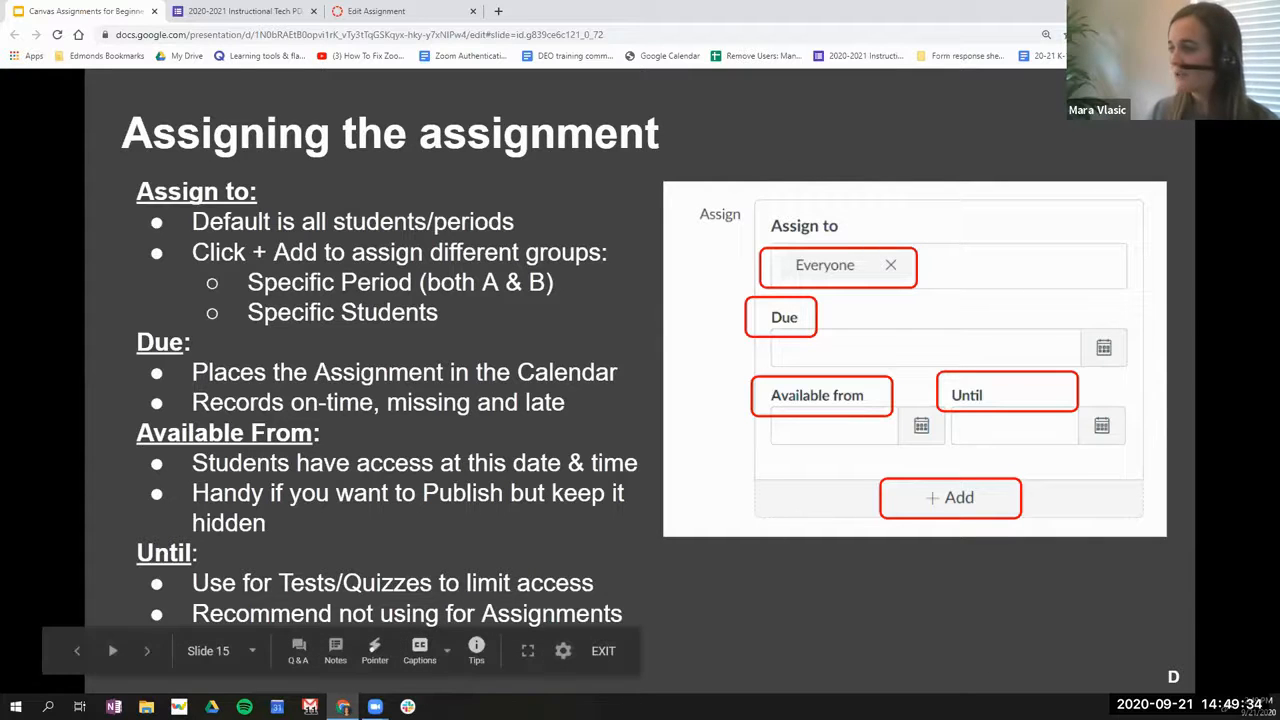
# Switch to the Student03 browser profile and log in to Canvas with the saved student credentials.
pyautogui.click(1242, 35)
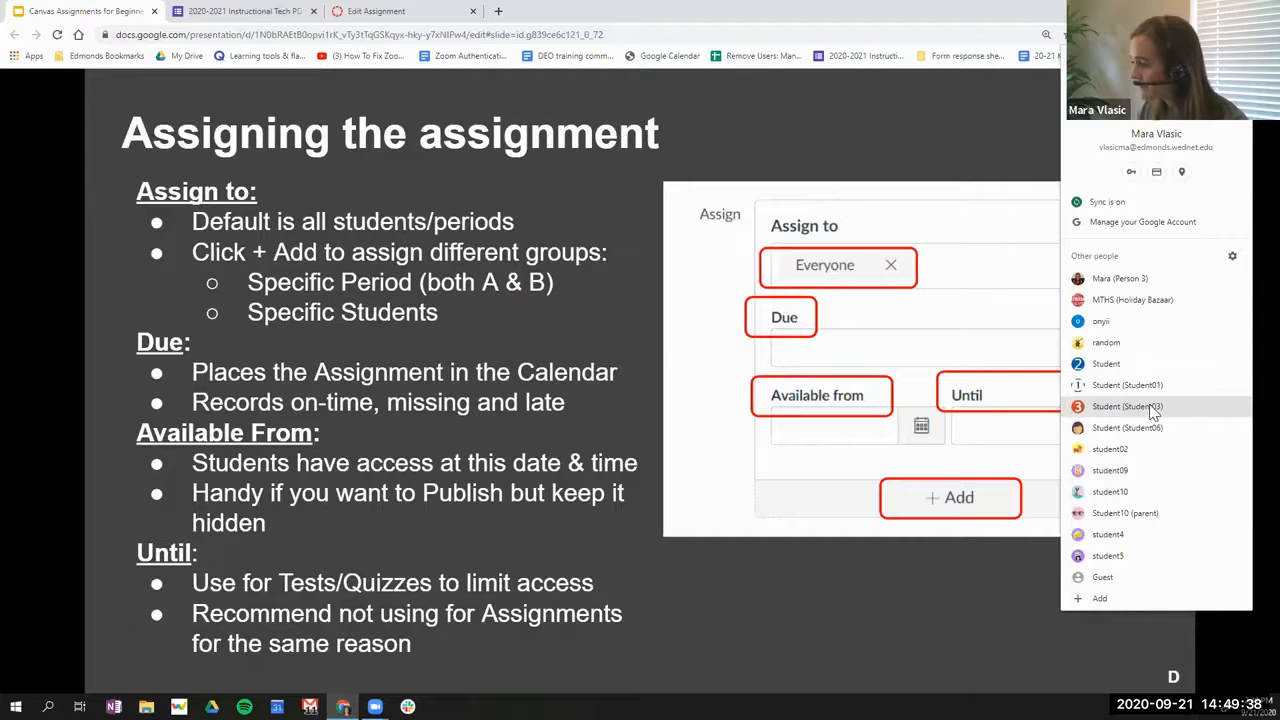
pyautogui.press('Escape')
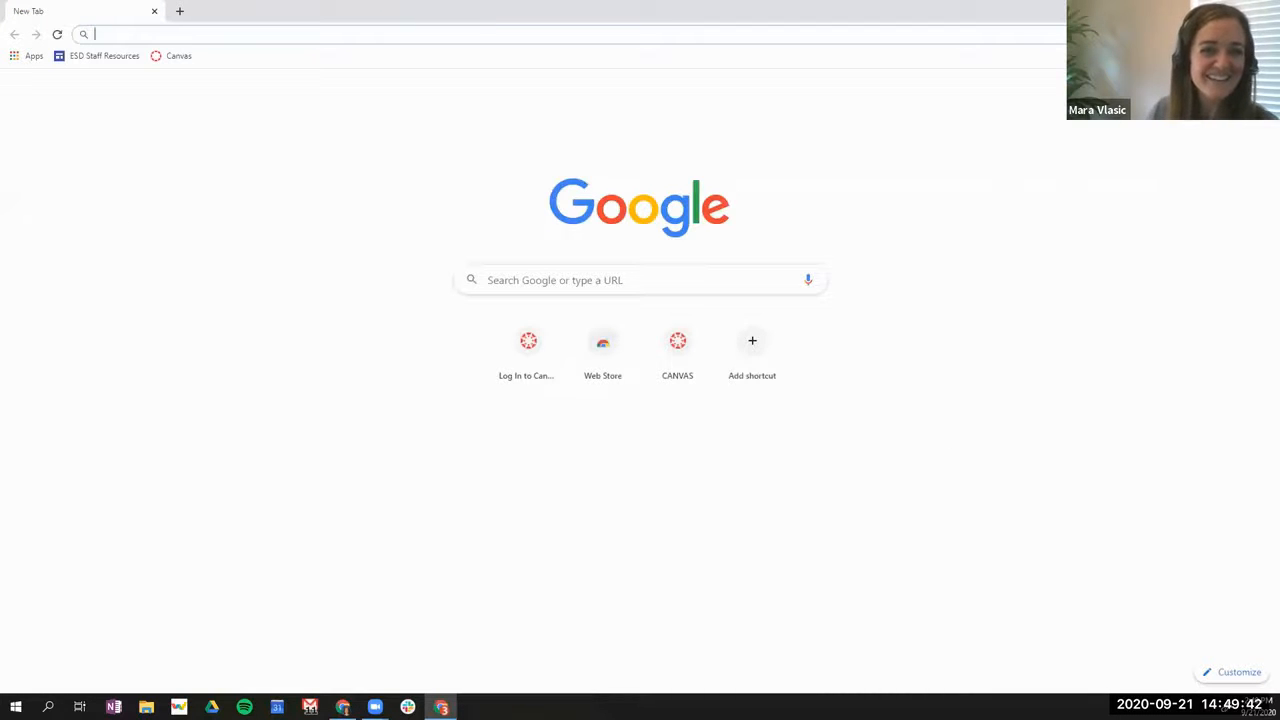
pyautogui.click(514, 345)
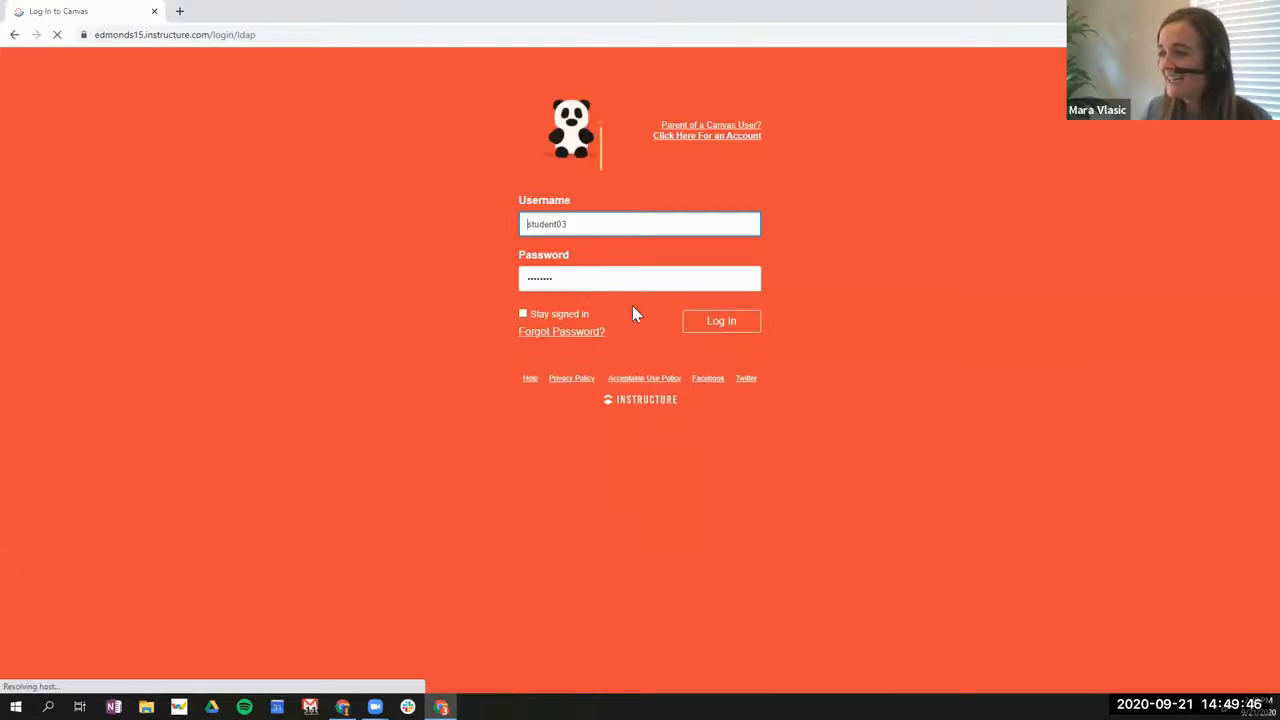
pyautogui.click(712, 321)
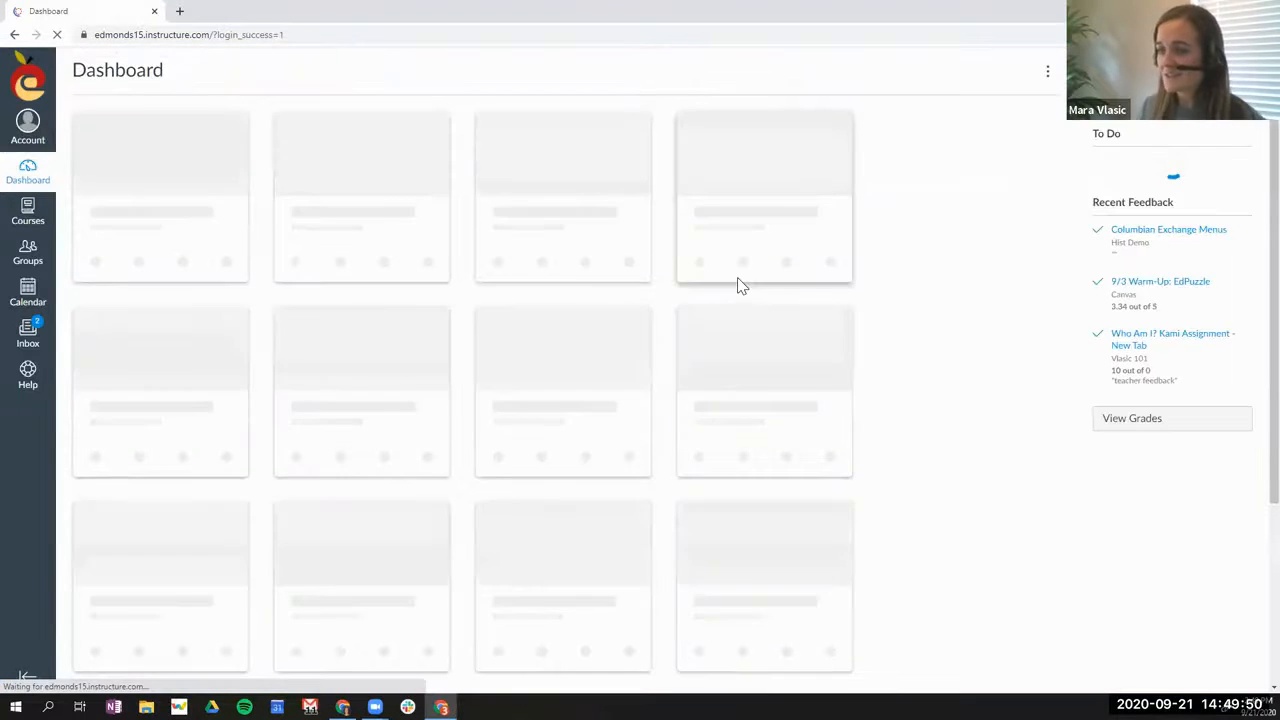
# Open the Coaching Course's modules and go to the Text Entry Assignment.
pyautogui.scroll(-3, 623, 571)
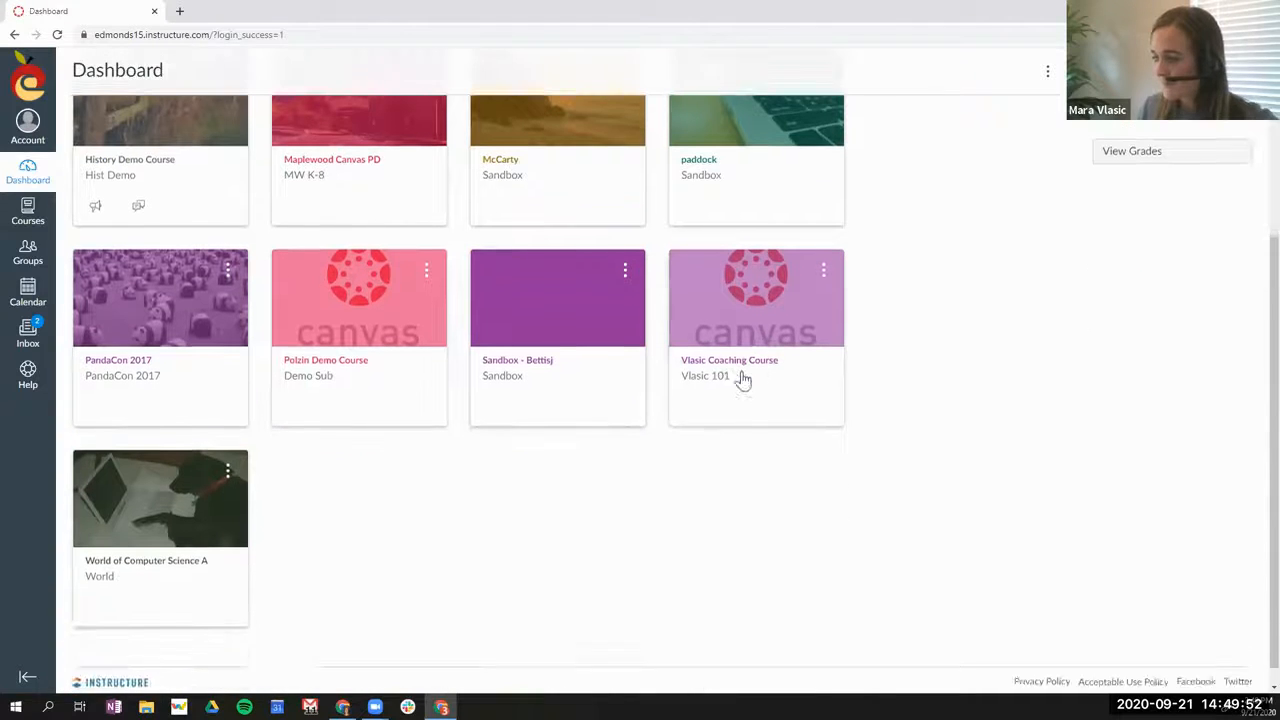
pyautogui.click(740, 368)
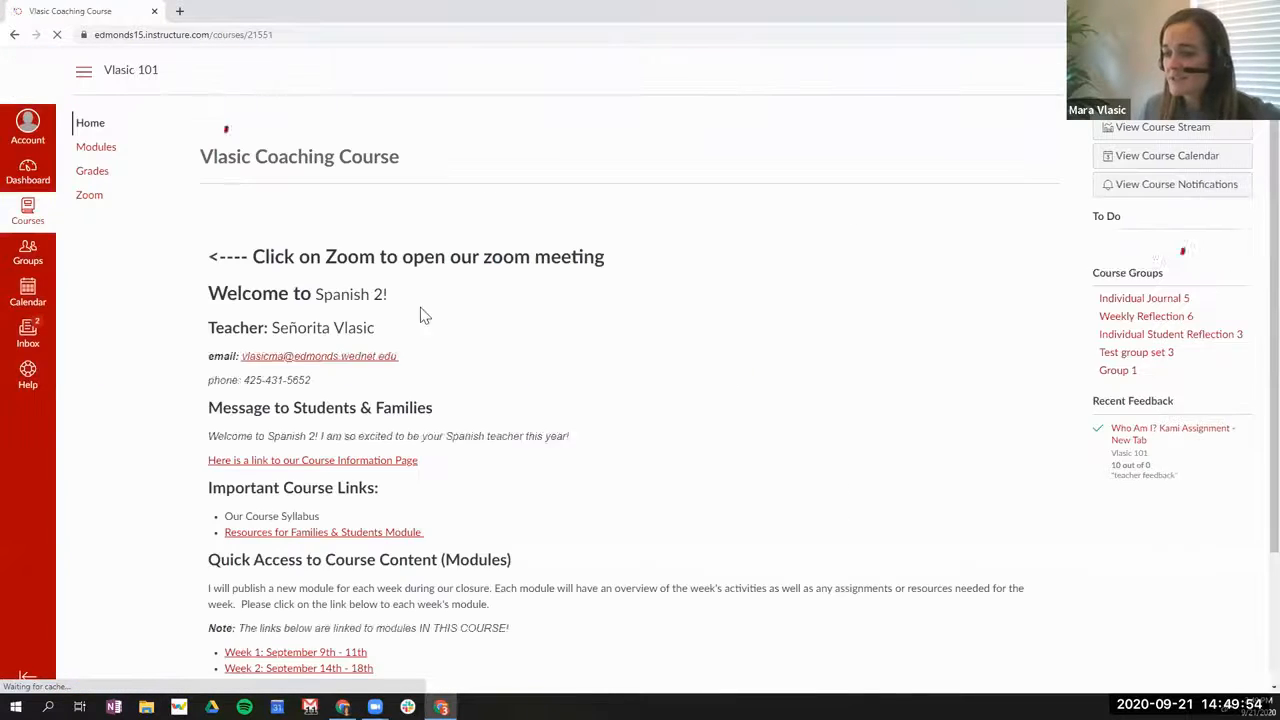
pyautogui.click(97, 149)
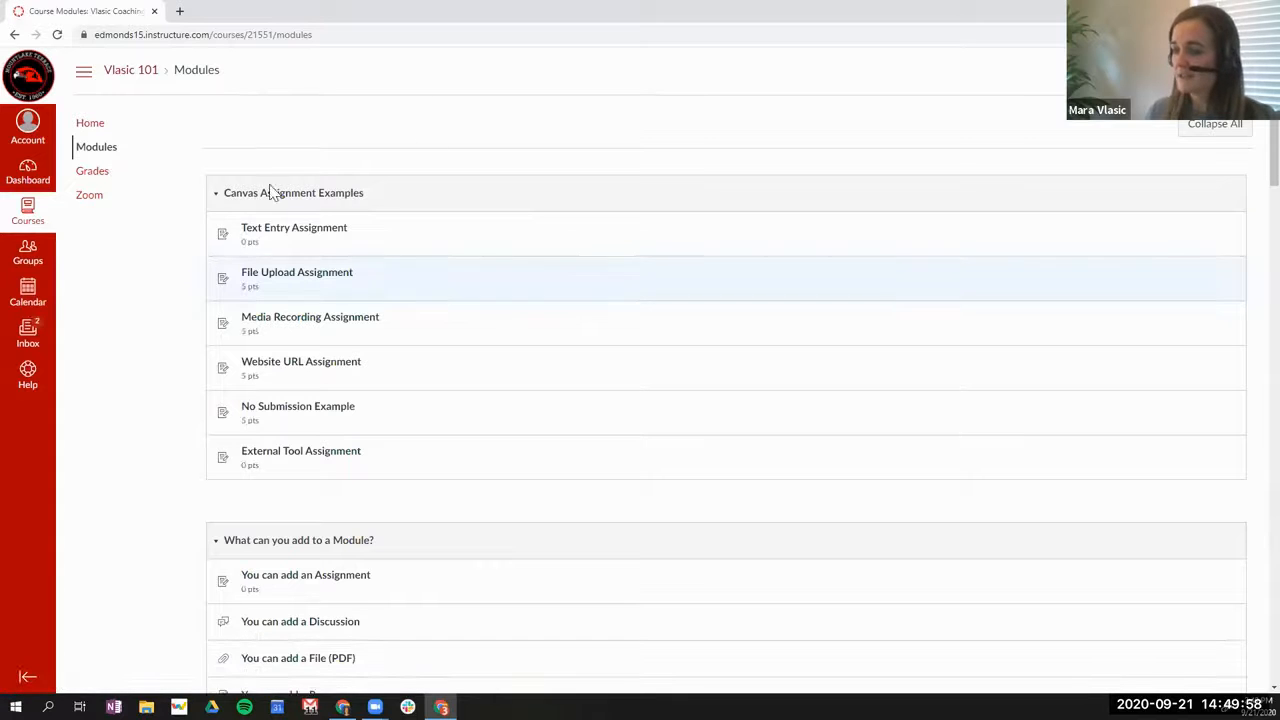
pyautogui.click(270, 229)
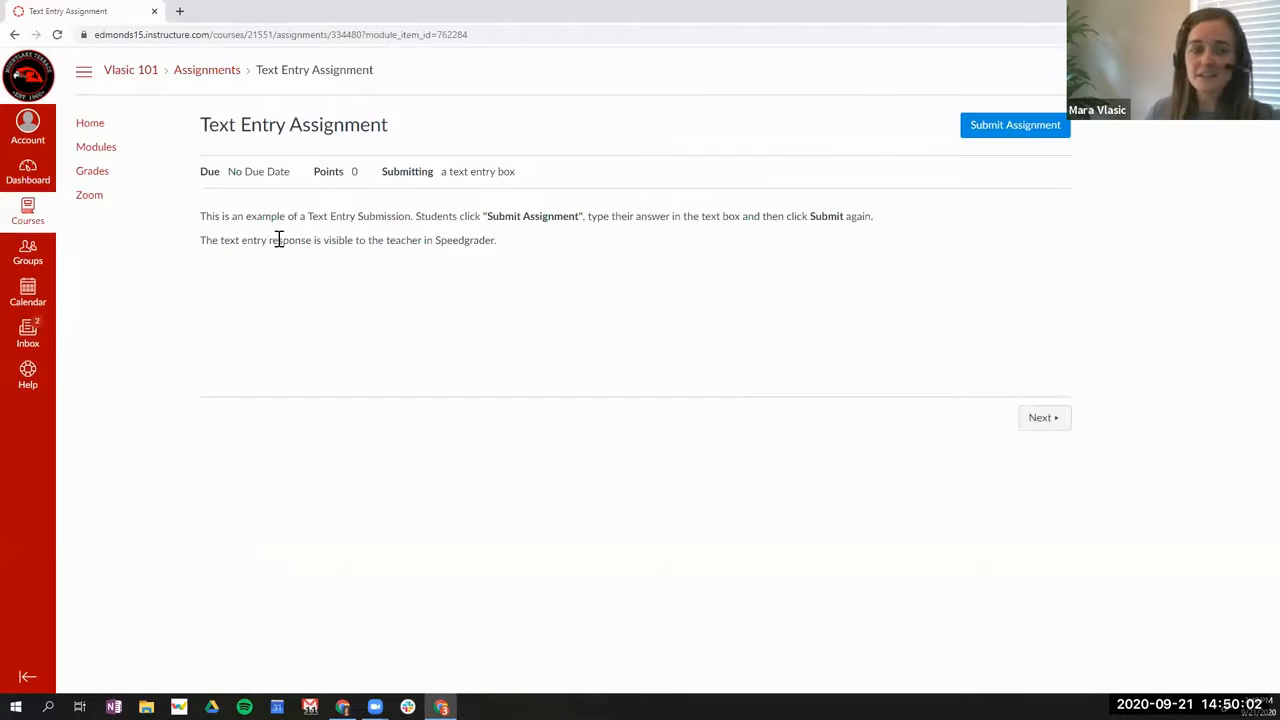
# Submit the Text Entry Assignment with the response "student response", enlarging the page for readability.
pyautogui.hotkey('ctrl', '+')
pyautogui.hotkey('ctrl', '+')
pyautogui.hotkey('ctrl', '+')
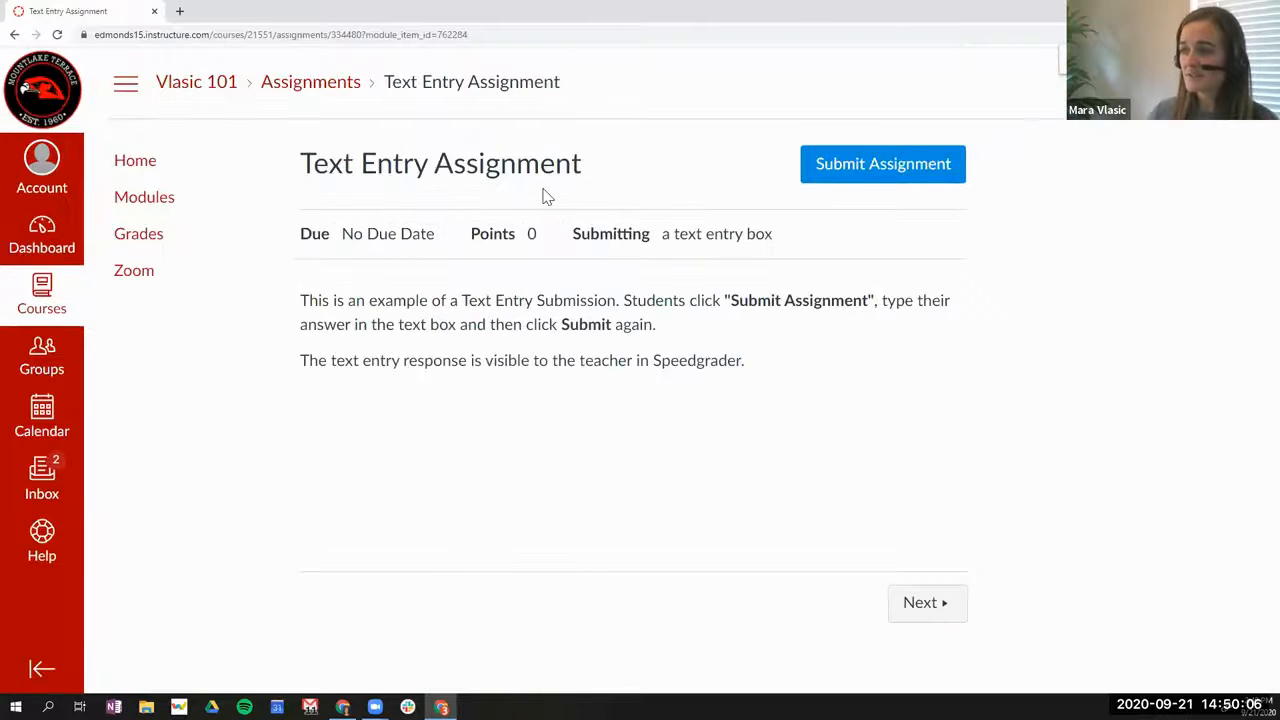
pyautogui.click(887, 172)
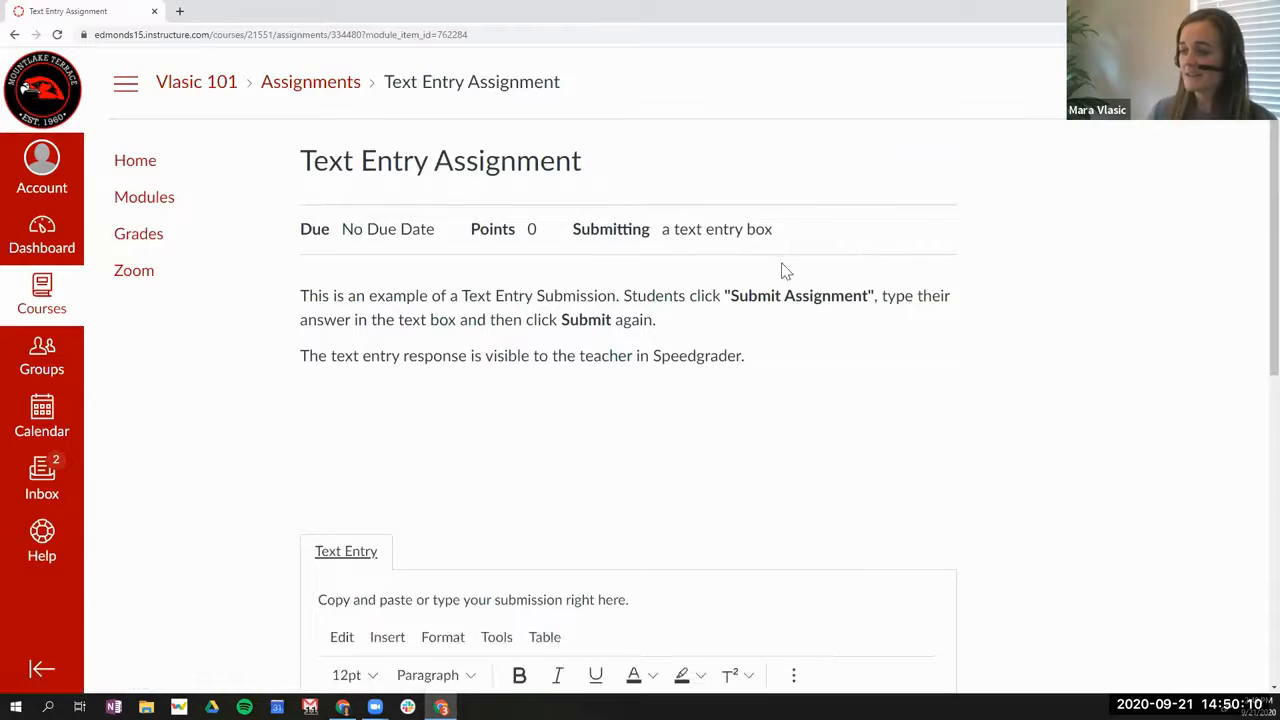
pyautogui.click(631, 437)
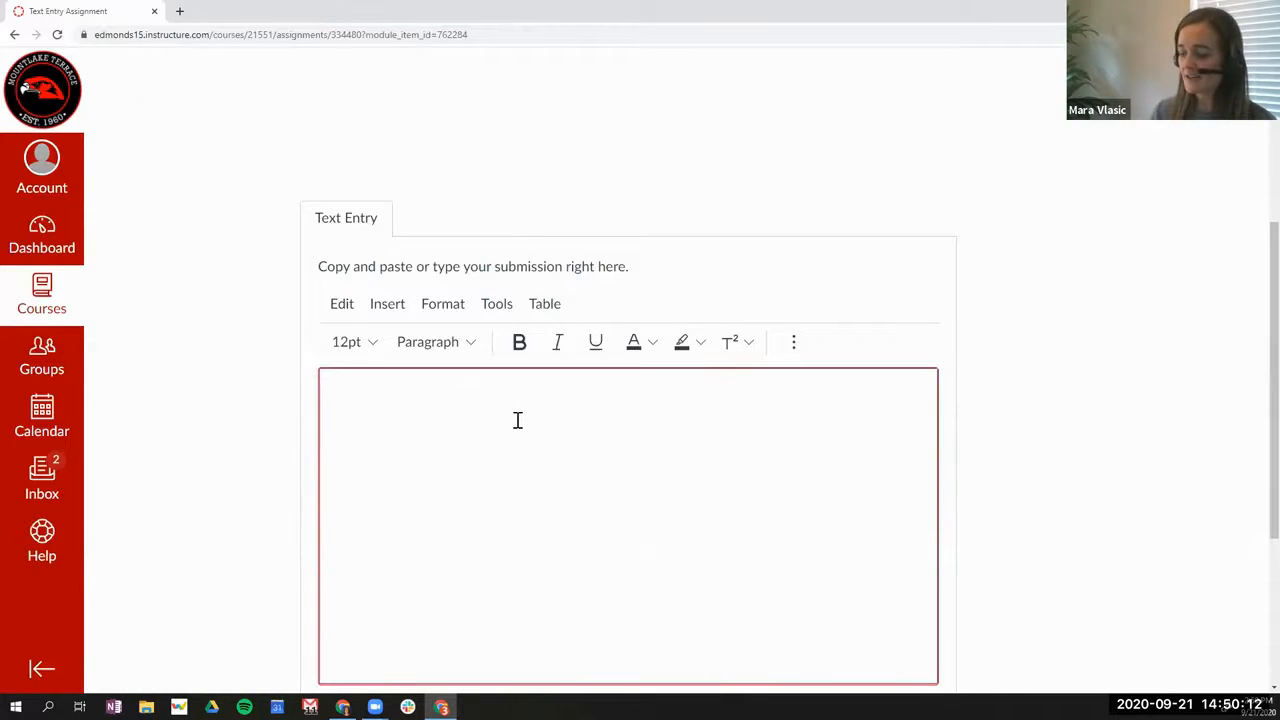
pyautogui.hotkey('ctrl', '-')
pyautogui.write('student response')
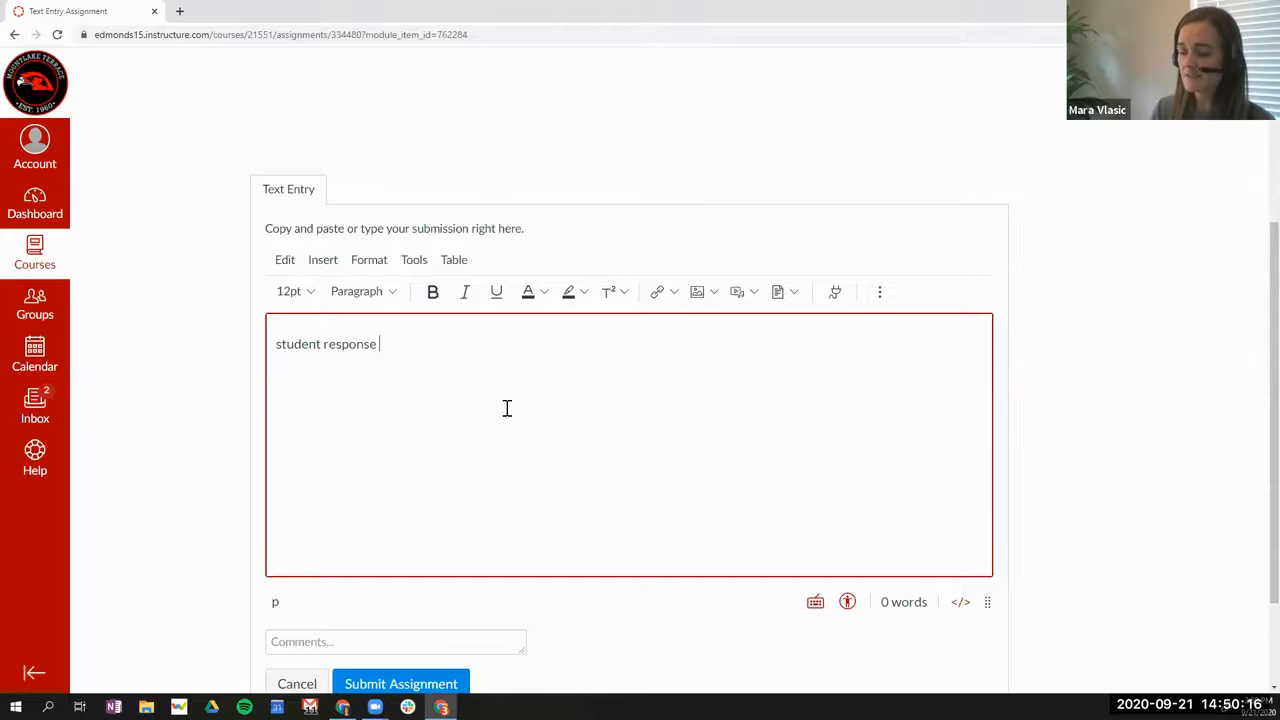
pyautogui.scroll(-2, 503, 405)
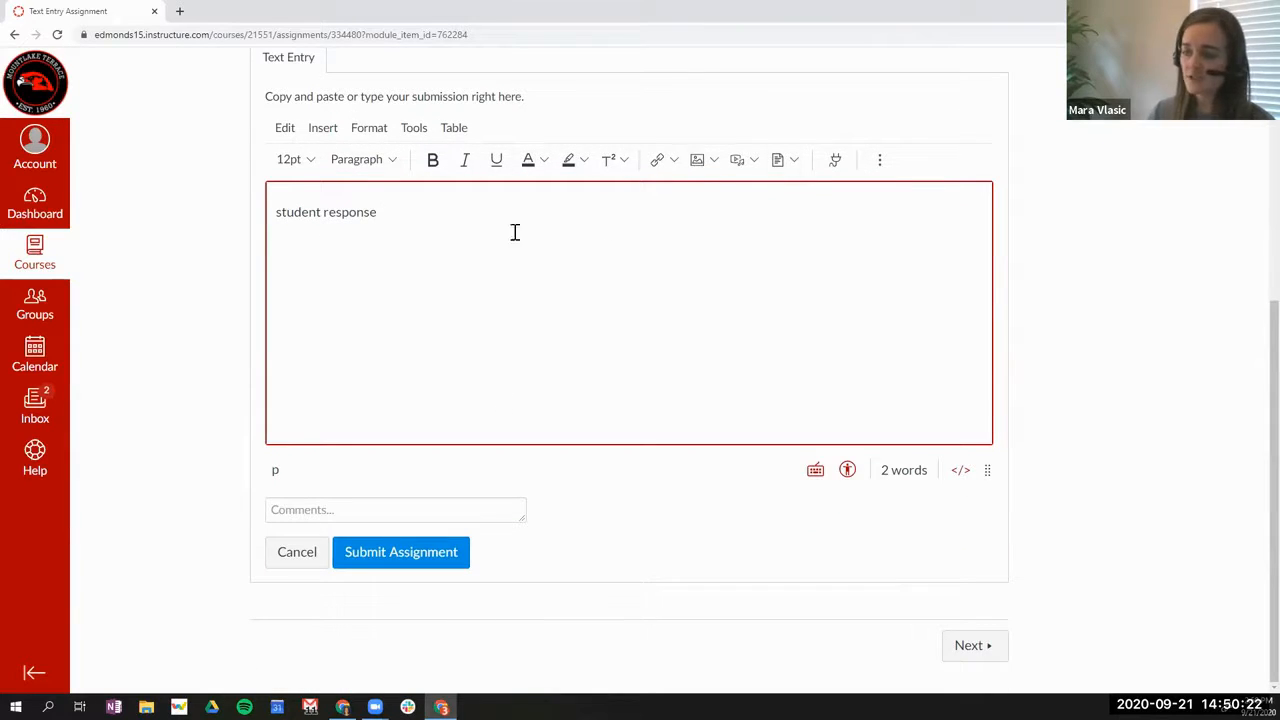
pyautogui.click(430, 562)
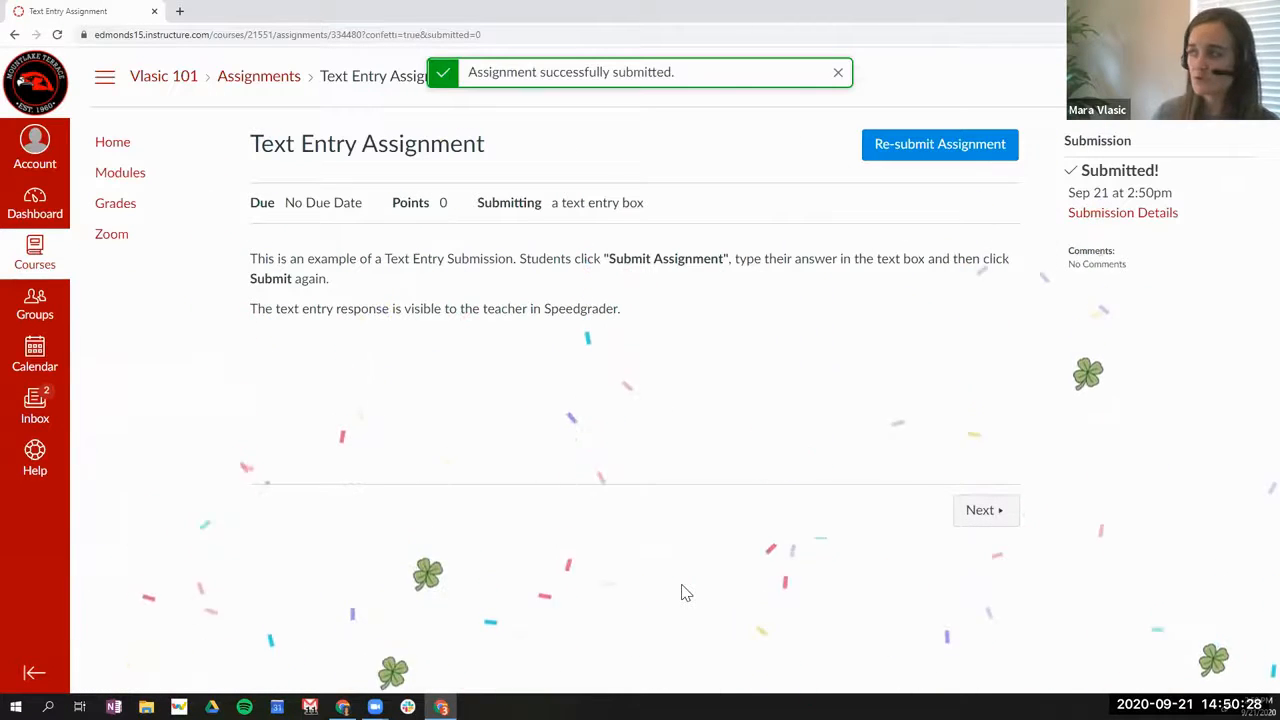
# Start a submission for the following File Upload Assignment, check its Google Drive option and return to File Upload.
pyautogui.click(986, 515)
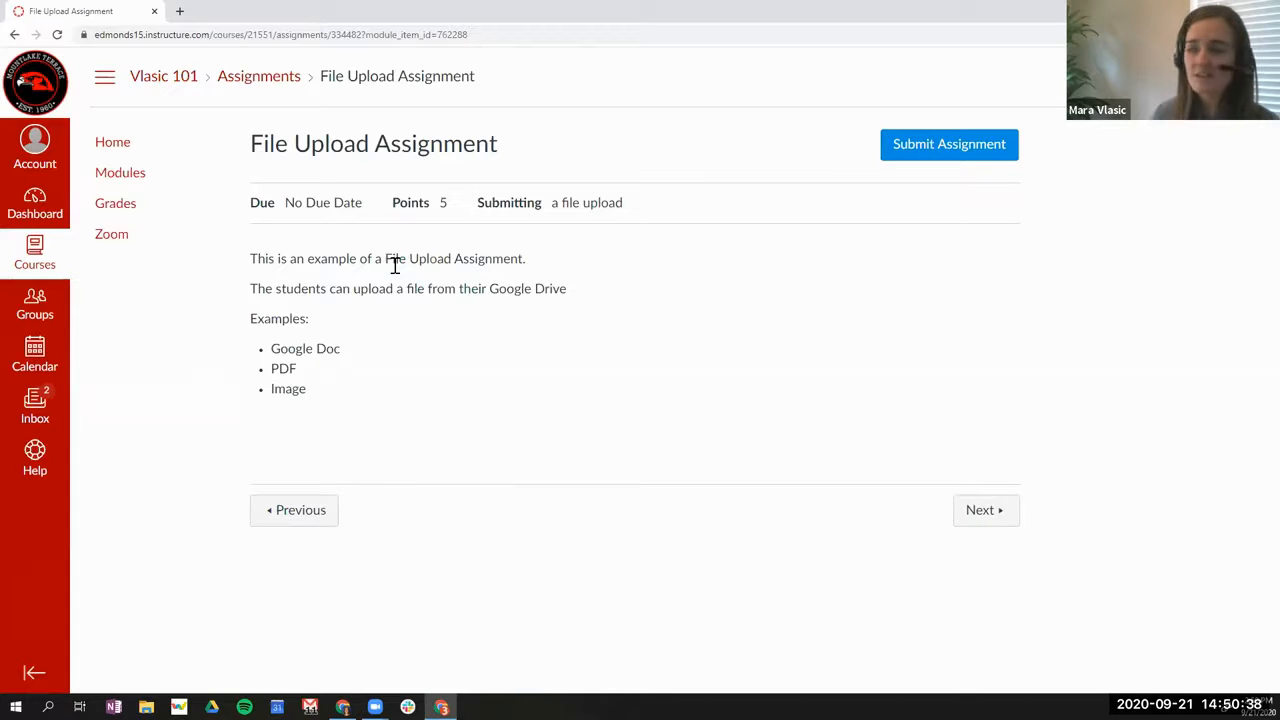
pyautogui.click(935, 160)
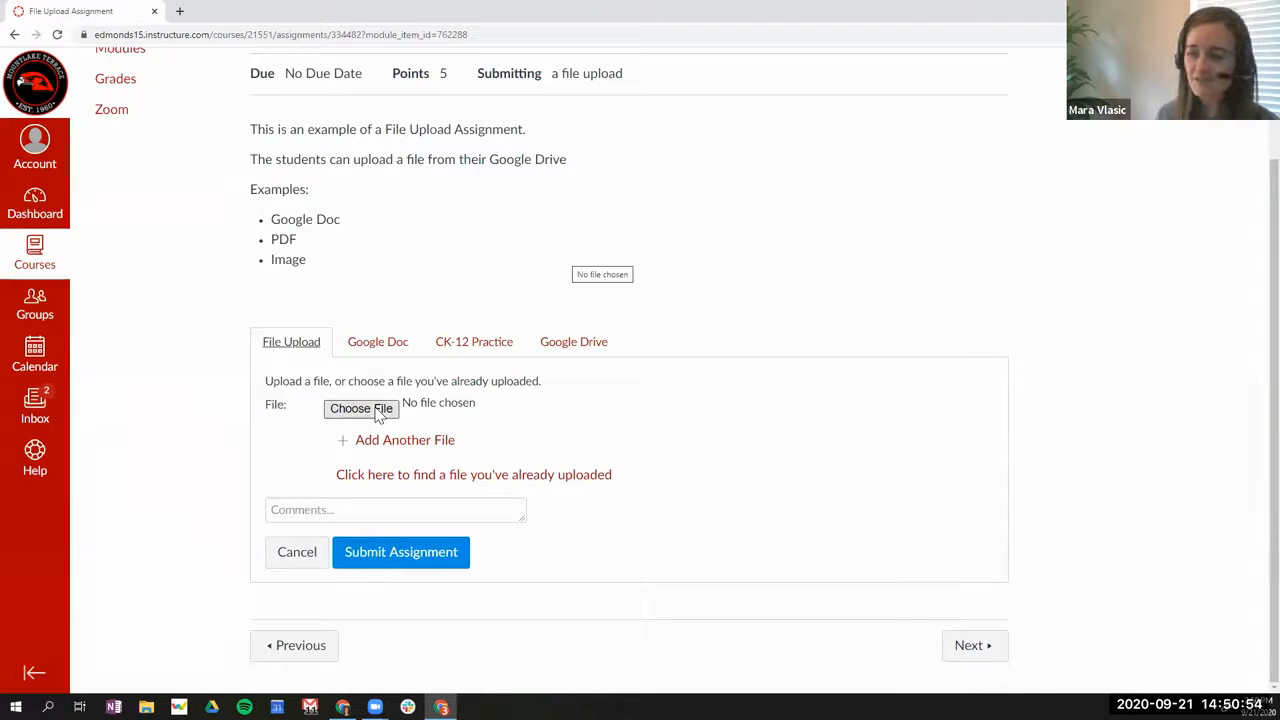
pyautogui.click(585, 346)
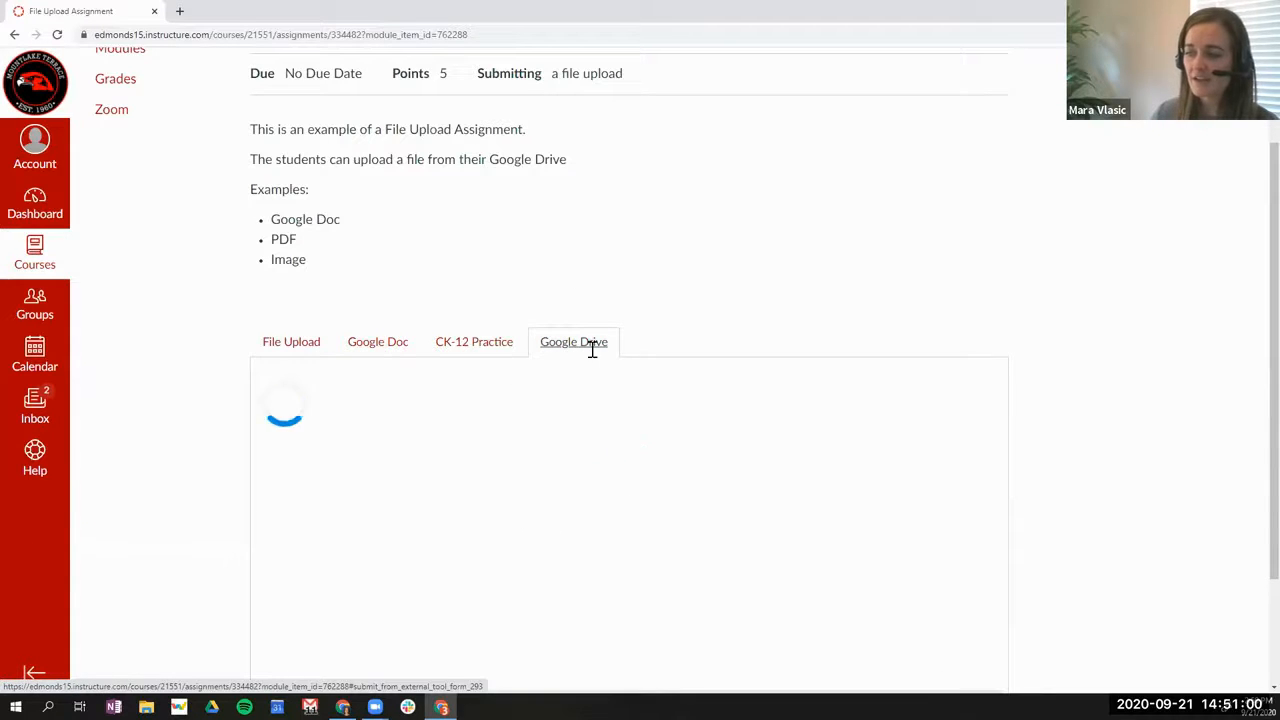
pyautogui.click(306, 352)
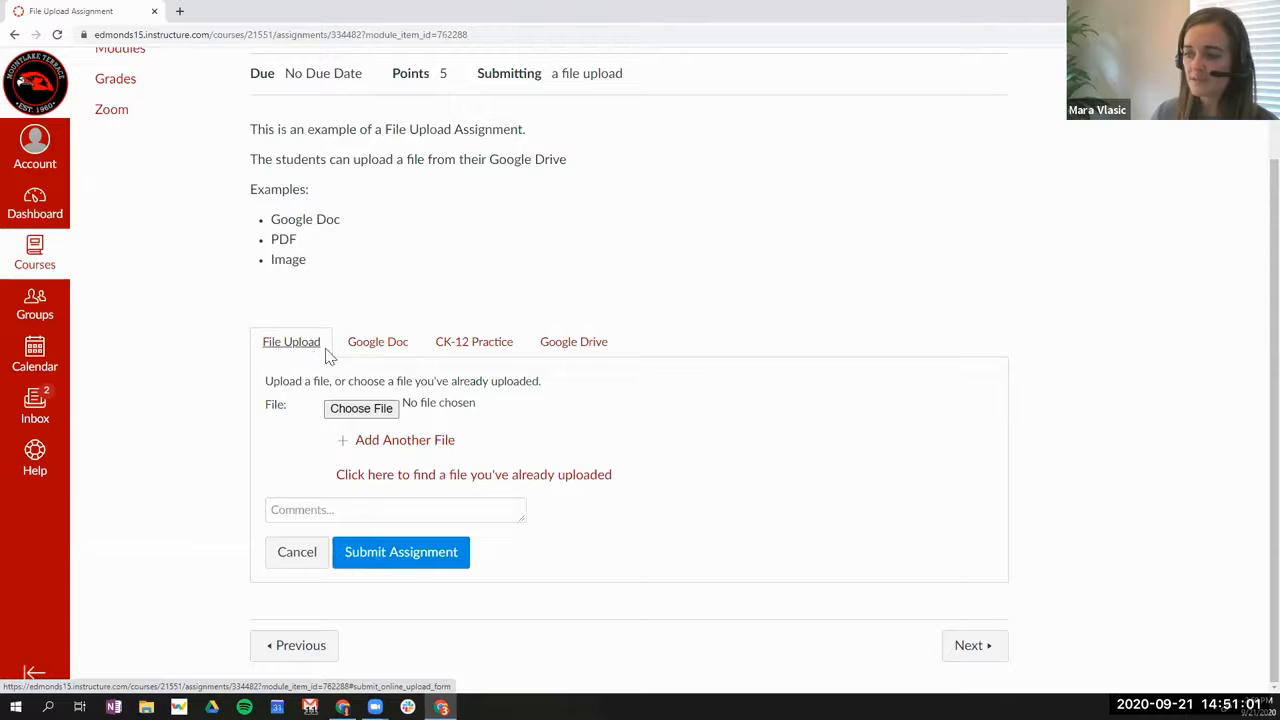
# Attach the image video preview (1) from the Zoom screenshots folder and submit the File Upload Assignment.
pyautogui.click(362, 412)
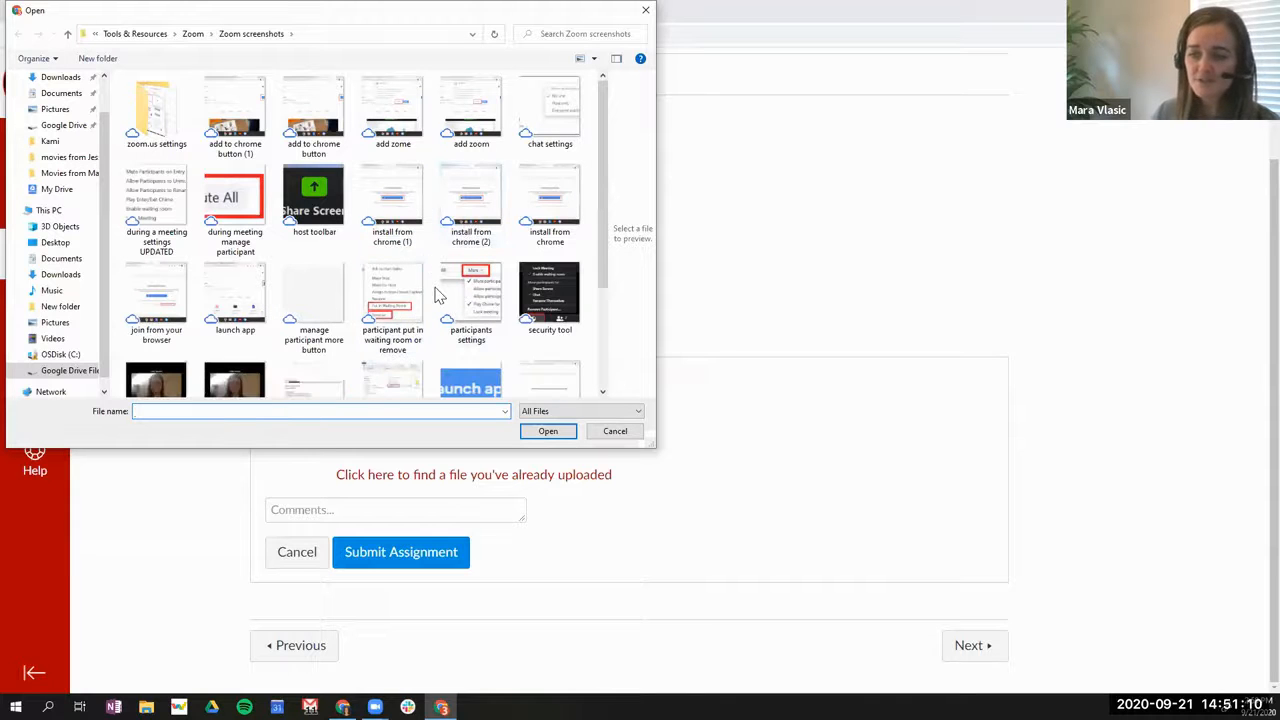
pyautogui.scroll(-3, 437, 295)
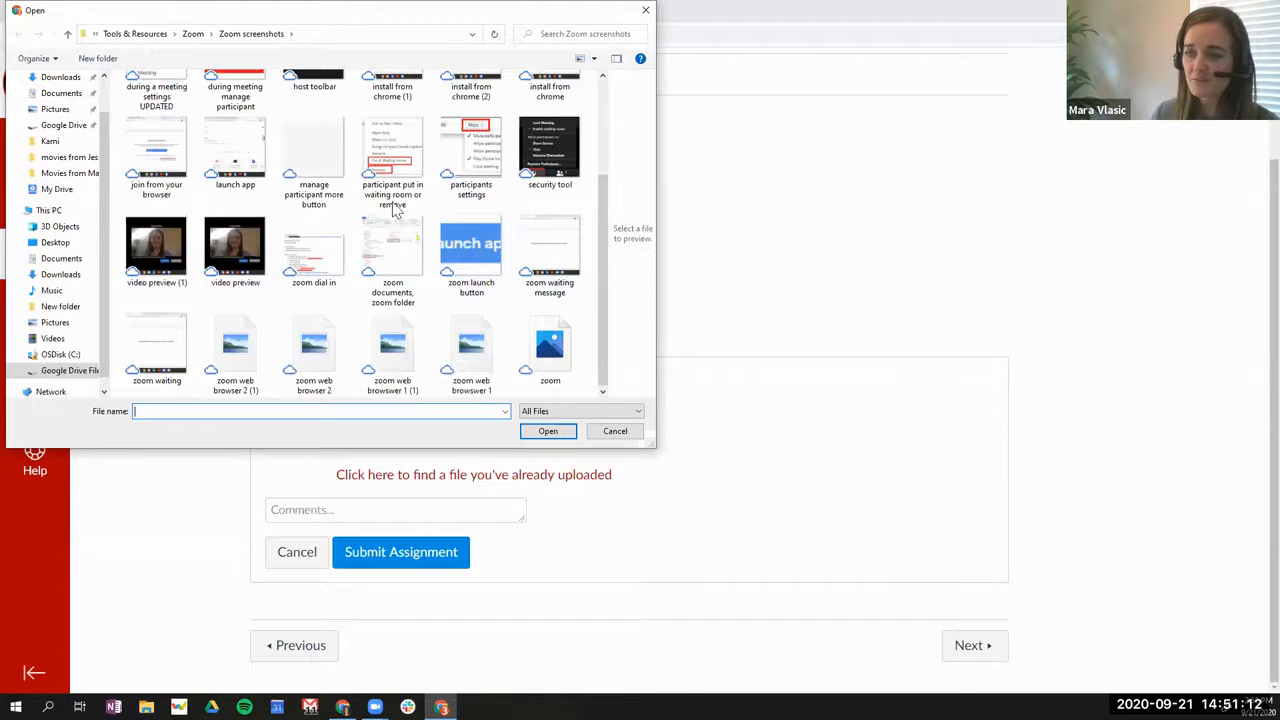
pyautogui.click(152, 255)
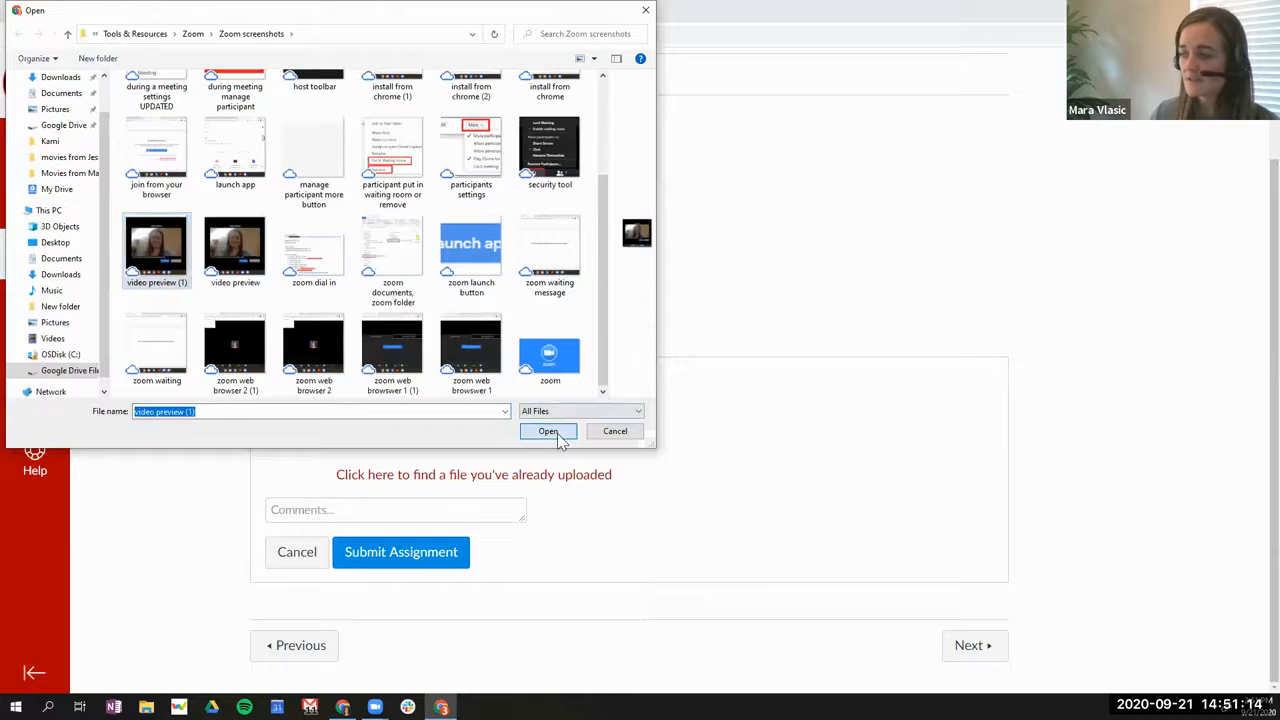
pyautogui.click(548, 431)
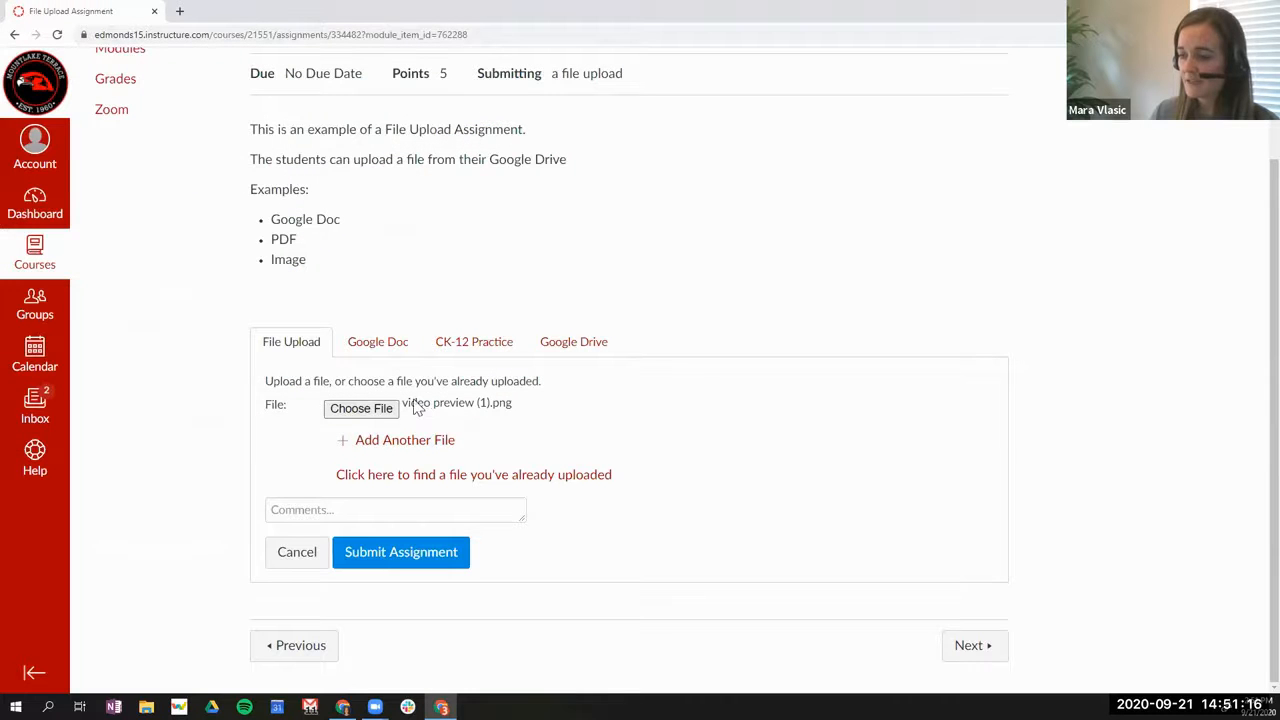
pyautogui.click(410, 556)
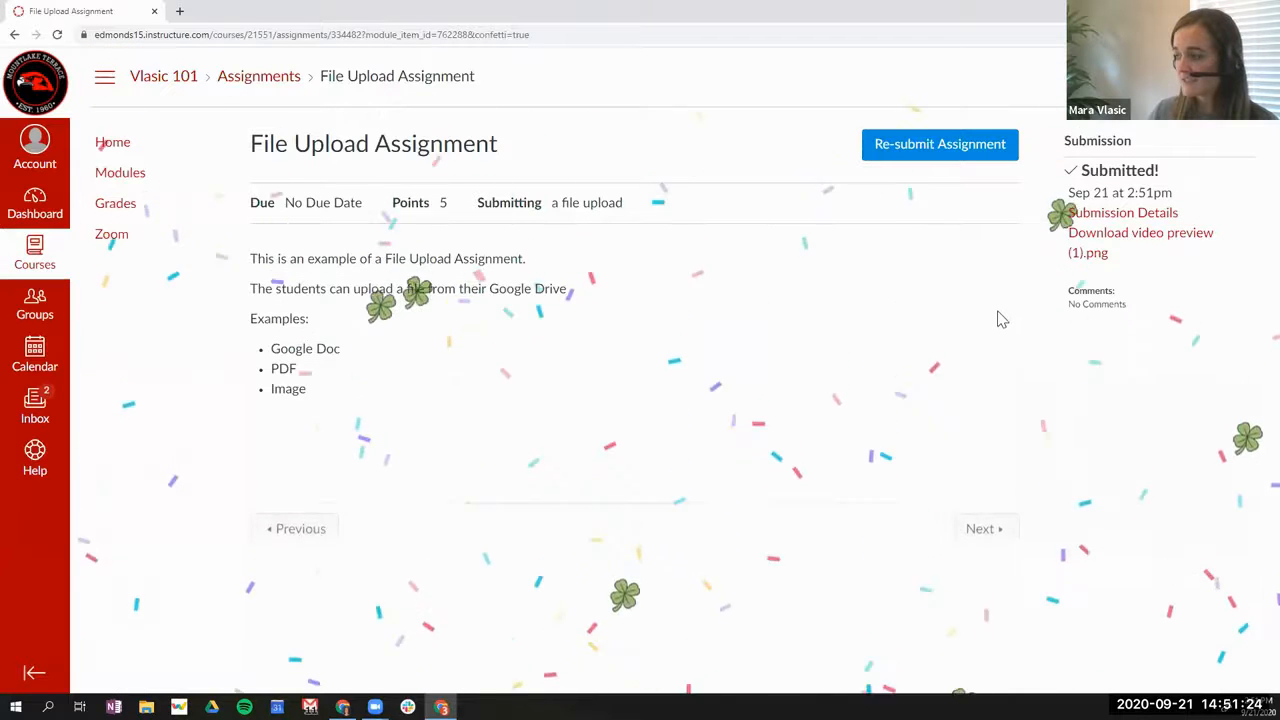
# Start a submission for the Media Recording Assignment, check the webcam choices for recording media, and close the recorder without recording.
pyautogui.click(985, 516)
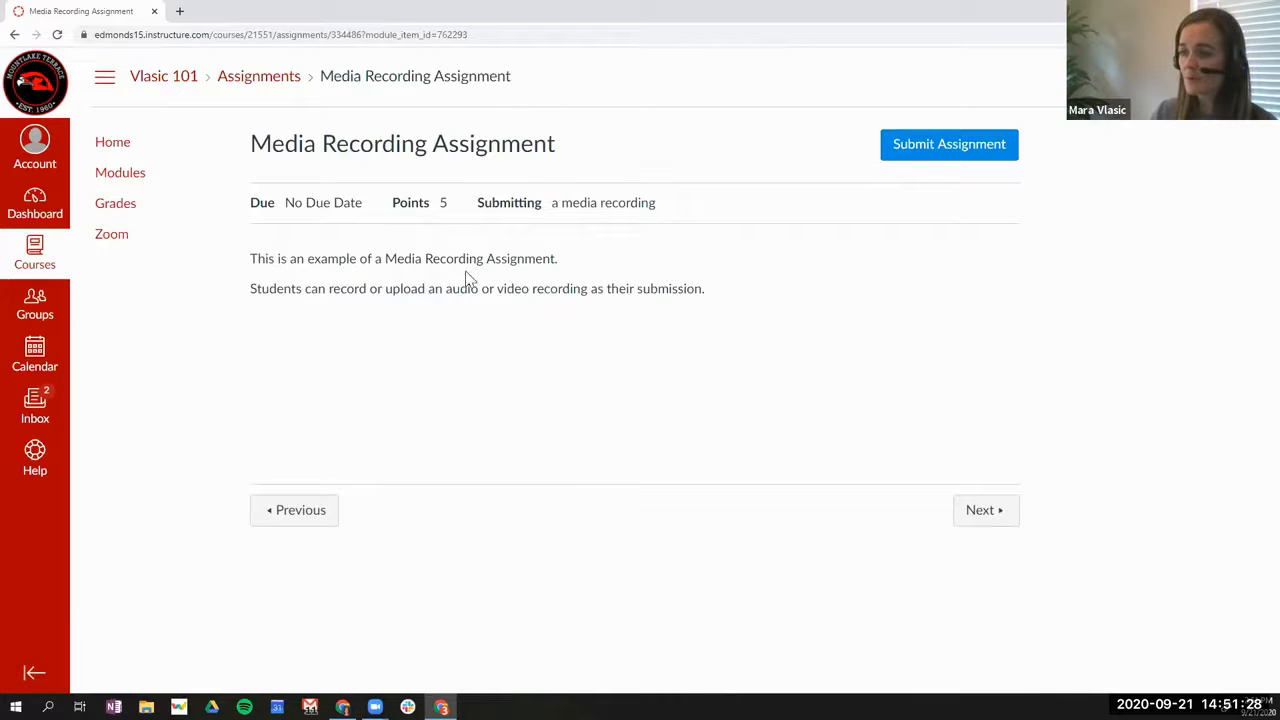
pyautogui.click(949, 150)
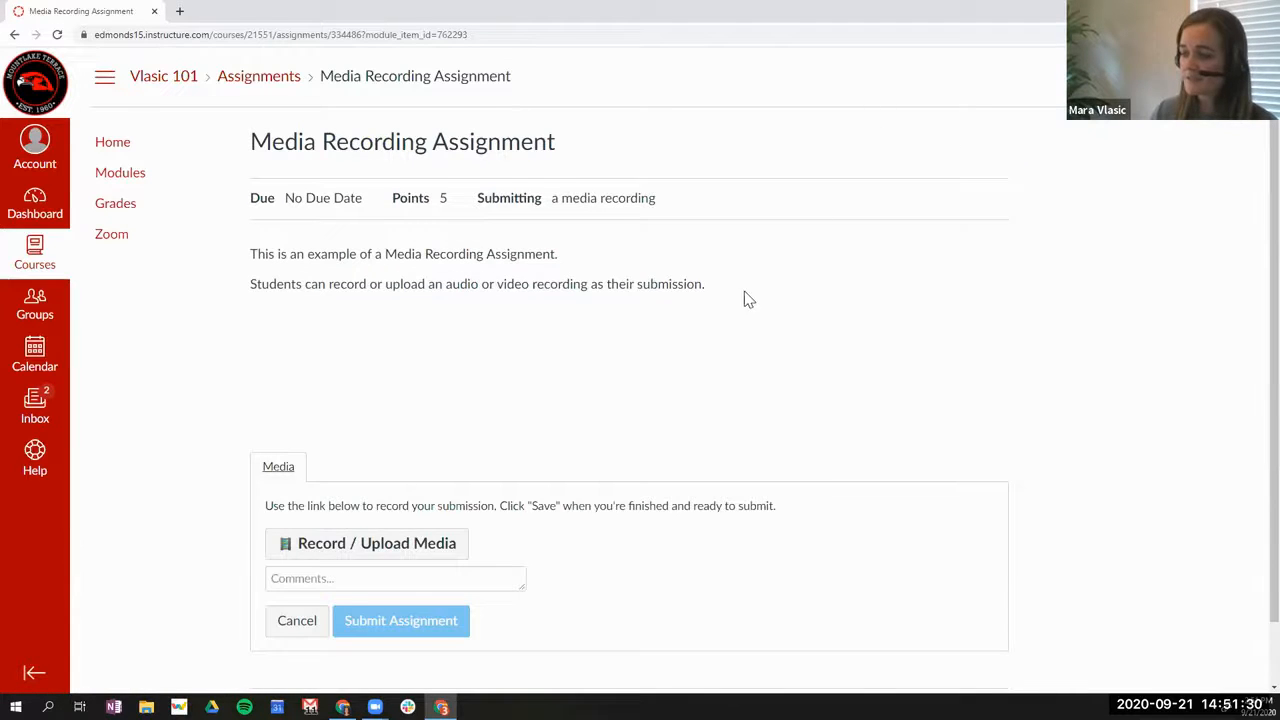
pyautogui.scroll(-1, 750, 303)
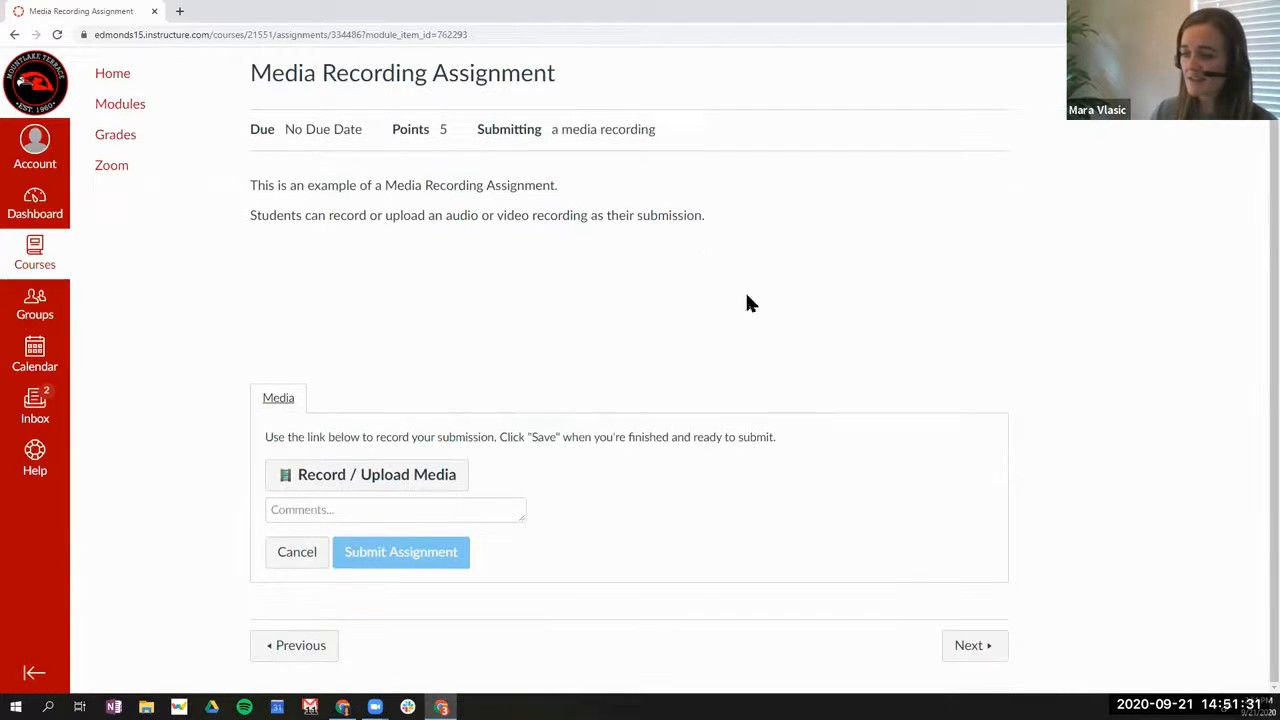
pyautogui.click(367, 484)
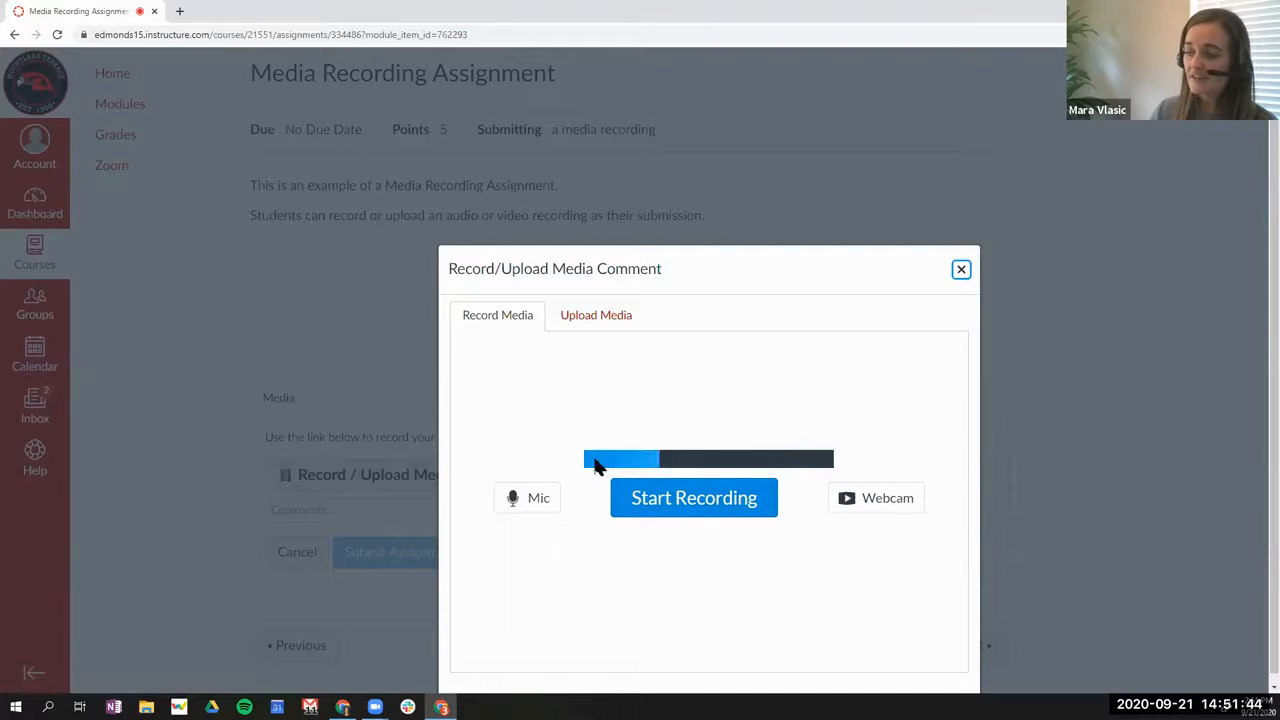
pyautogui.click(852, 502)
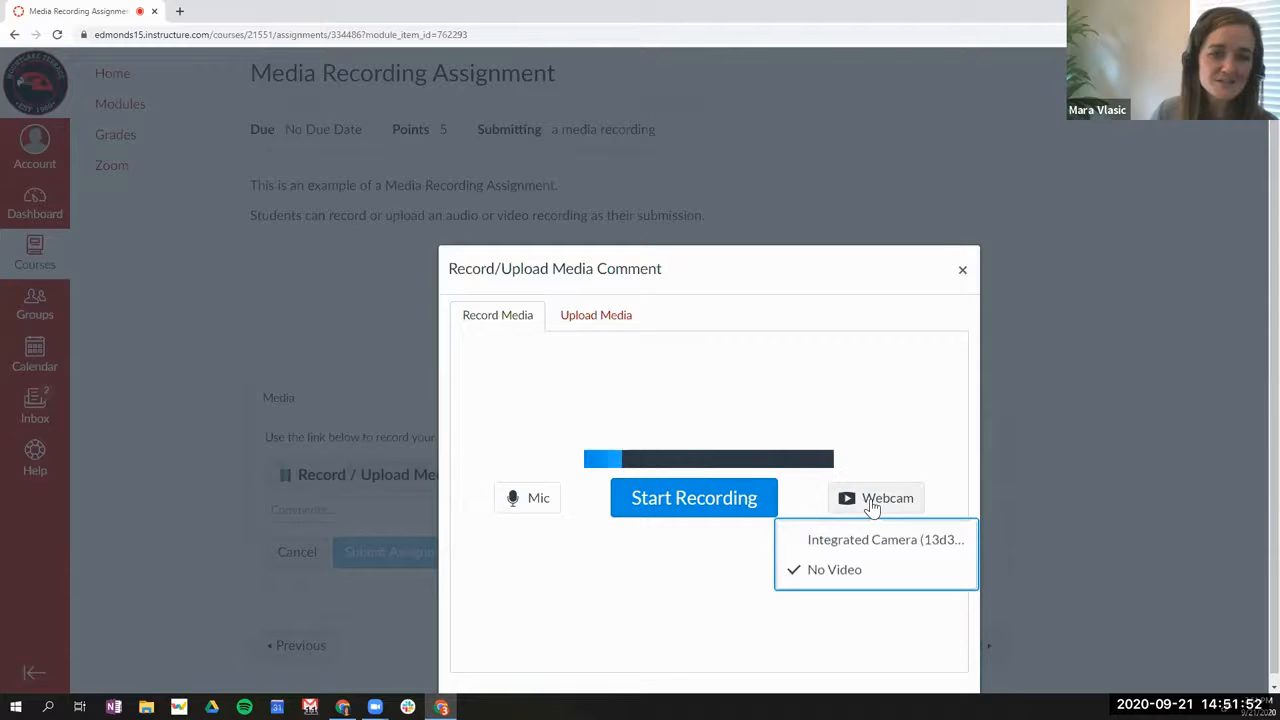
pyautogui.click(962, 269)
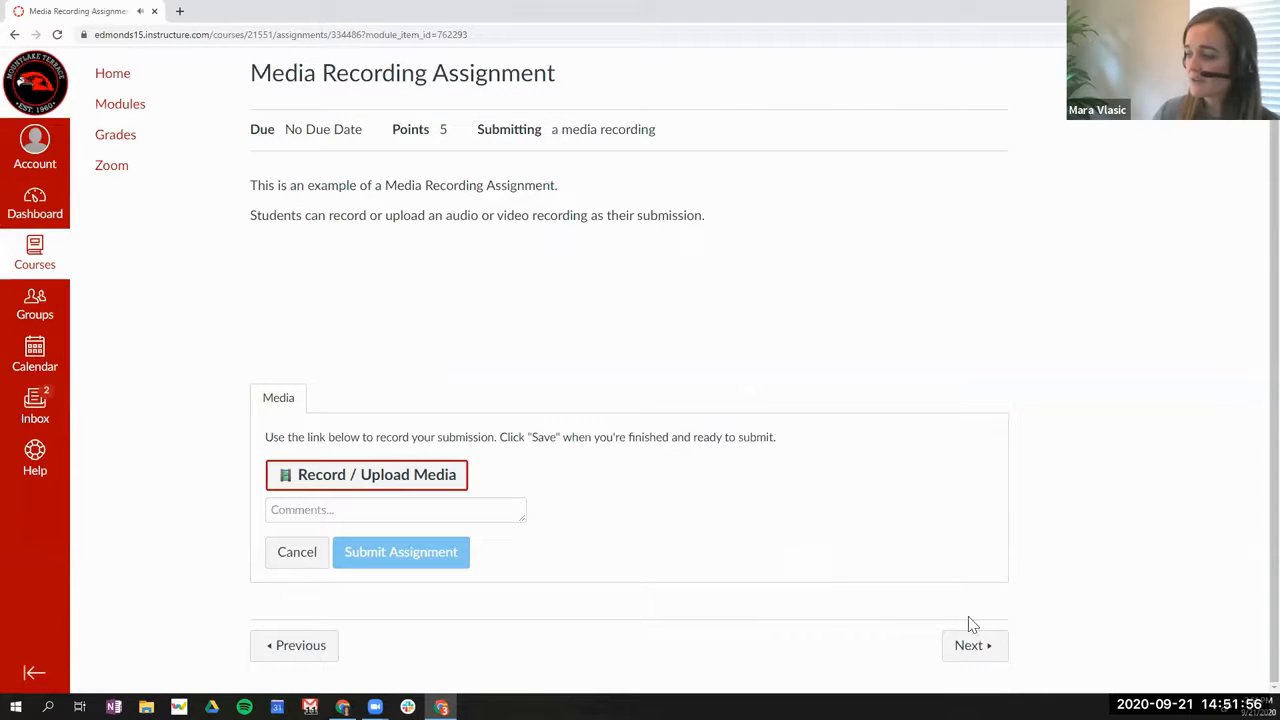
# Leave the media submission, go on to the Website URL Assignment and start a submission with its Website URL option.
pyautogui.click(970, 648)
pyautogui.click(707, 108)
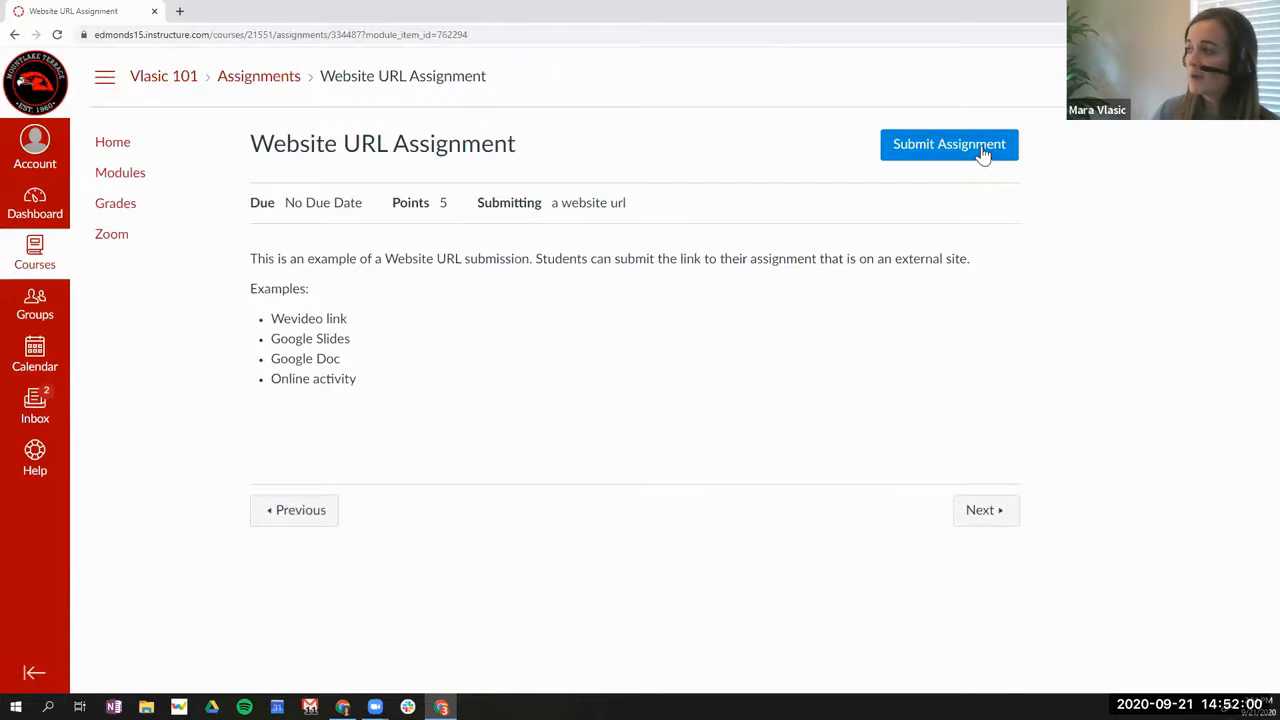
pyautogui.click(983, 150)
pyautogui.scroll(-1, 608, 410)
pyautogui.click(358, 472)
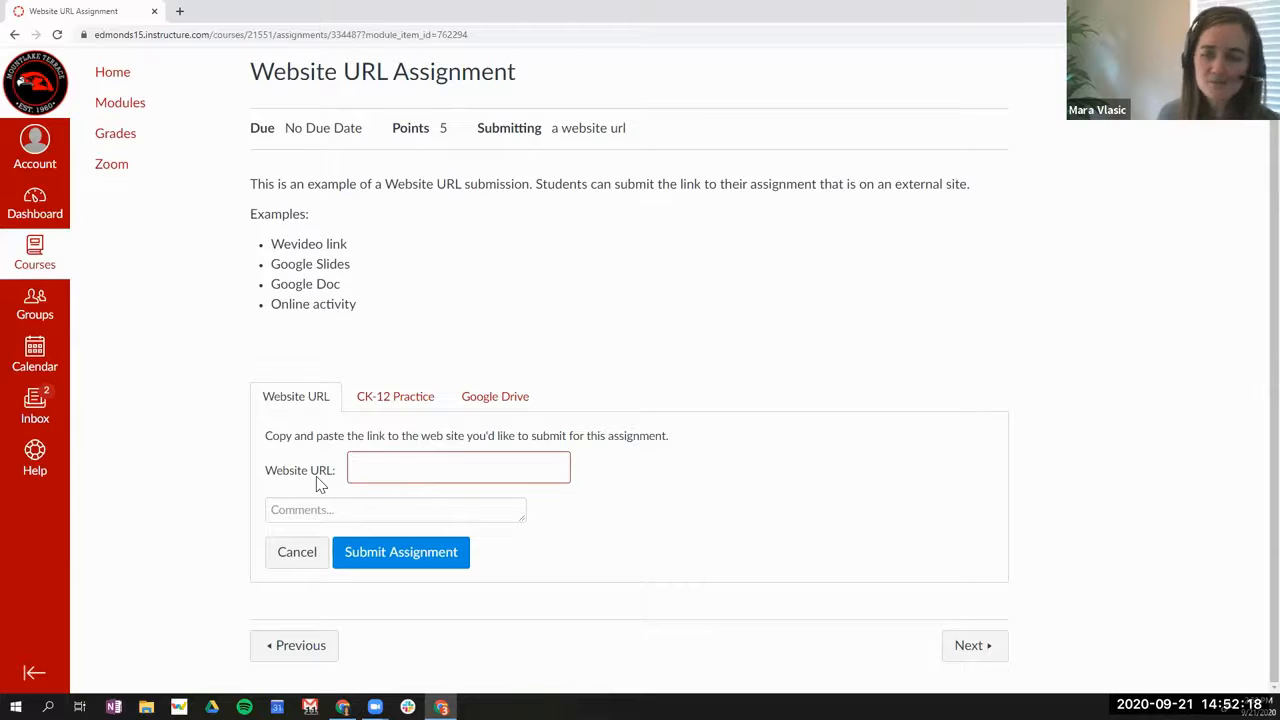
# Go on to the No Submission Example without saving the URL submission, and return to the teacher's Edit Assignment page.
pyautogui.click(963, 646)
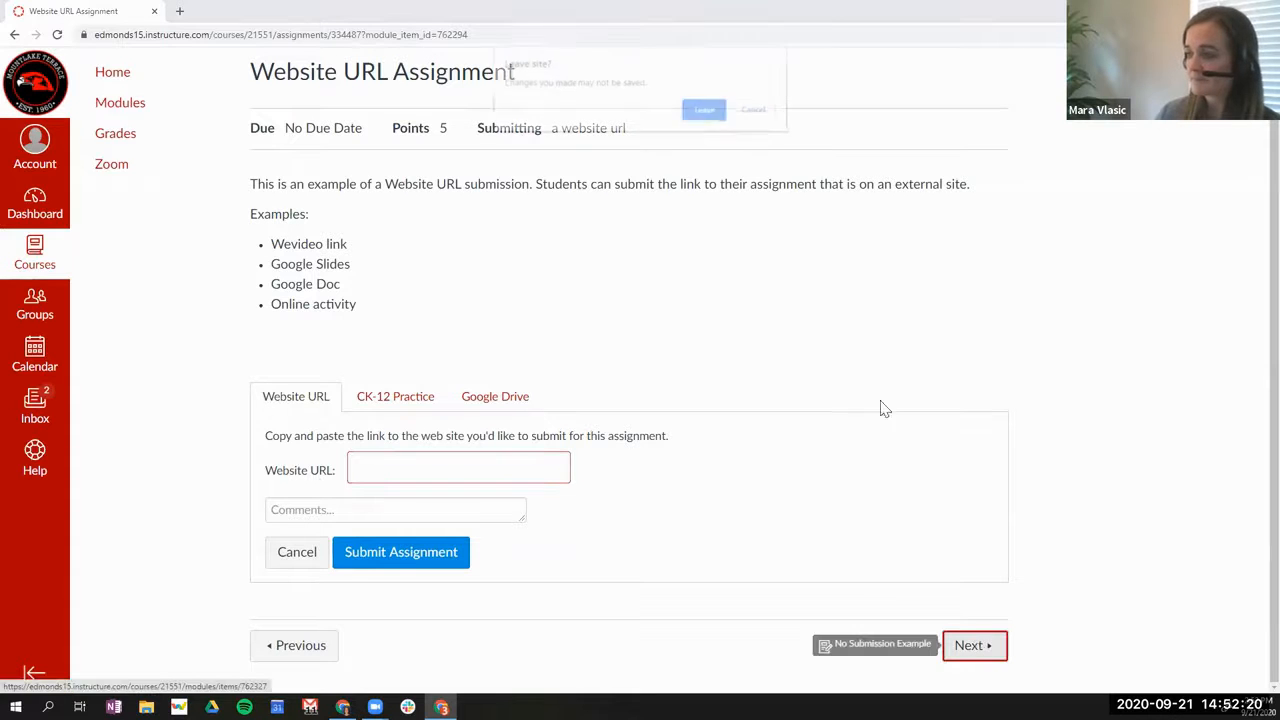
pyautogui.click(710, 109)
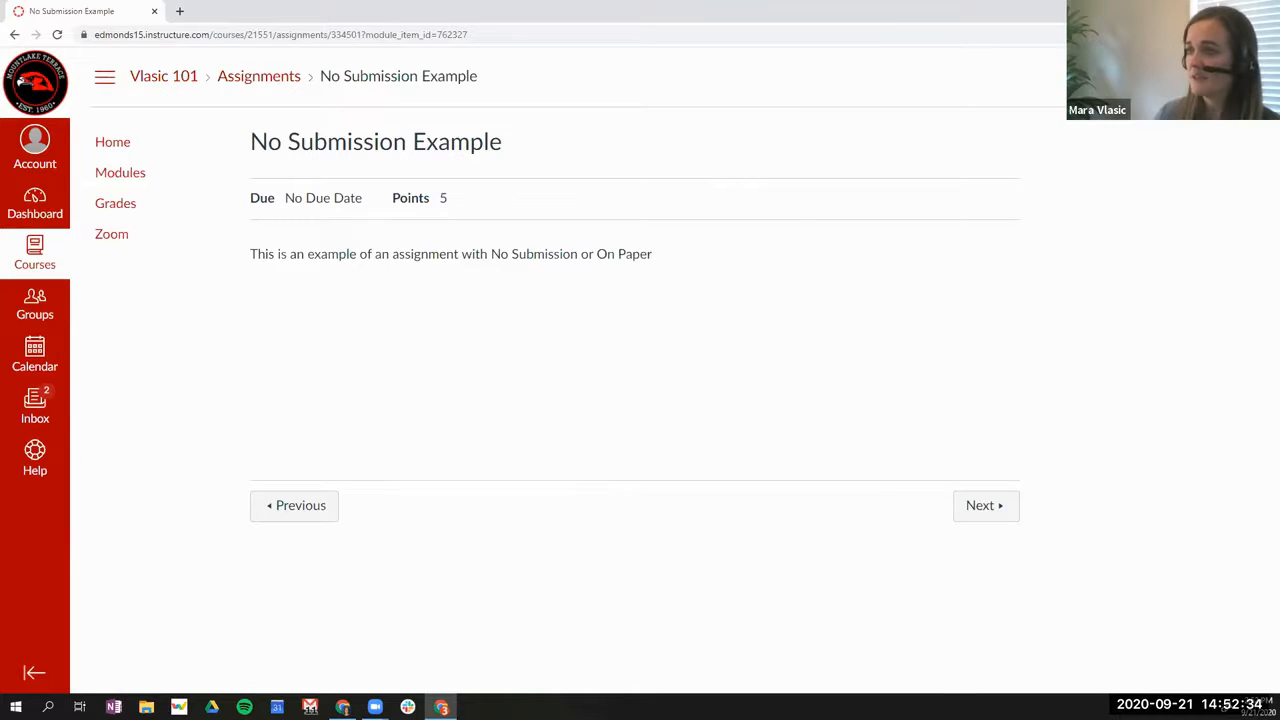
pyautogui.click(1204, 8)
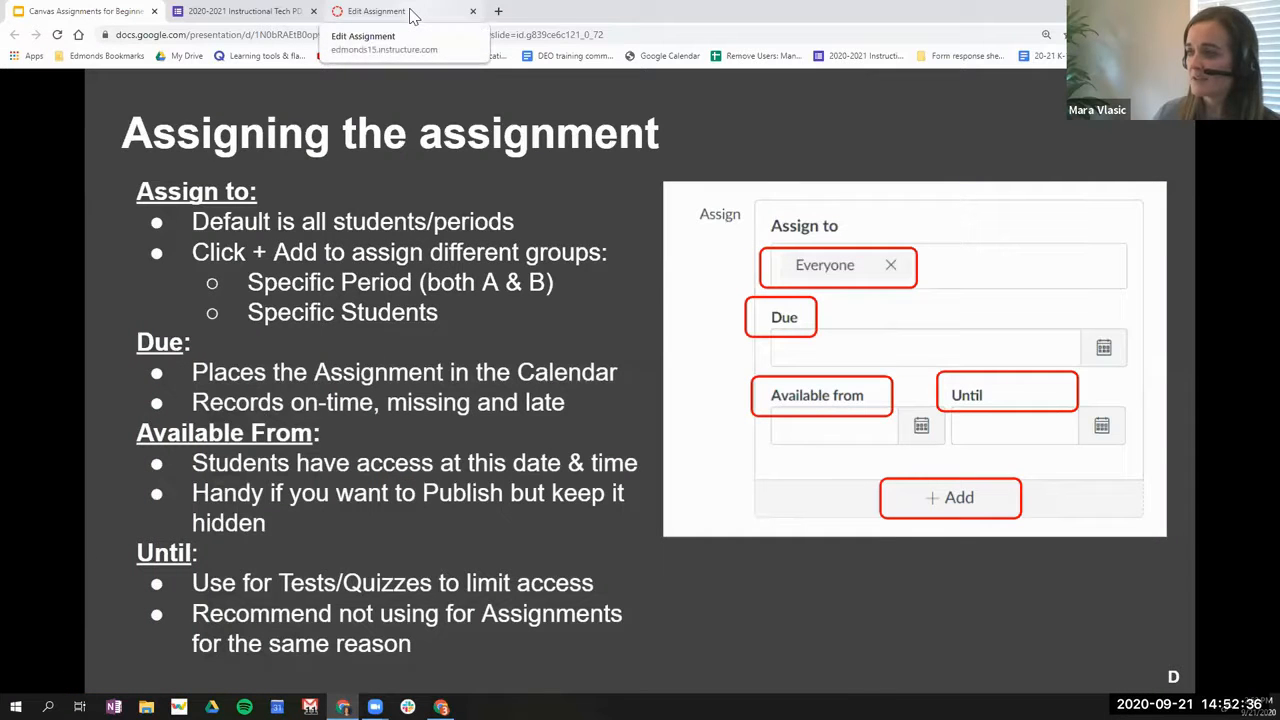
pyautogui.click(410, 14)
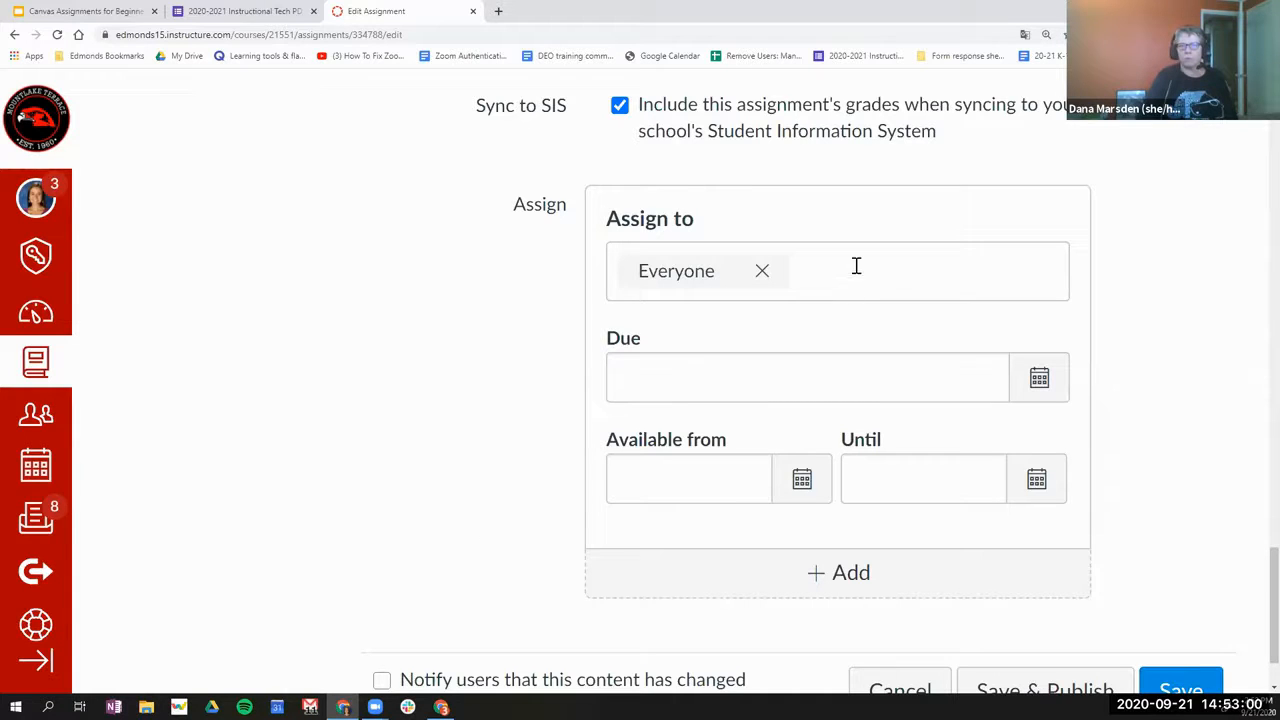
# Remove Everyone from the assignment's assignees and add a second assignment group.
pyautogui.click(762, 275)
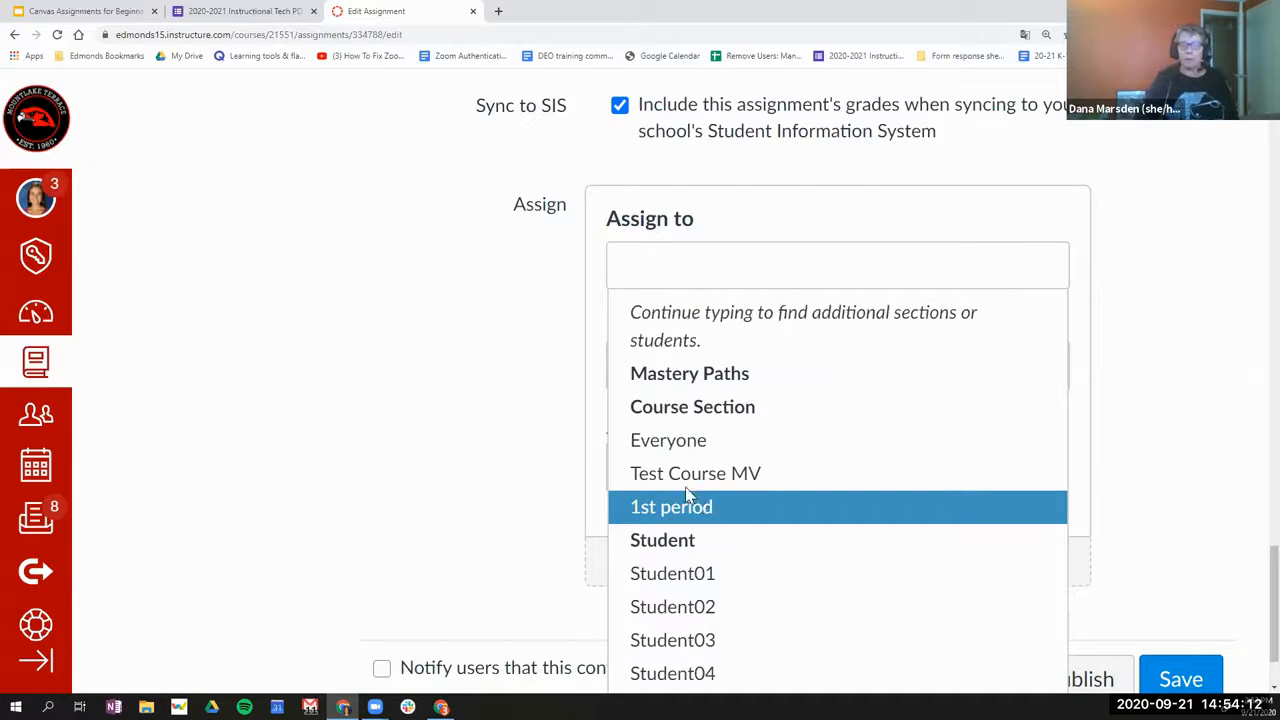
pyautogui.click(569, 440)
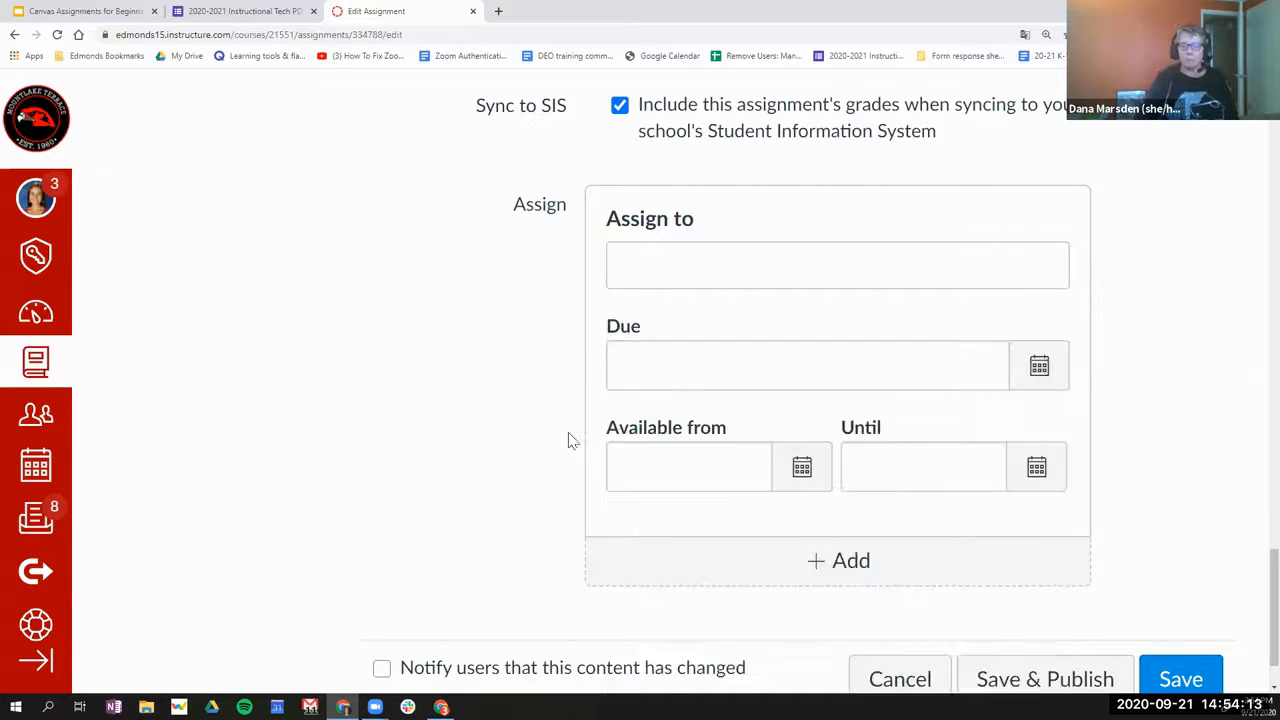
pyautogui.click(843, 563)
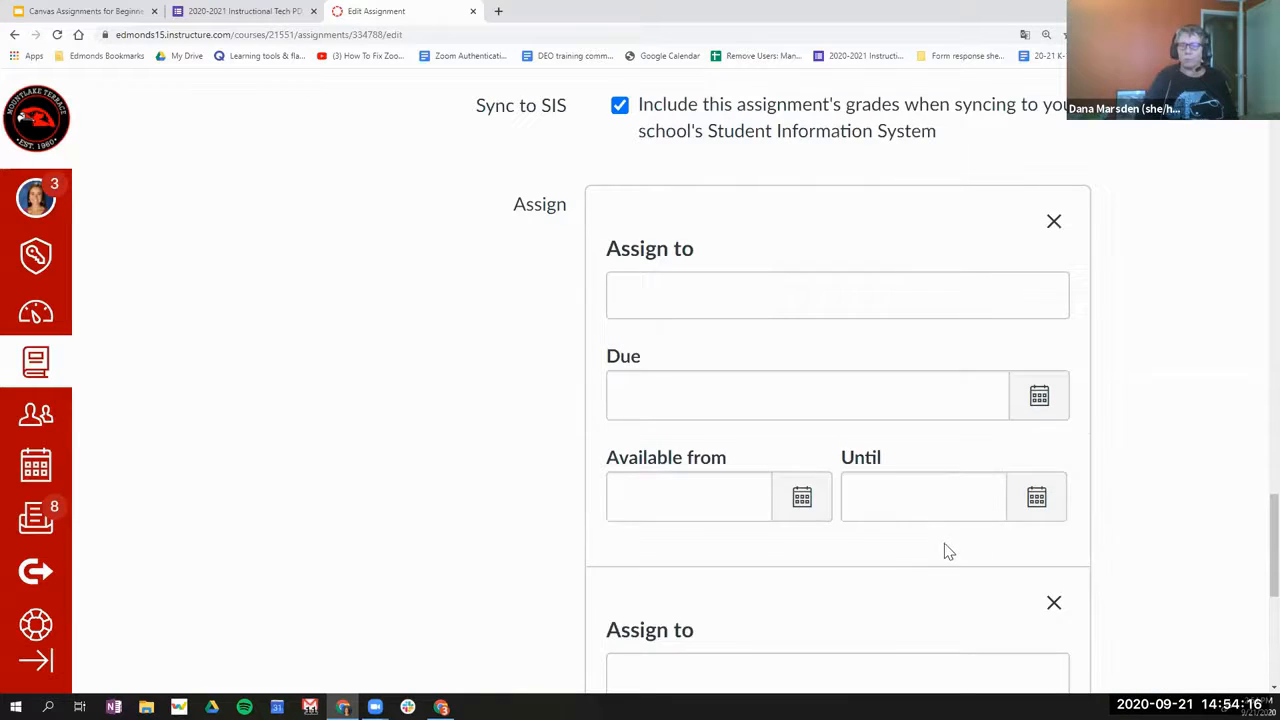
# Assign the first group to 1st period and the second group to 2nd period.
pyautogui.click(777, 173)
pyautogui.write('1st')
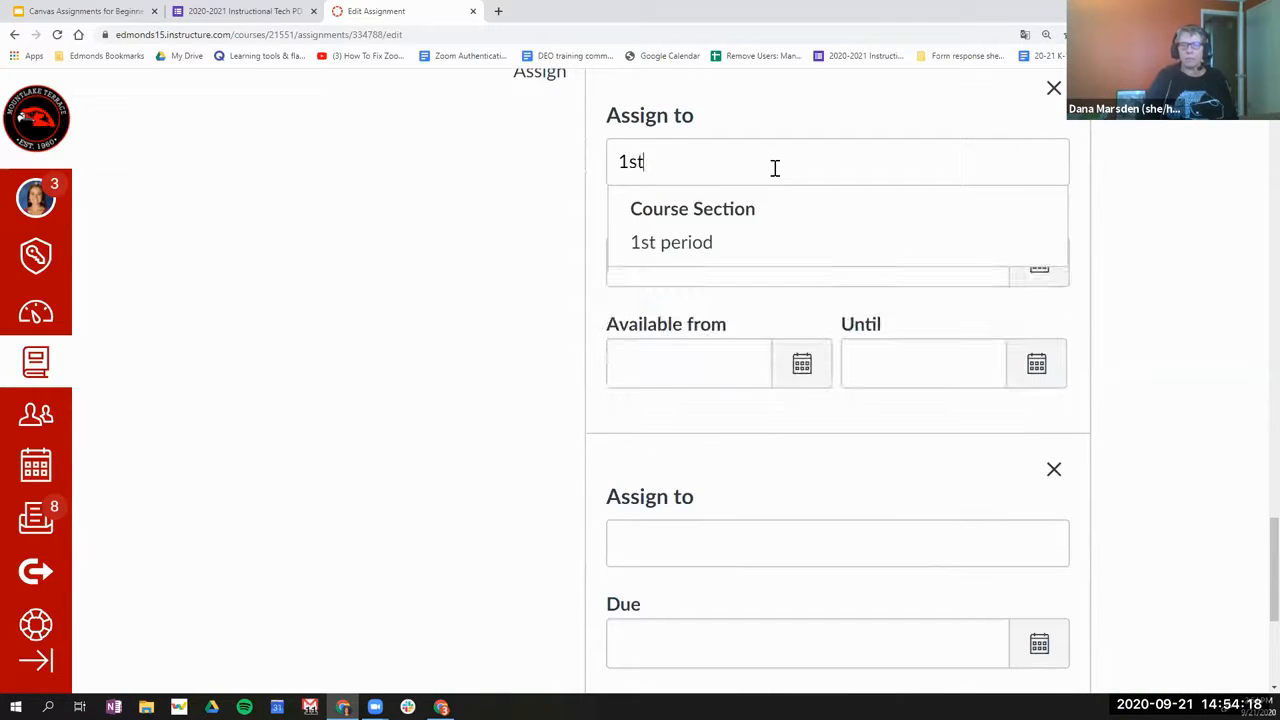
pyautogui.click(672, 249)
pyautogui.click(700, 555)
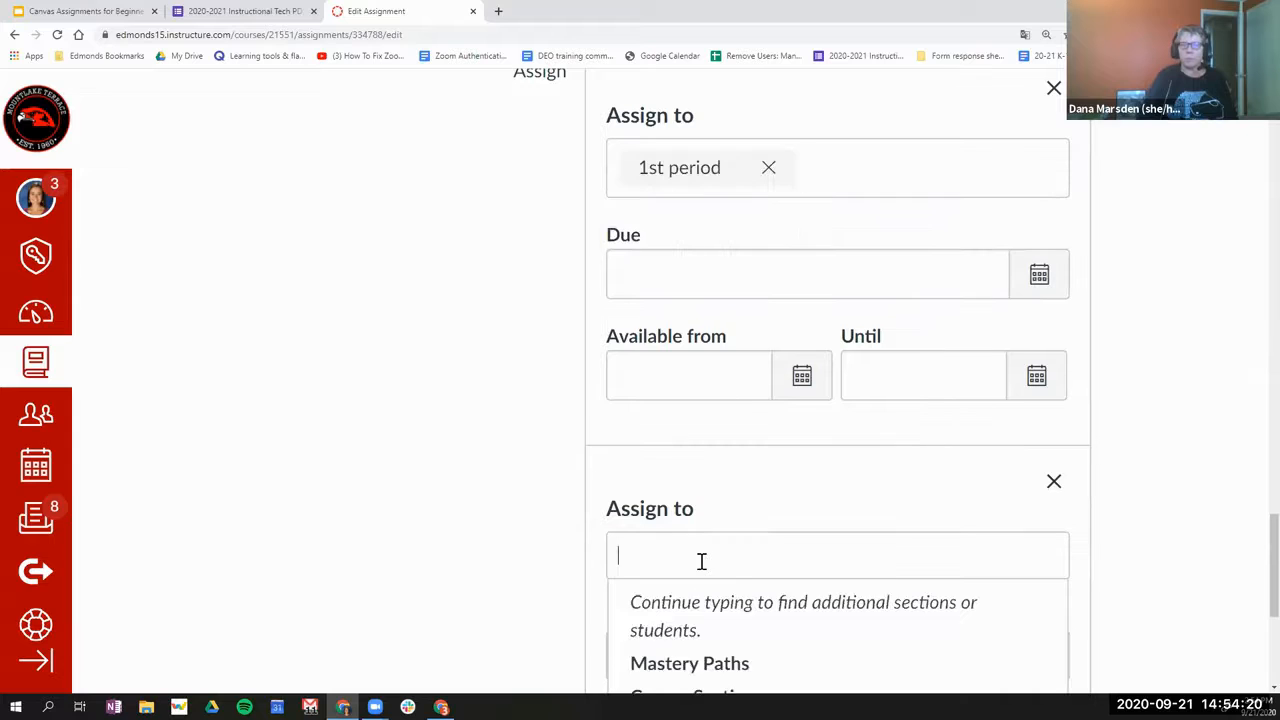
pyautogui.scroll(-2, 745, 500)
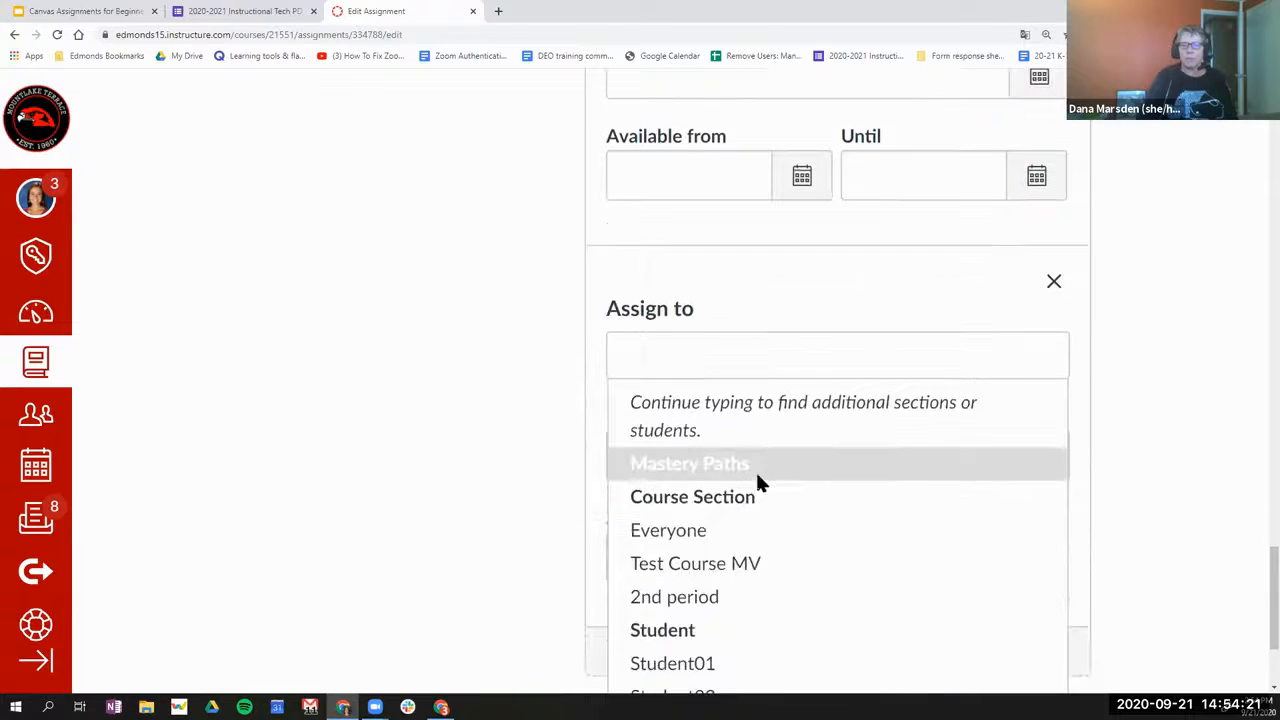
pyautogui.click(698, 600)
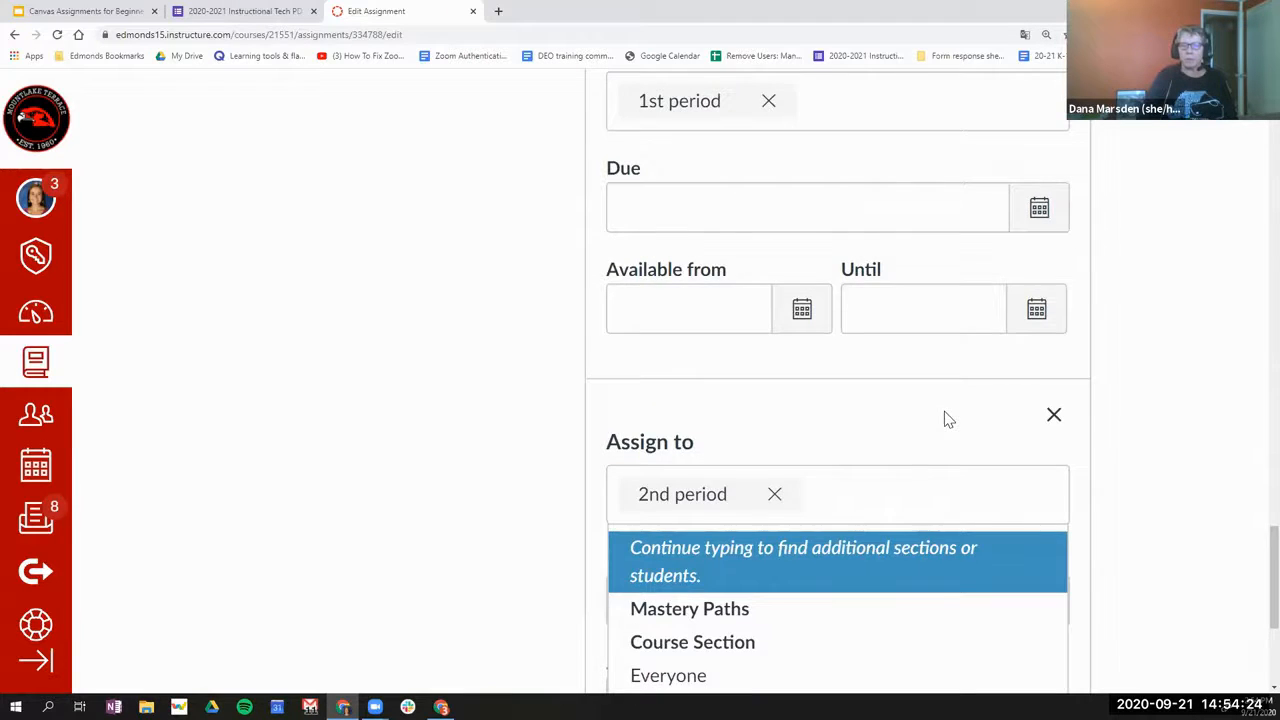
pyautogui.click(1194, 549)
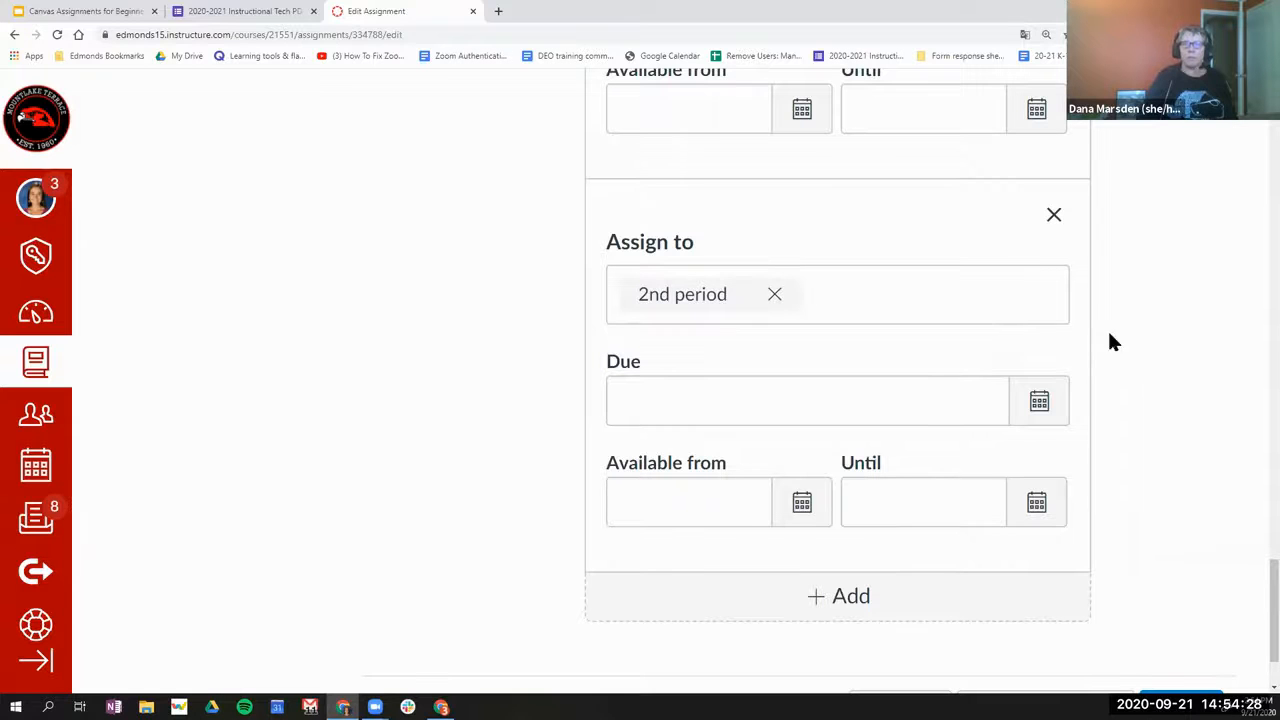
# Replace 1st period with Student01 as the assignee of the first group.
pyautogui.scroll(3, 1104, 333)
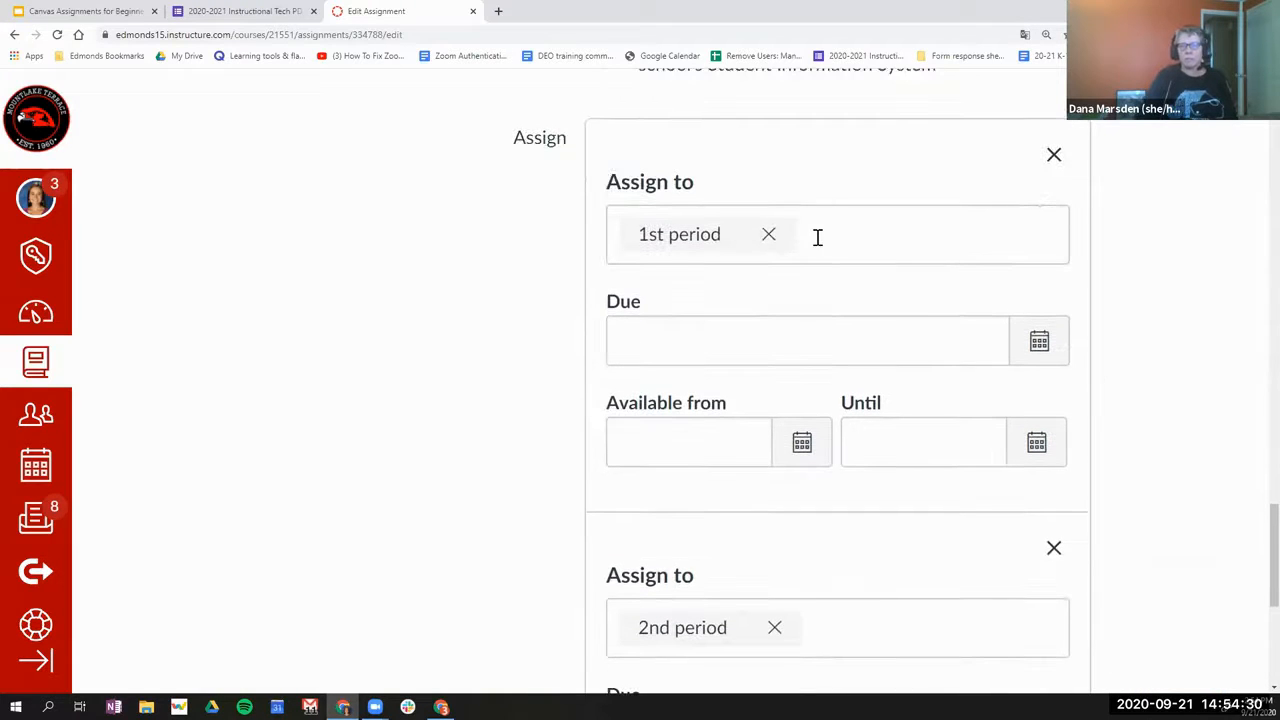
pyautogui.click(769, 236)
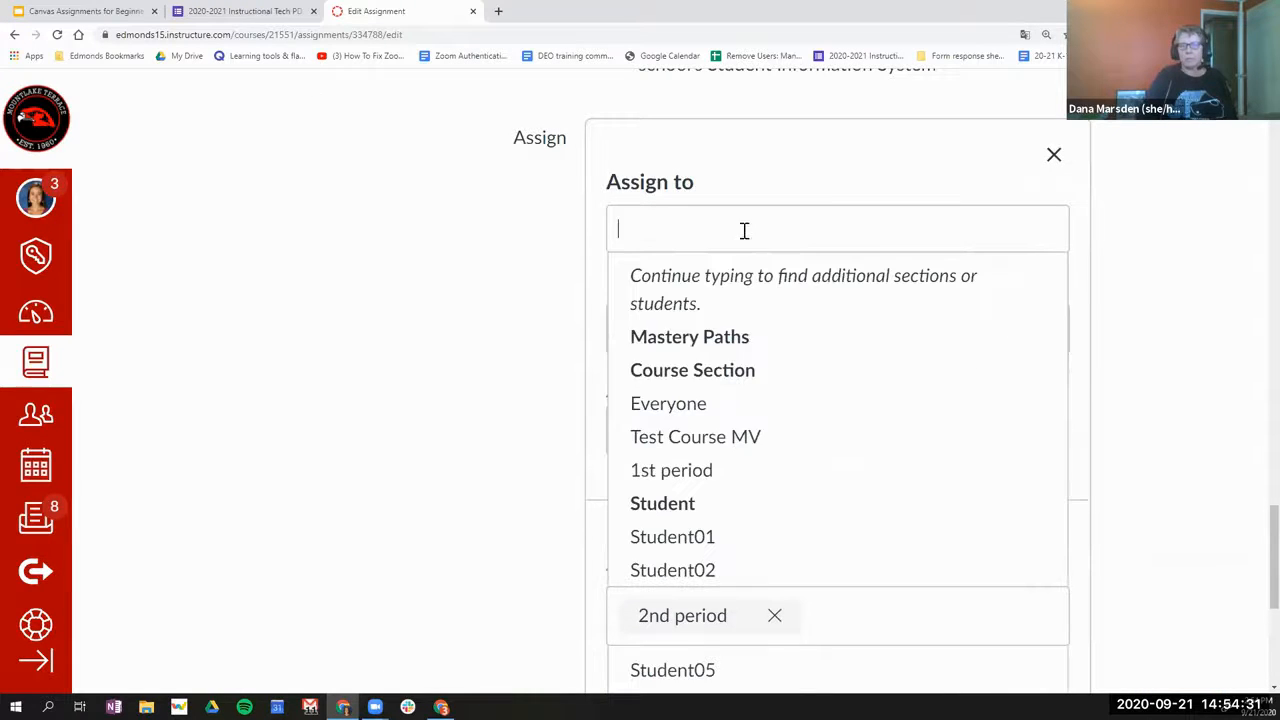
pyautogui.click(706, 538)
pyautogui.click(790, 255)
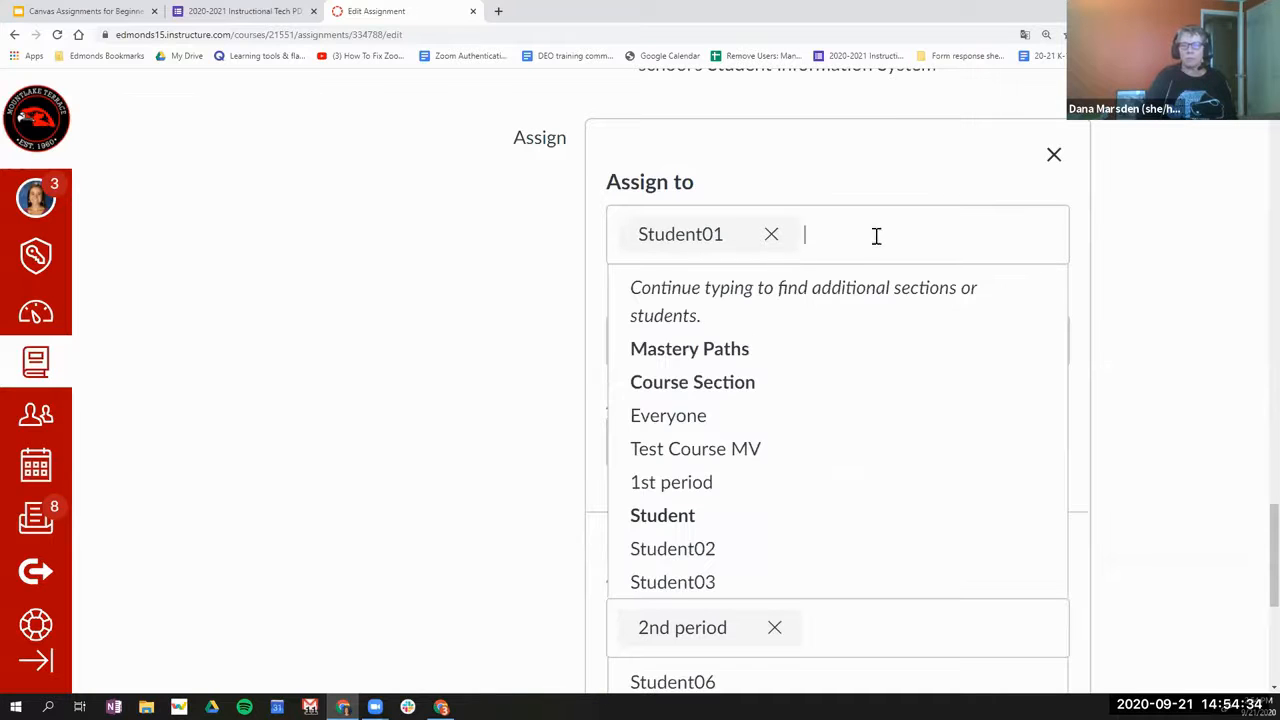
pyautogui.click(1190, 400)
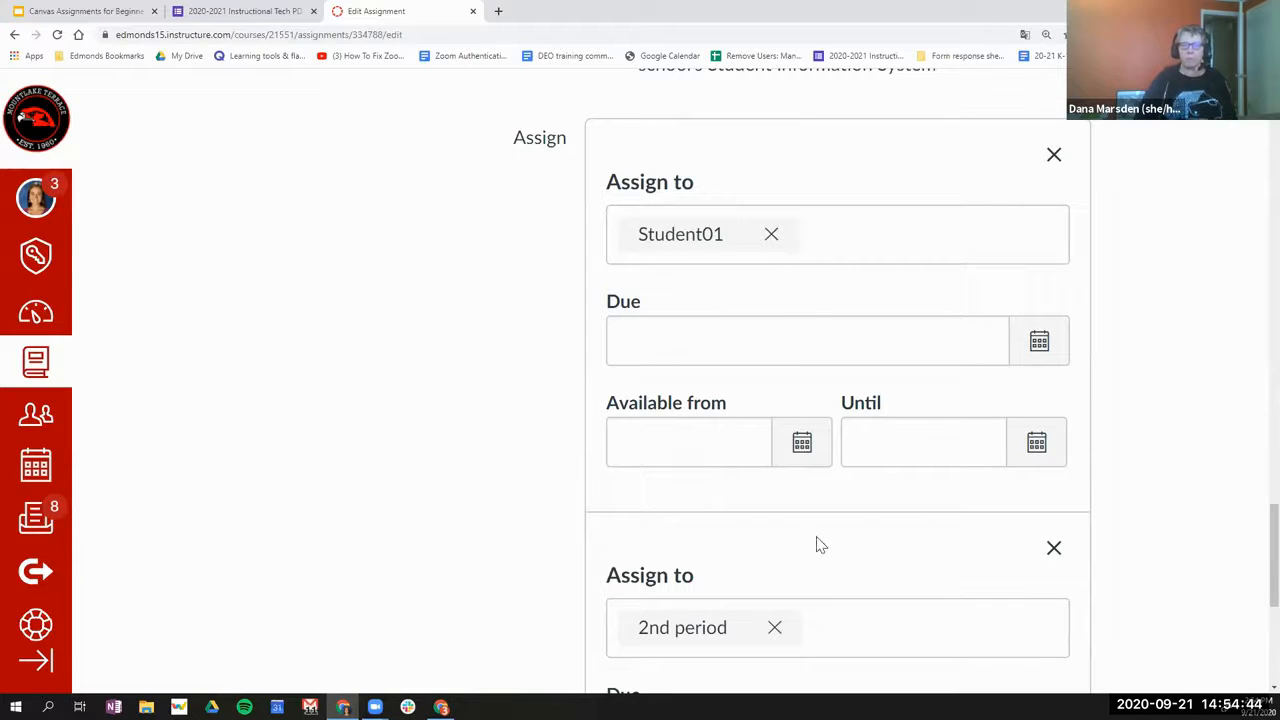
# Set Student01's due date to September 22, 2020 at 9:00 am.
pyautogui.click(1039, 342)
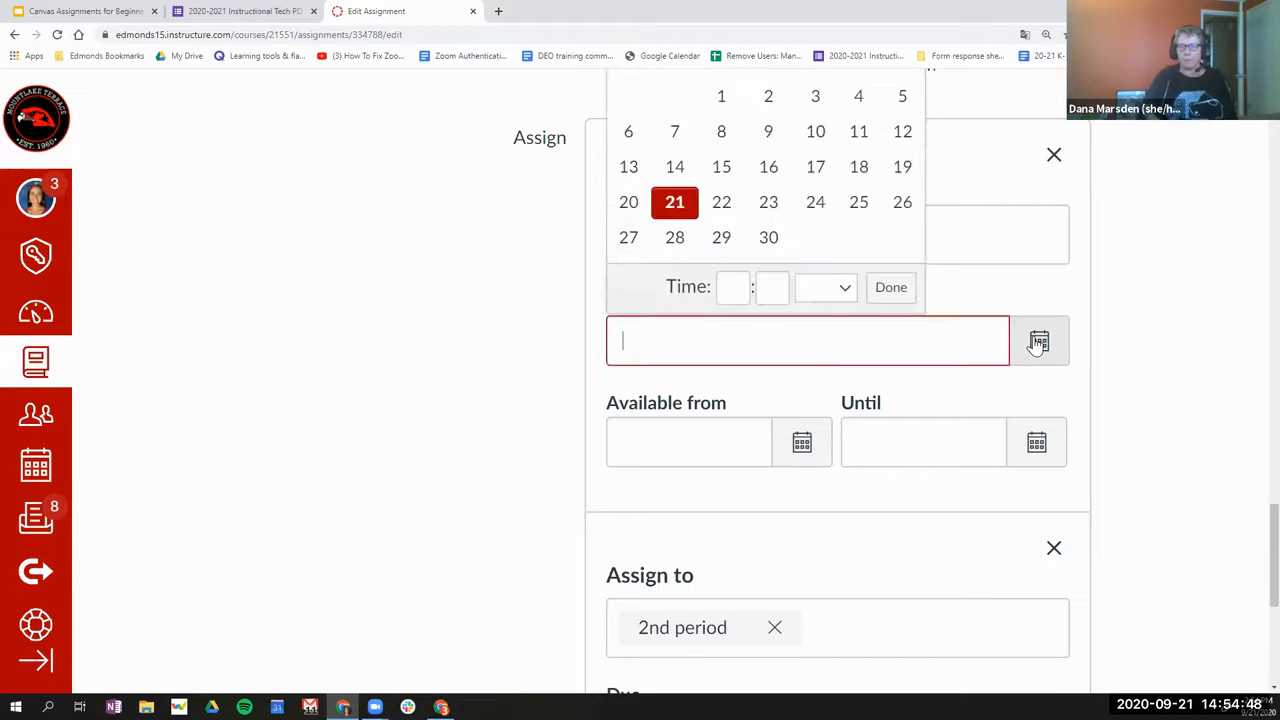
pyautogui.scroll(2, 1035, 340)
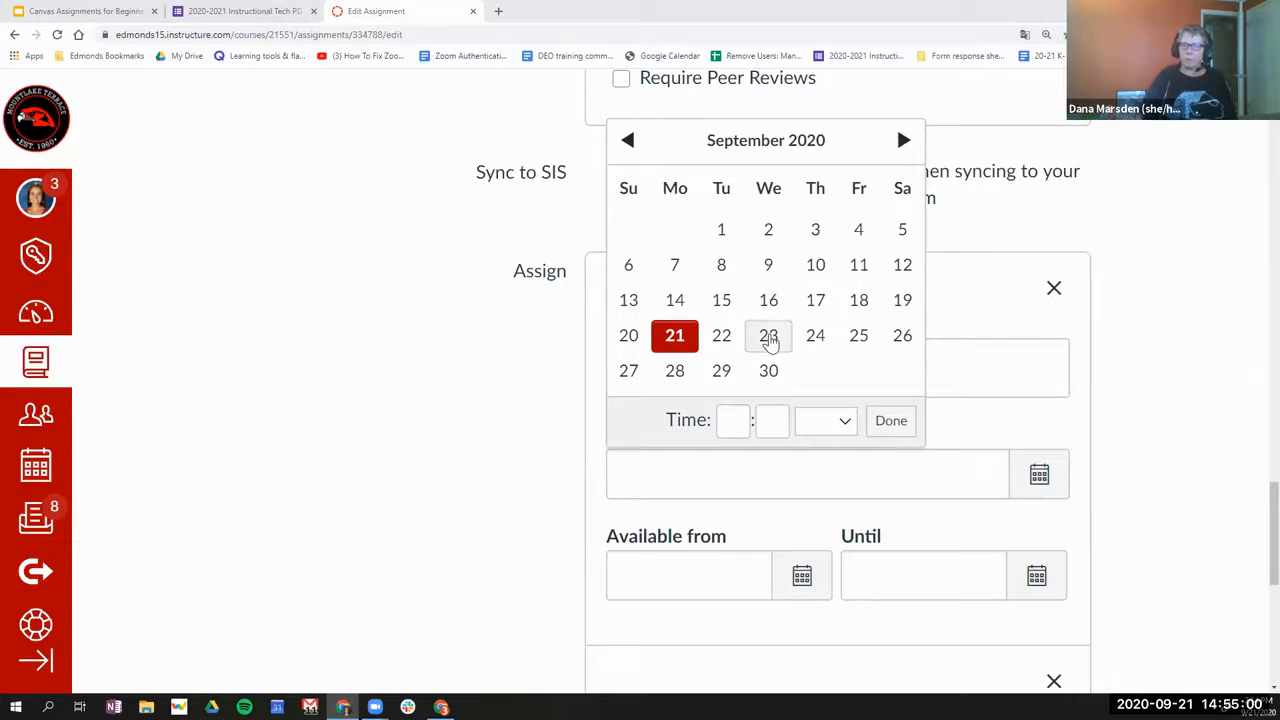
pyautogui.click(721, 338)
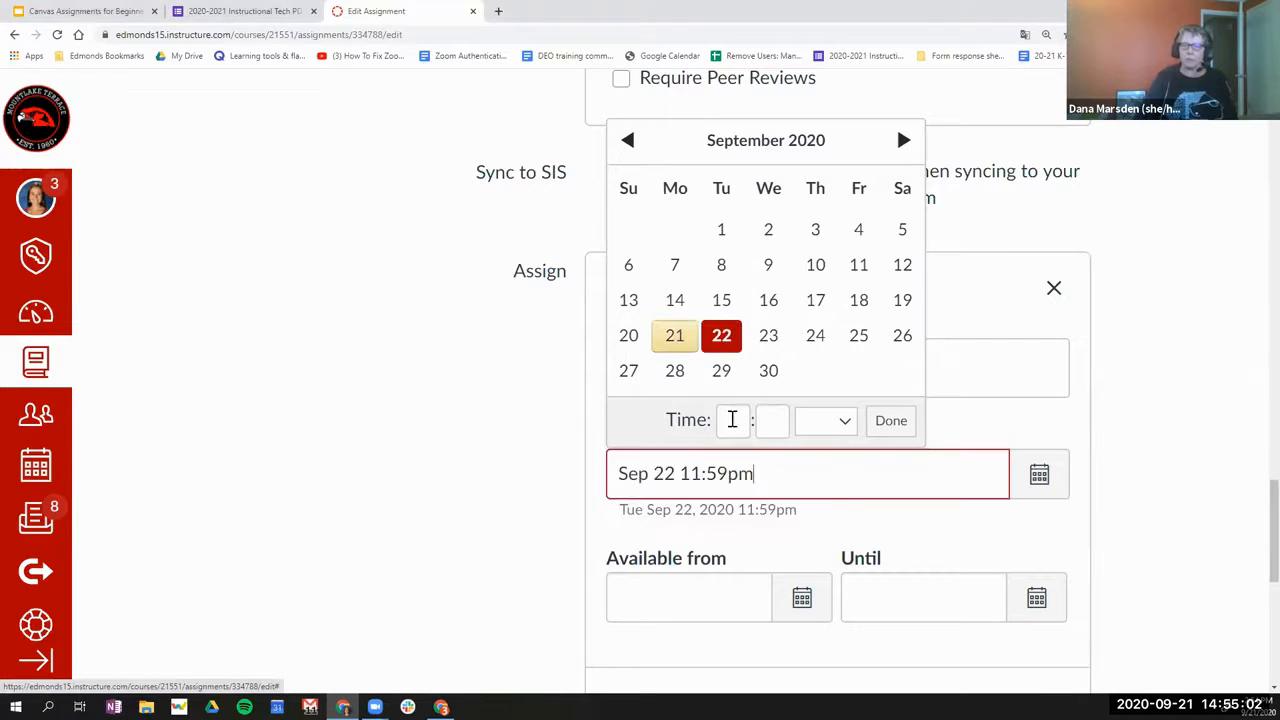
pyautogui.click(734, 422)
pyautogui.write('9')
pyautogui.press('Tab')
pyautogui.write('00')
pyautogui.click(824, 428)
pyautogui.click(816, 481)
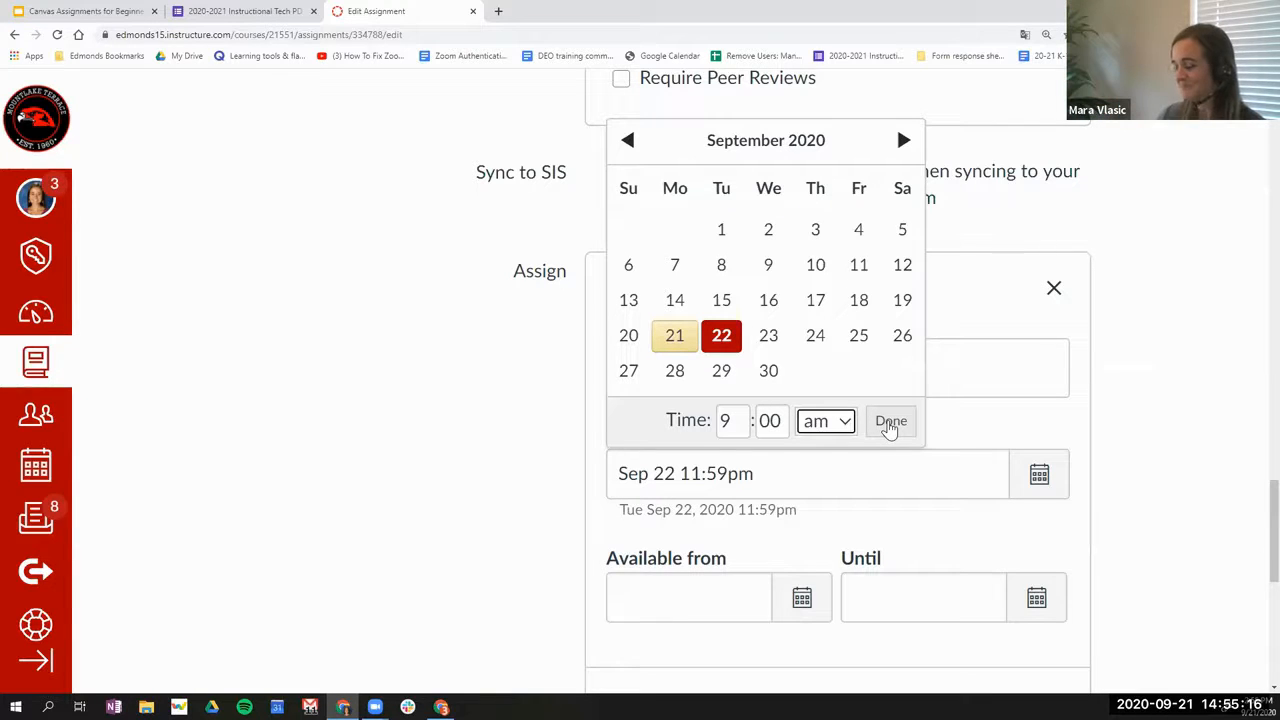
pyautogui.moveTo(681, 474); pyautogui.dragTo(769, 474)
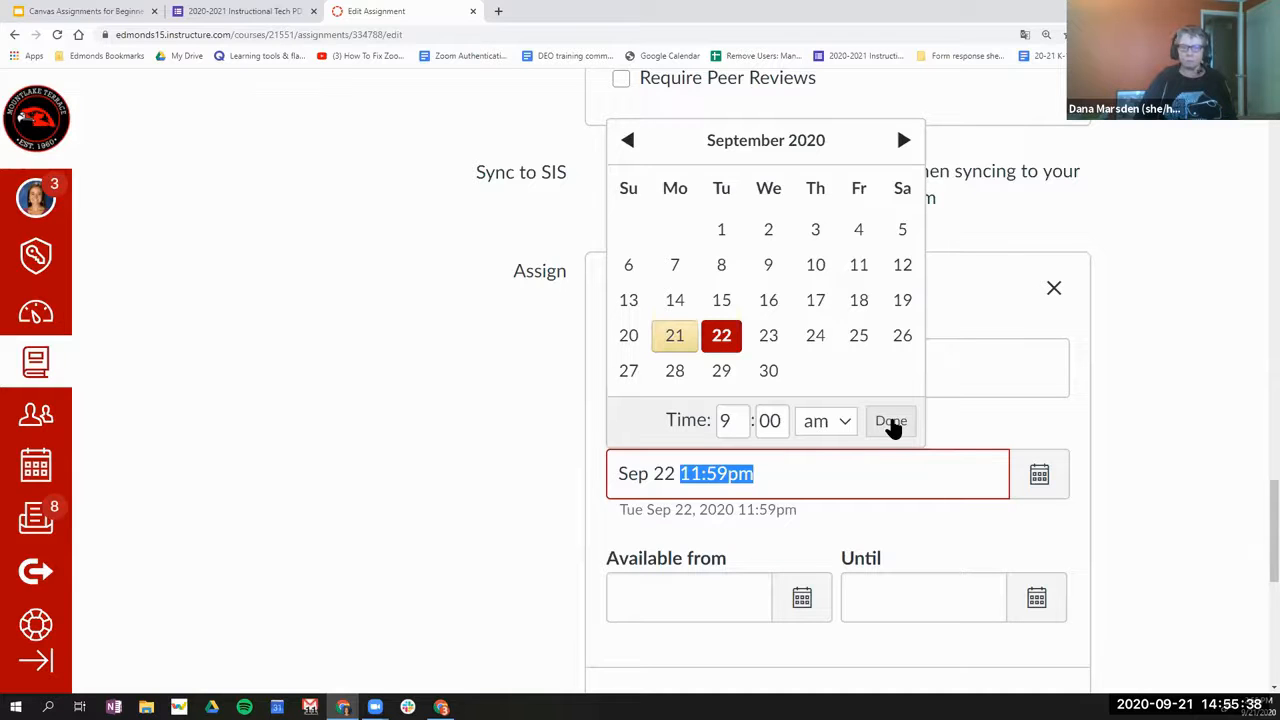
pyautogui.click(892, 423)
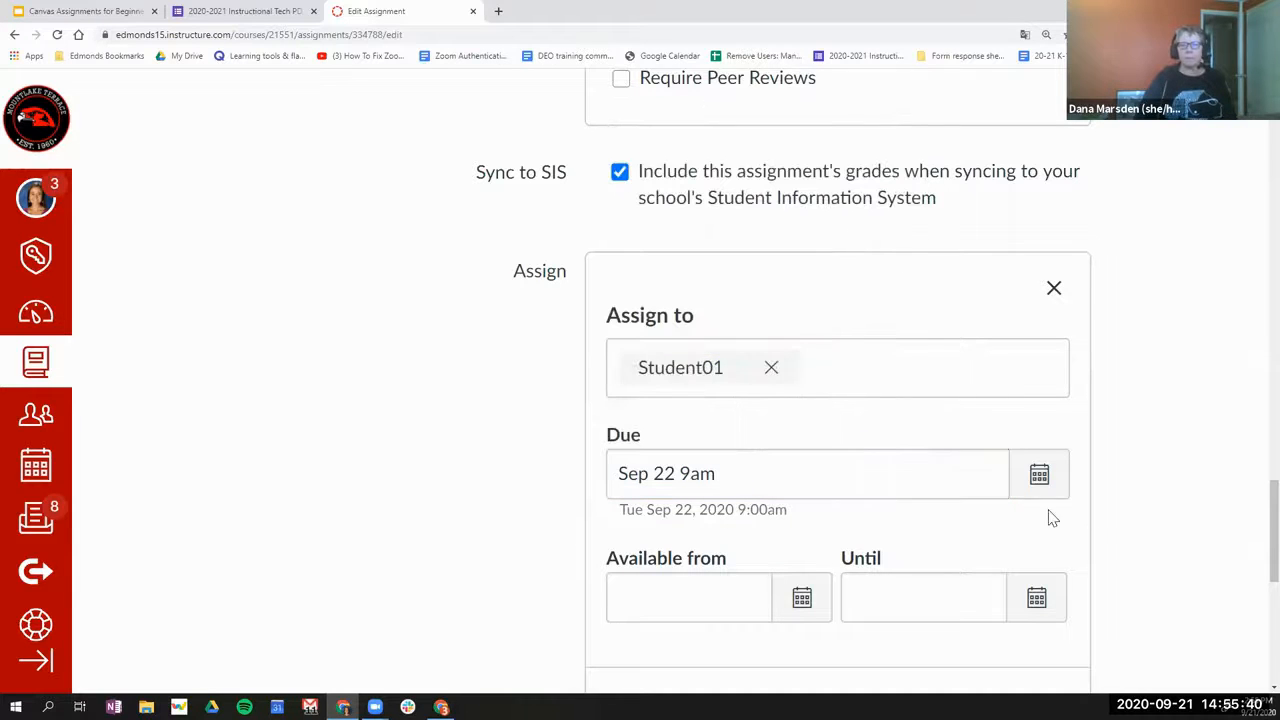
# Look at the date picker for Student01's Available from date and close it without choosing a date.
pyautogui.scroll(-1, 1135, 527)
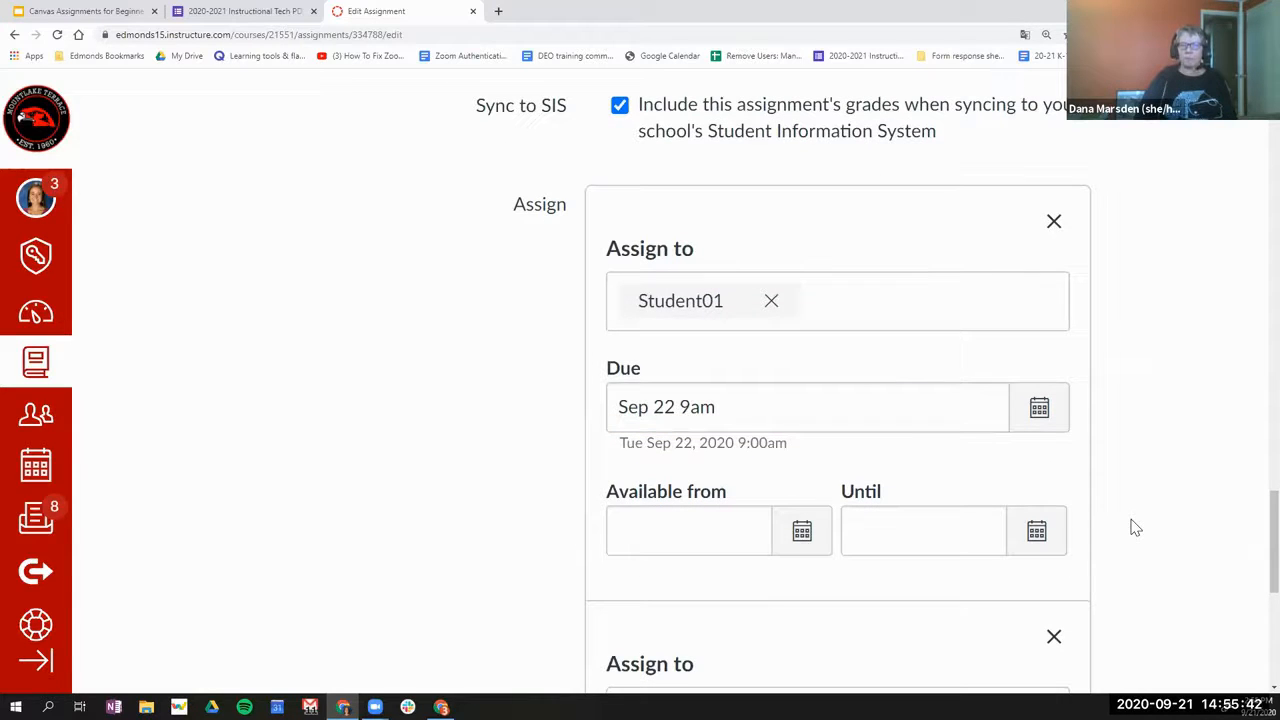
pyautogui.click(801, 537)
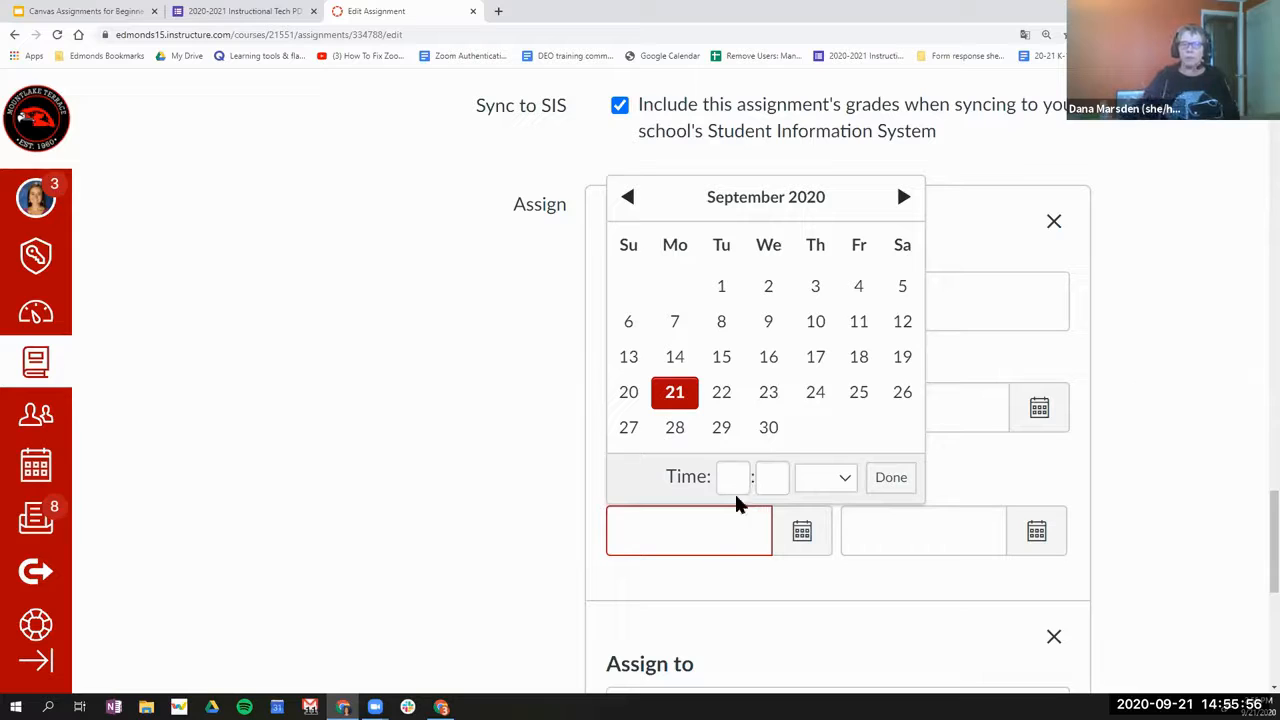
pyautogui.click(730, 586)
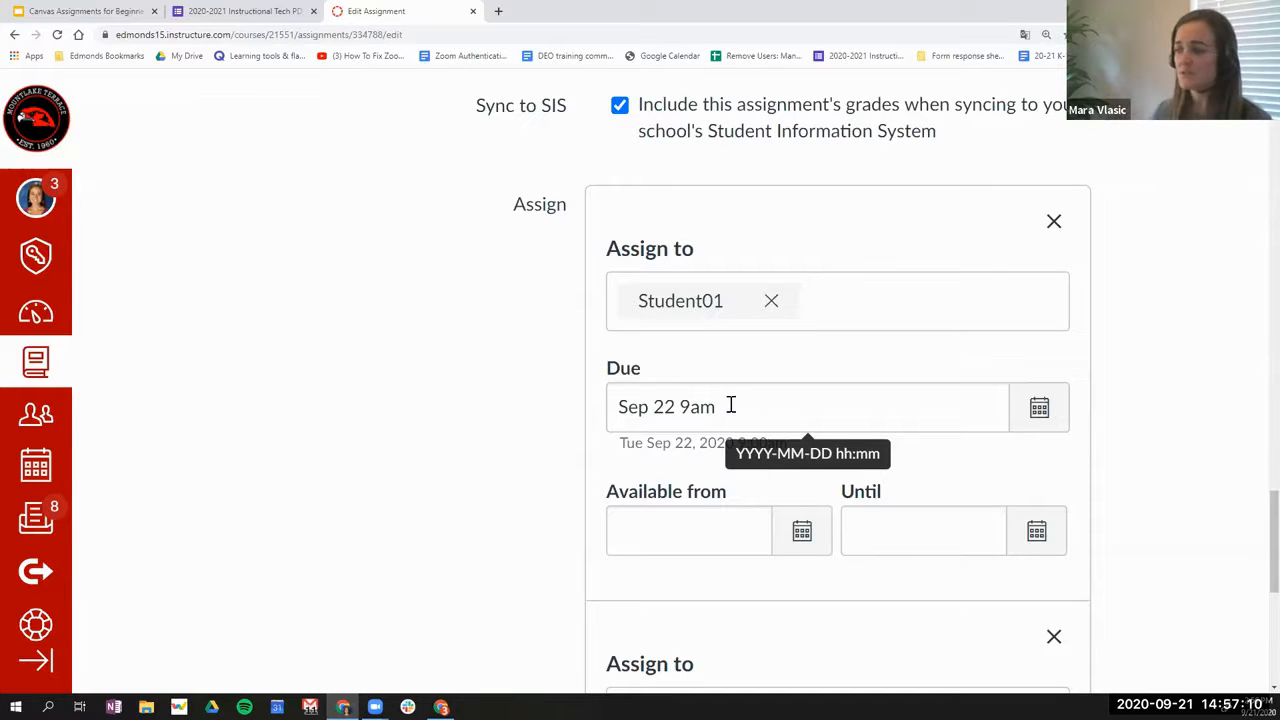
# Switch to the Canvas Assignments presentation in Google Slides and advance to the slide "How to view & grade responses".
pyautogui.scroll(1, 731, 404)
pyautogui.scroll(2, 731, 404)
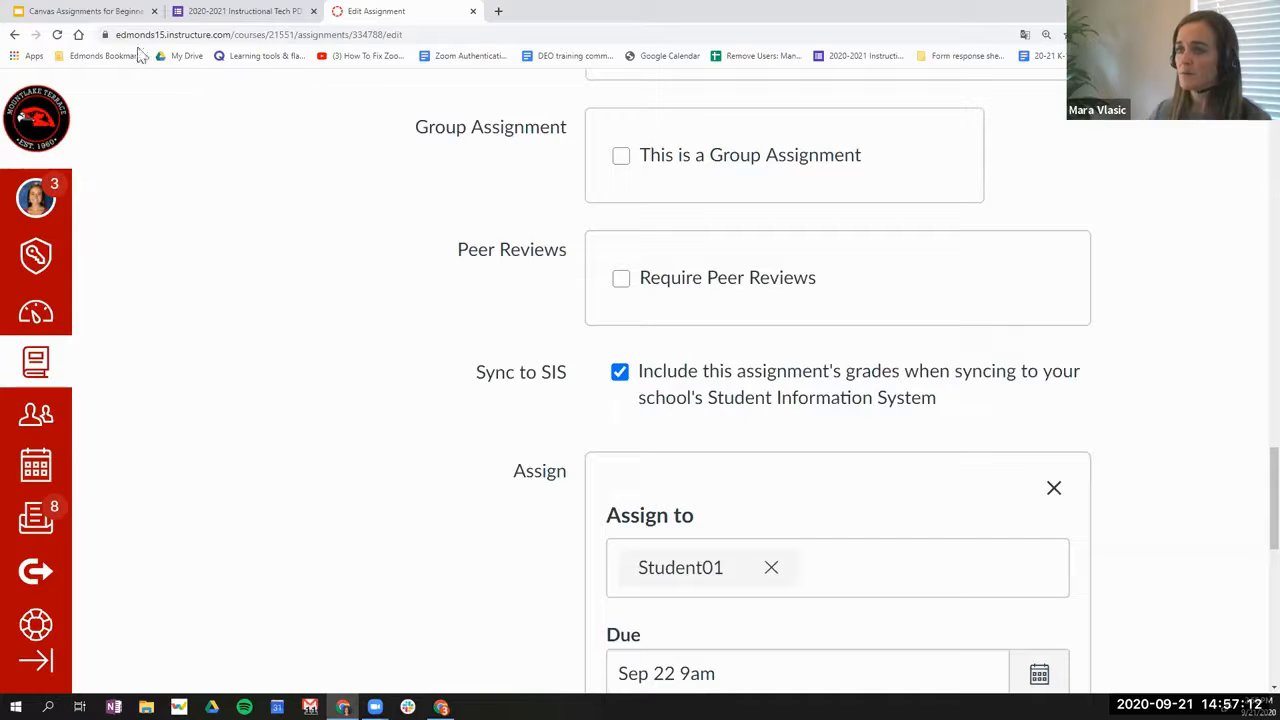
pyautogui.click(86, 12)
pyautogui.press('Right')
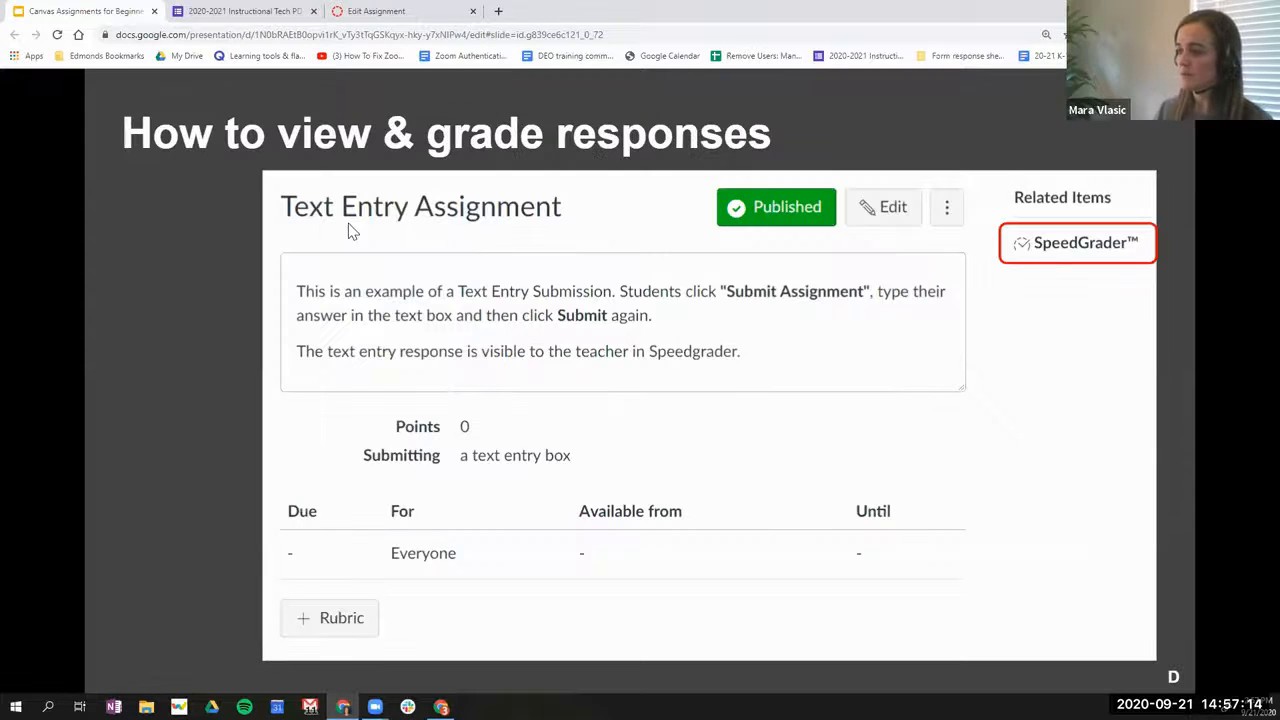
# Return to the slide "Assigning the assignment", switch to the Canvas course and open its Grades page.
pyautogui.press('Left')
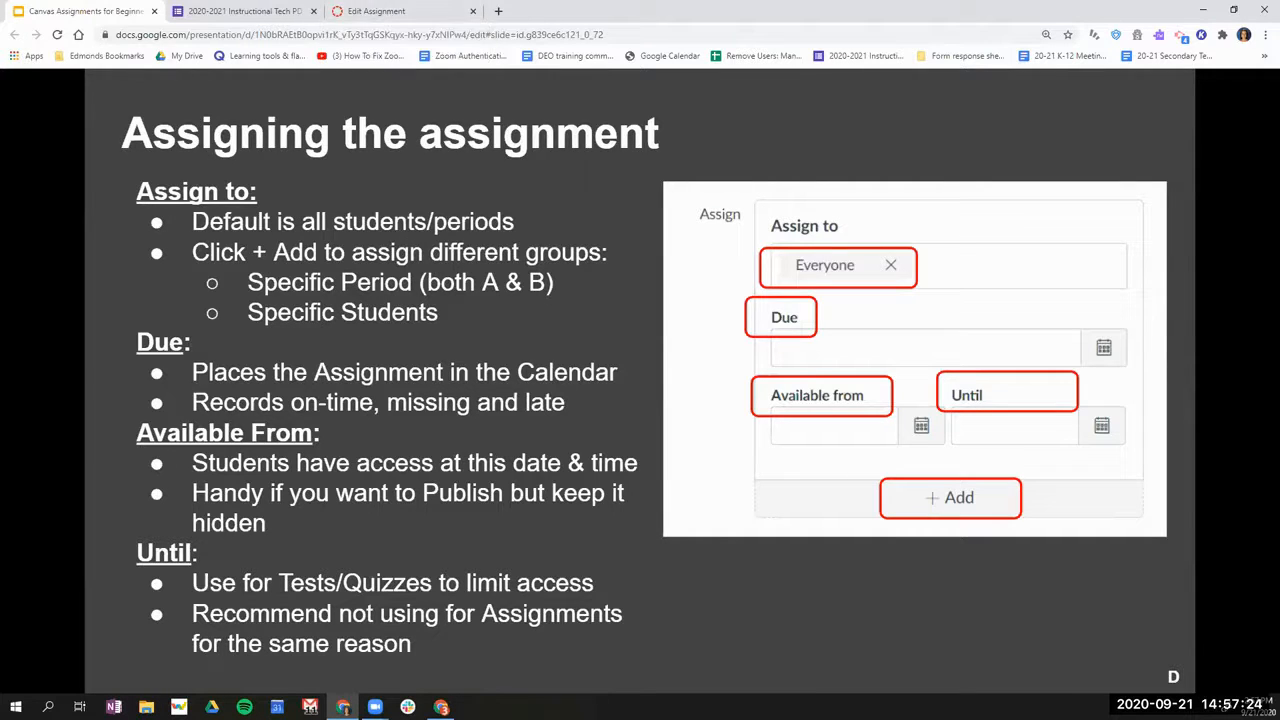
pyautogui.click(415, 21)
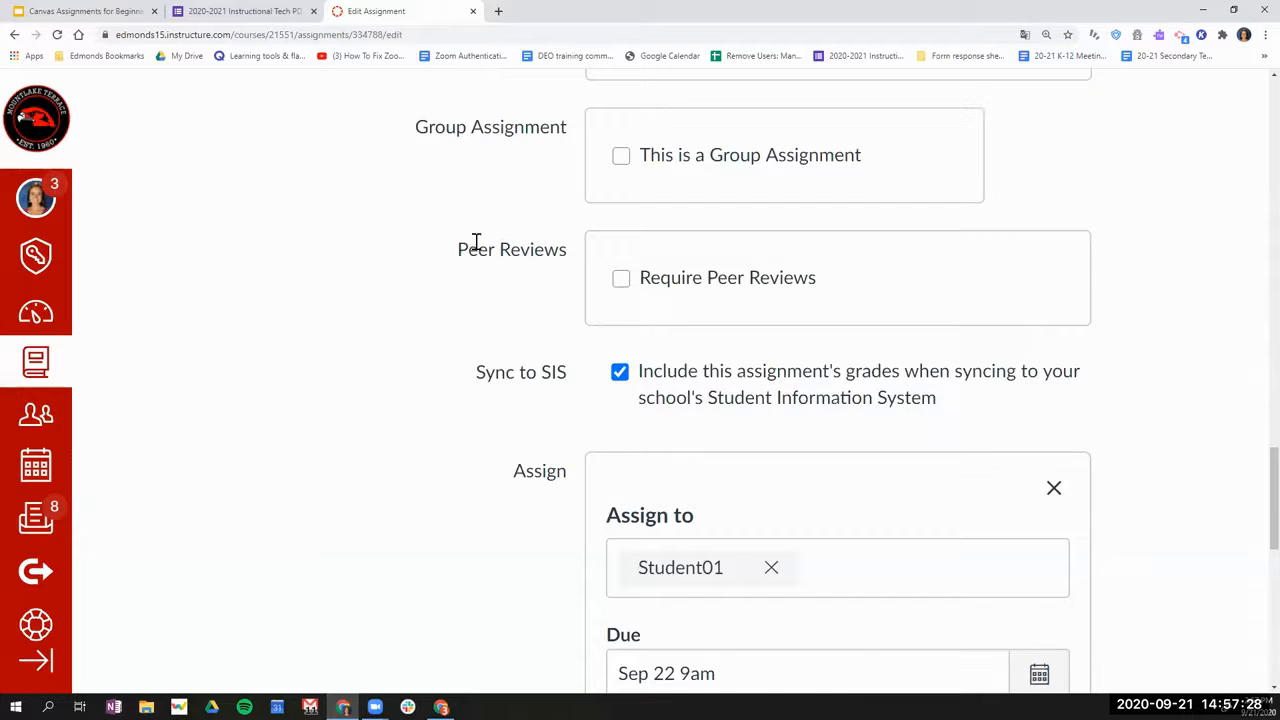
pyautogui.scroll(8, 474, 243)
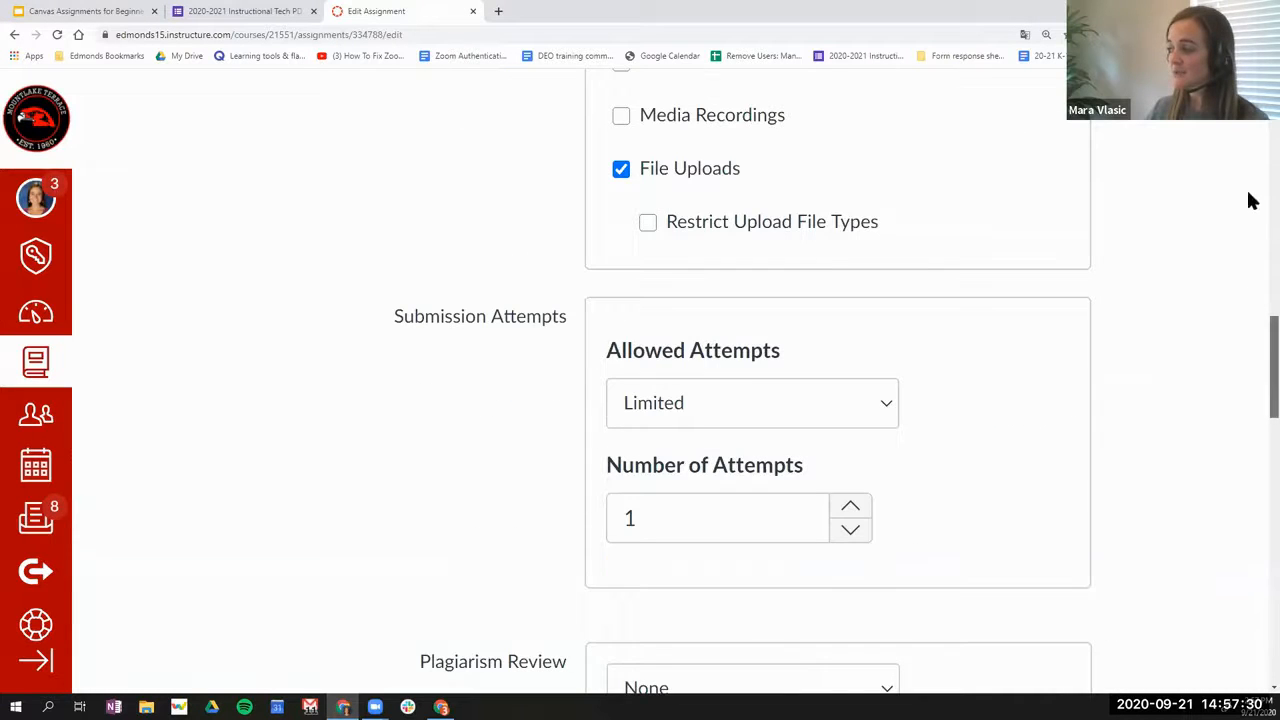
pyautogui.scroll(10, 1249, 170)
pyautogui.hotkey('ctrl', '-')
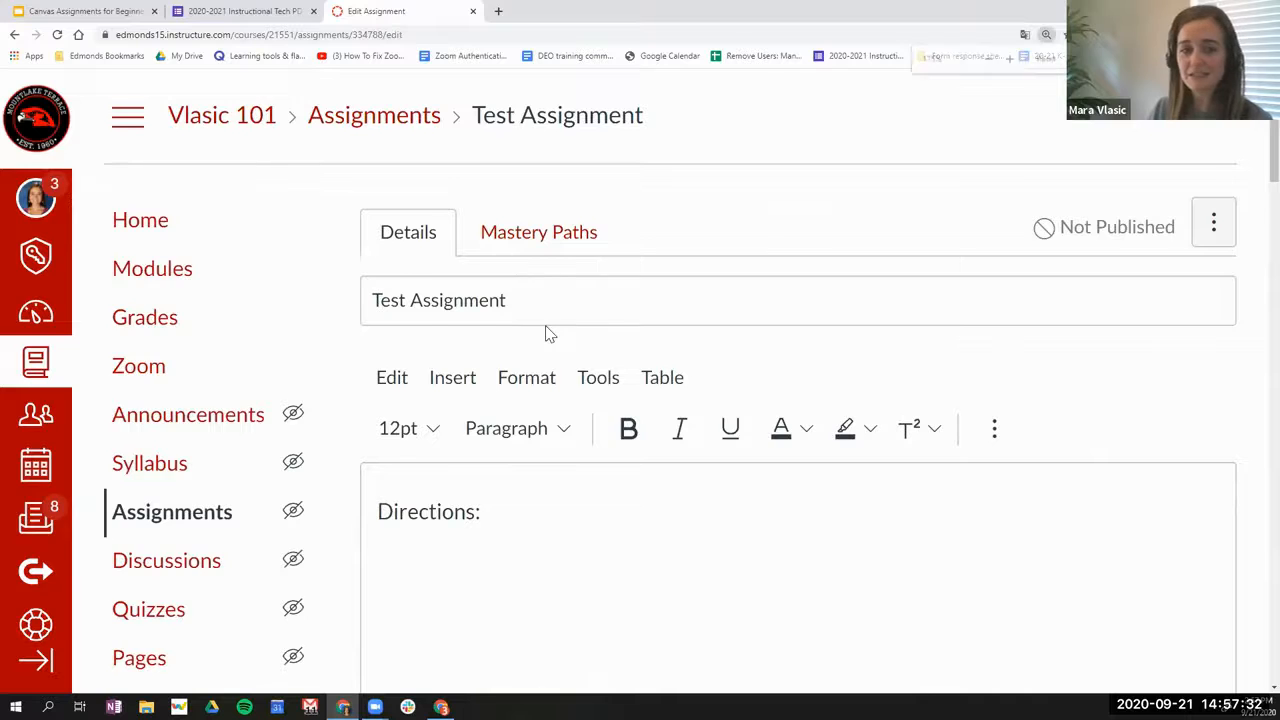
pyautogui.hotkey('ctrl', '-')
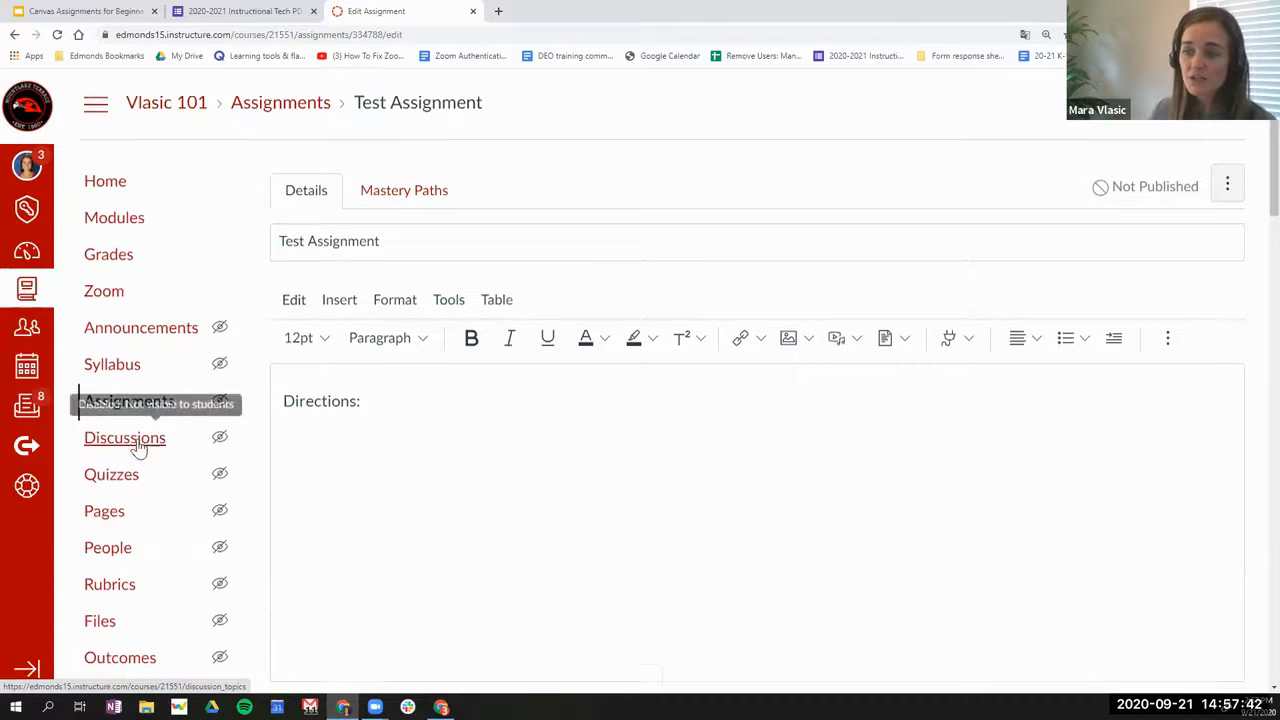
pyautogui.scroll(-2, 134, 451)
pyautogui.scroll(1, 110, 300)
pyautogui.click(104, 196)
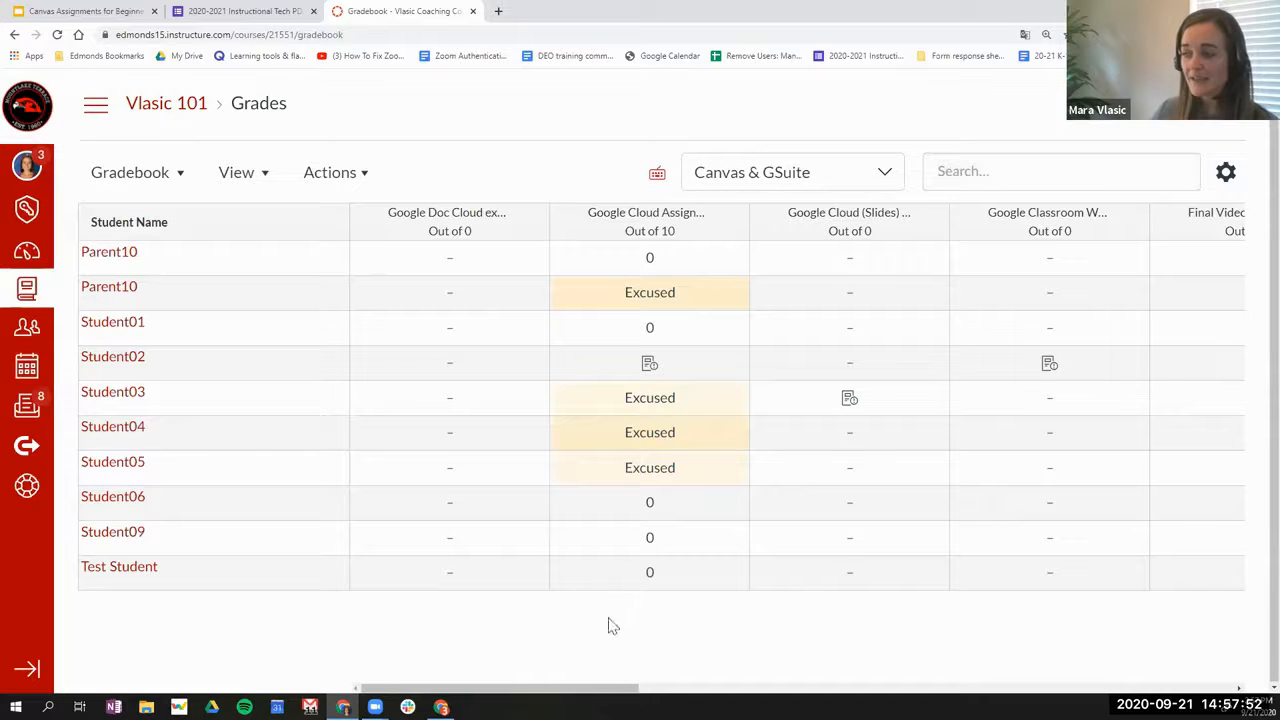
# Set the gradebook's module filter to All Modules and bring the Kami Assignment #3 column into view.
pyautogui.moveTo(585, 688); pyautogui.dragTo(1098, 686)
pyautogui.moveTo(952, 688); pyautogui.dragTo(605, 668)
pyautogui.click(826, 186)
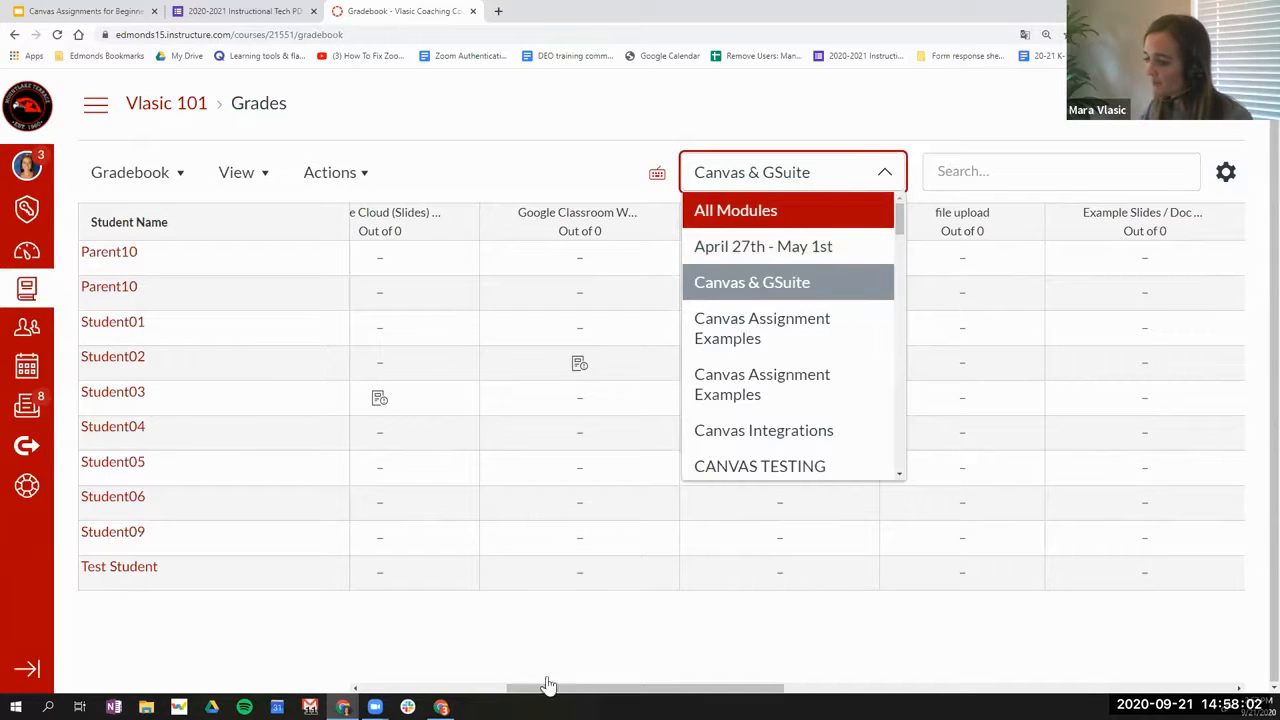
pyautogui.click(801, 214)
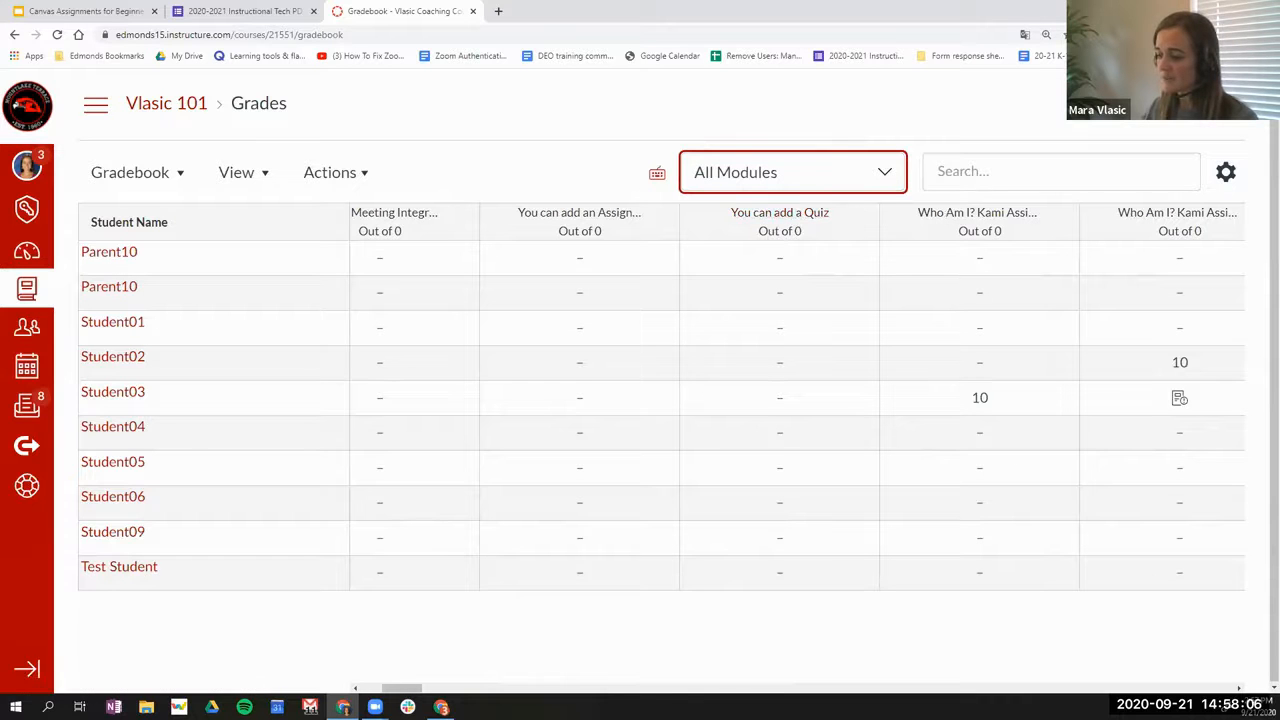
pyautogui.moveTo(401, 688); pyautogui.dragTo(946, 688)
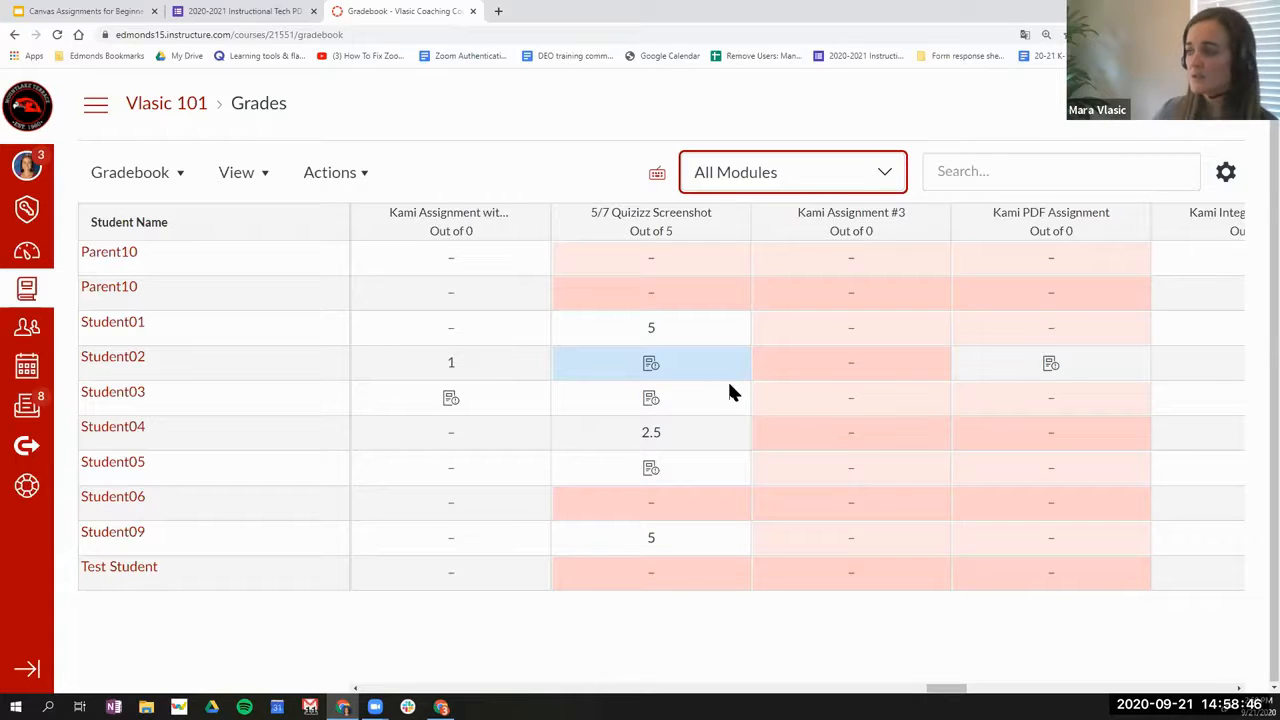
# Enter a grade of 0 for every student in the Kami Assignment #3 column, including Test Student.
pyautogui.click(851, 262)
pyautogui.write('0')
pyautogui.press('Return')
pyautogui.write('0')
pyautogui.press('Return')
pyautogui.write('0')
pyautogui.press('Return')
pyautogui.write('0 0 0 0 0 0 0')
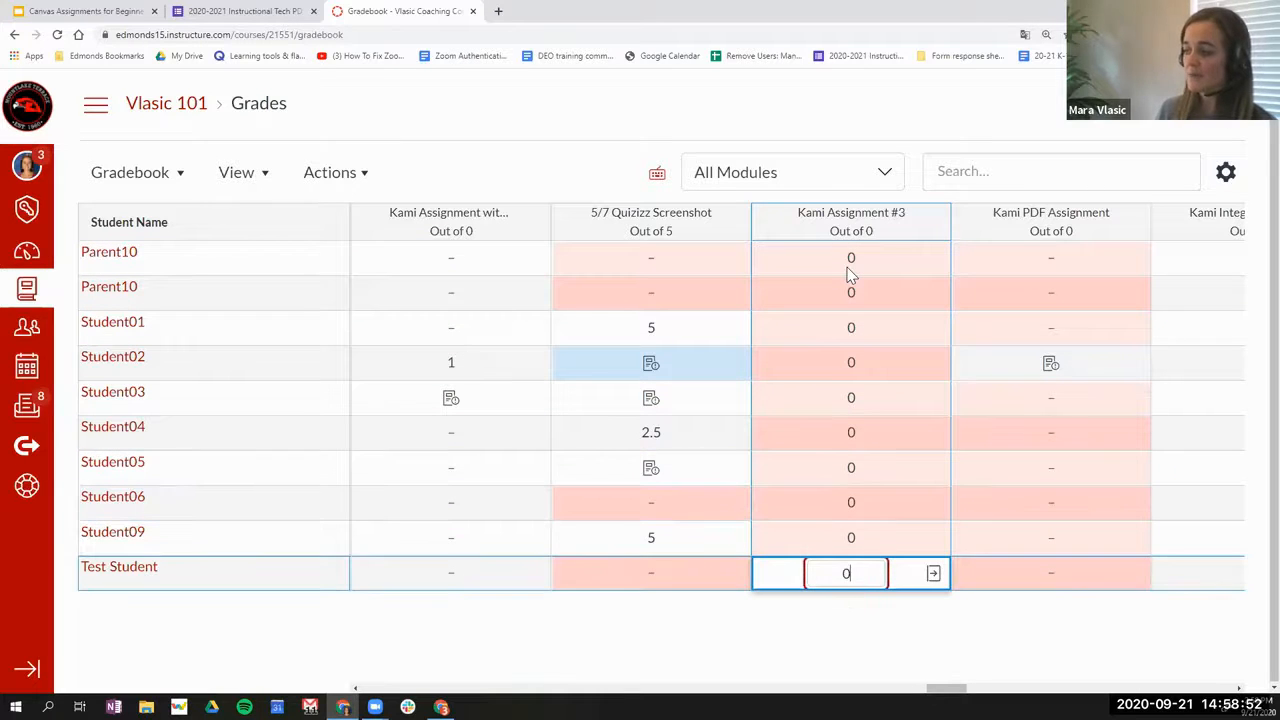
pyautogui.click(857, 626)
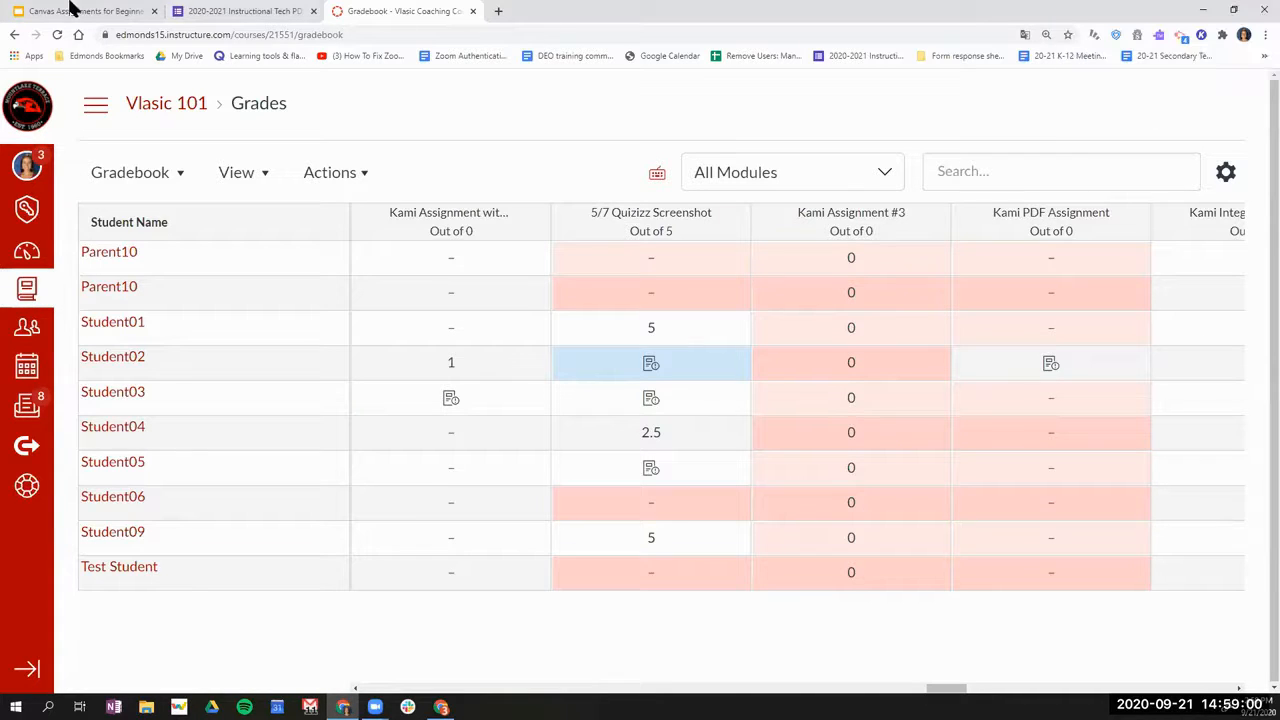
# Switch to the Google Slides presentation and advance to the slide "How to view & grade responses".
pyautogui.click(104, 12)
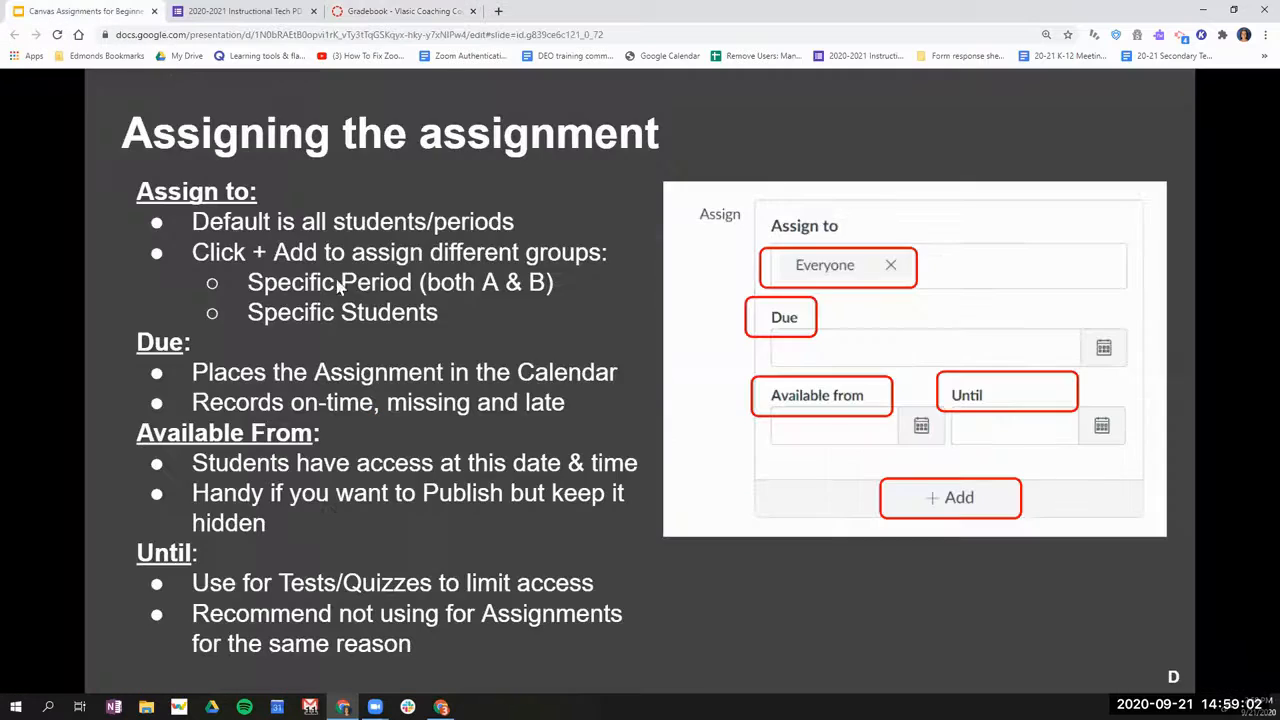
pyautogui.click(330, 506)
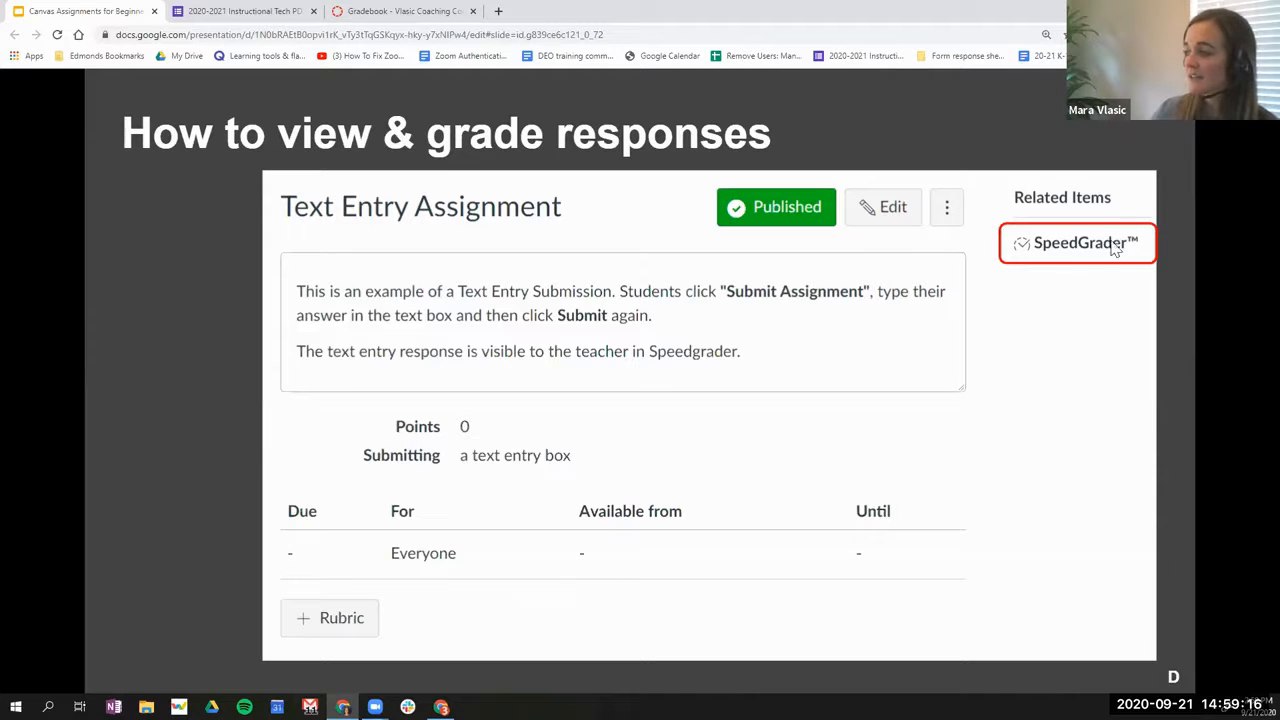
# Switch back to Canvas, open the Text Entry Assignment from the course modules and launch SpeedGrader for it.
pyautogui.click(383, 12)
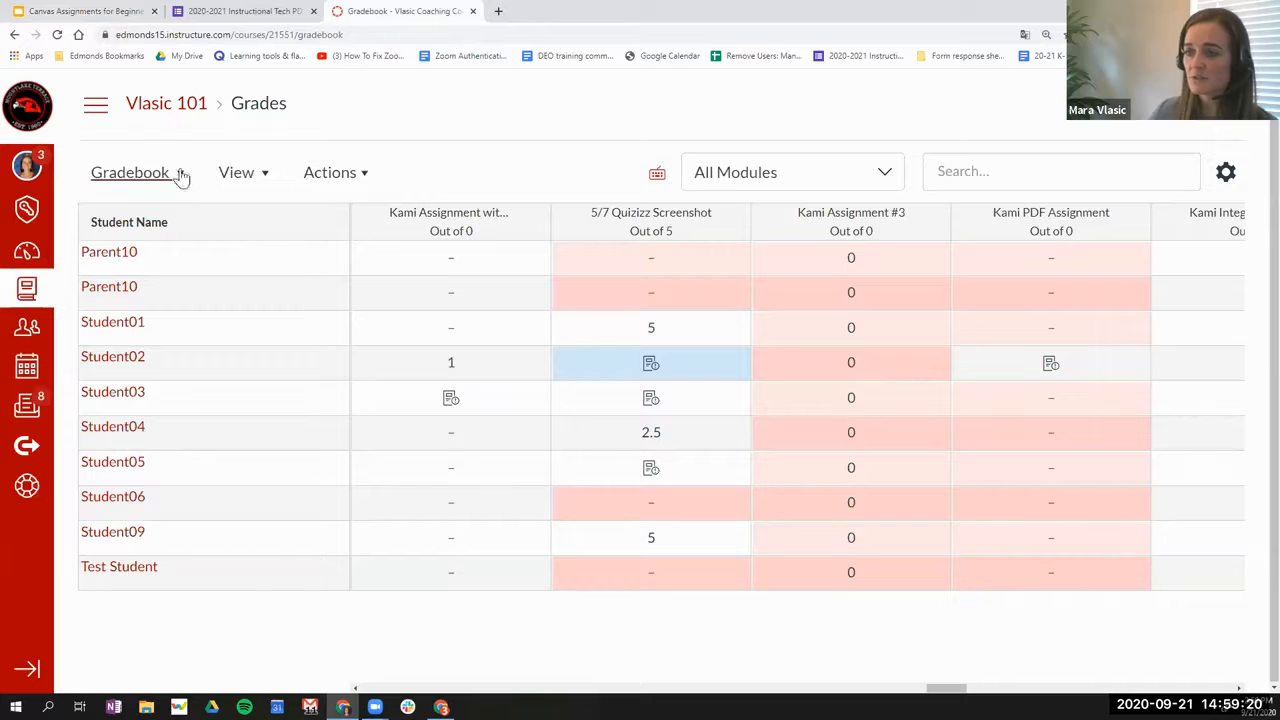
pyautogui.click(166, 105)
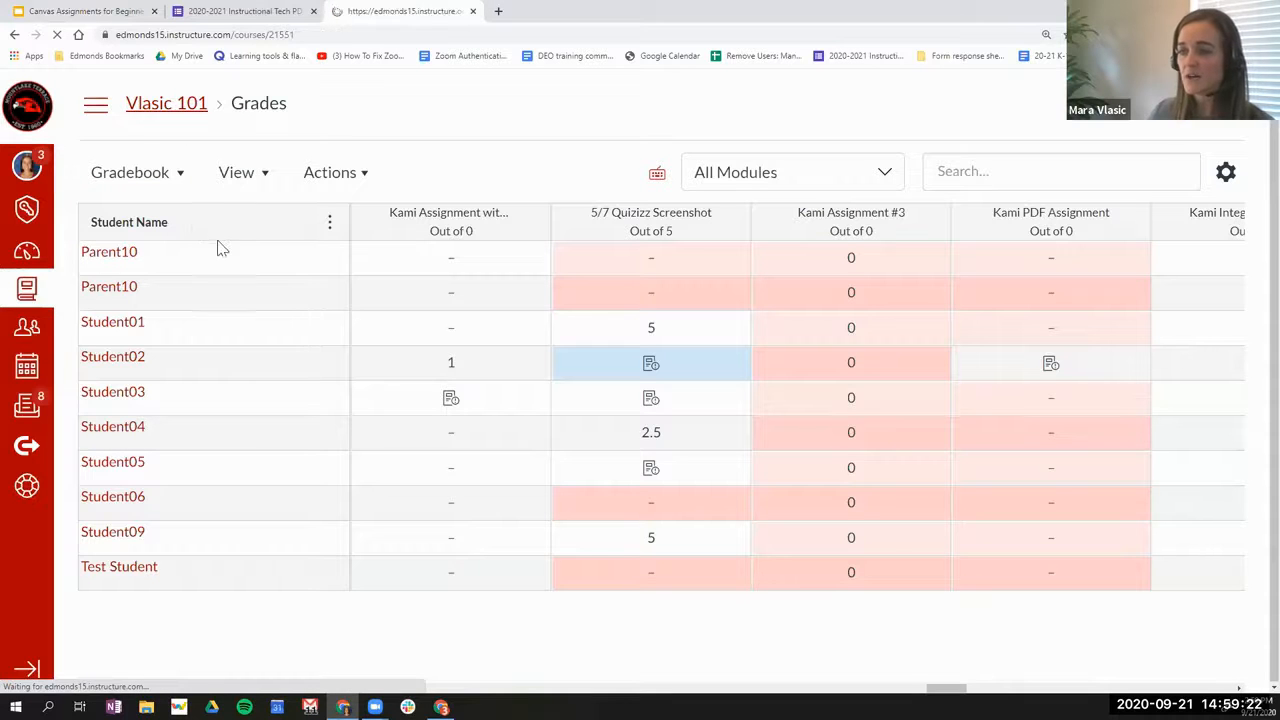
pyautogui.click(125, 220)
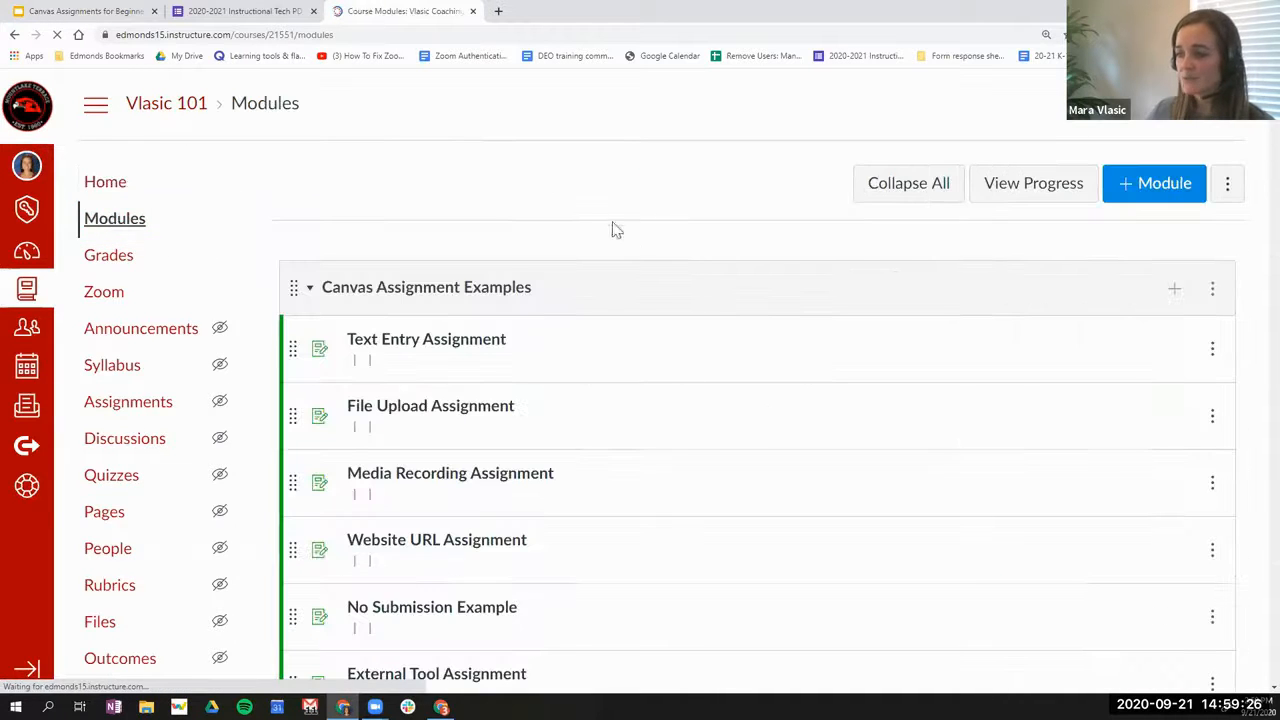
pyautogui.scroll(-1, 651, 249)
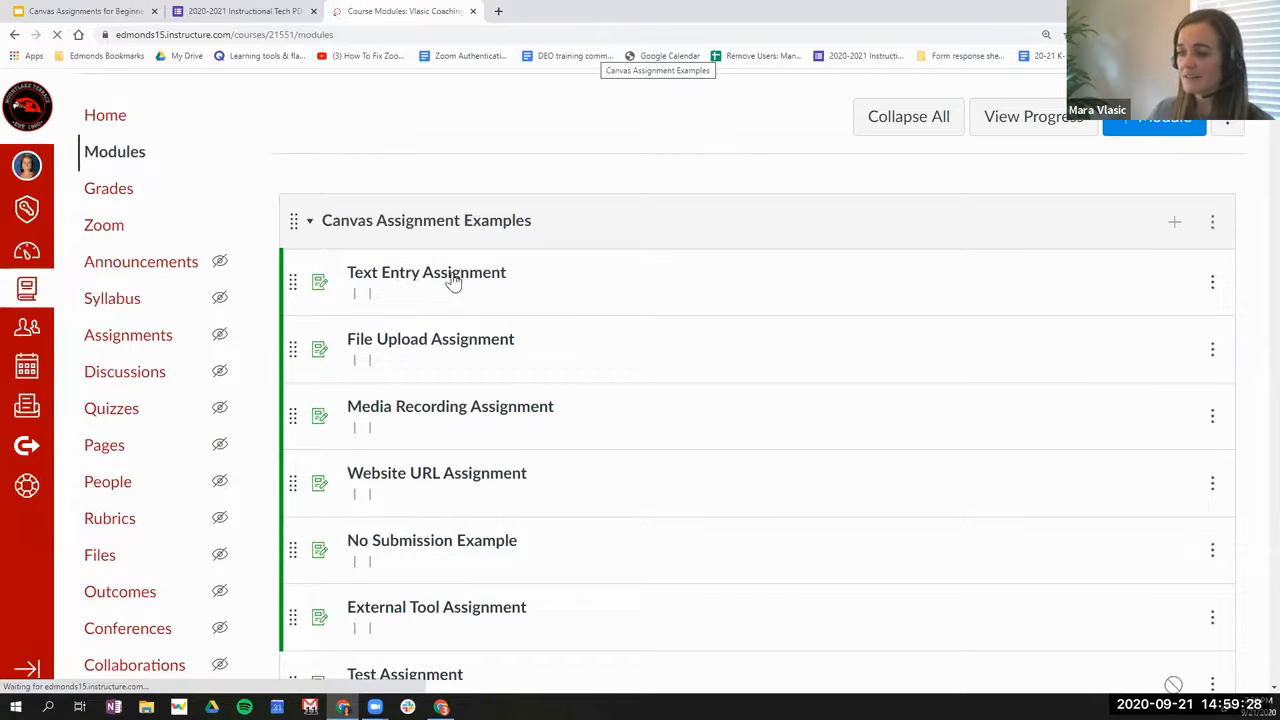
pyautogui.click(467, 283)
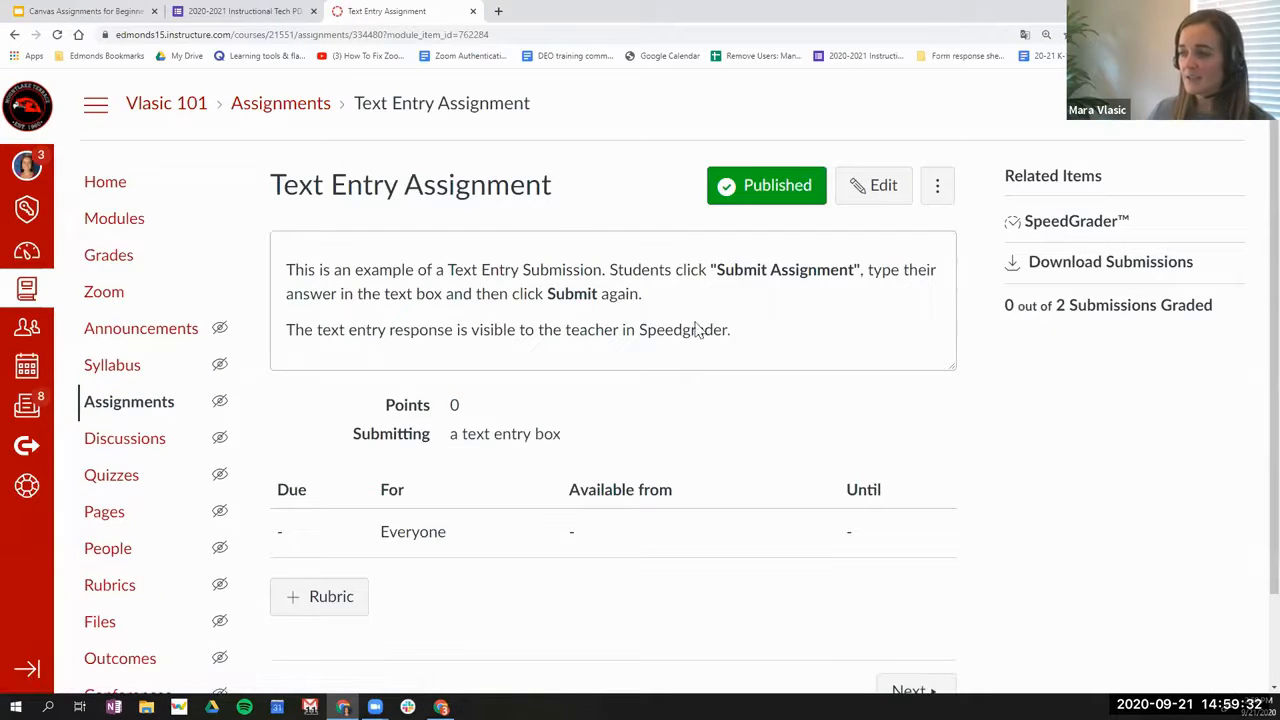
pyautogui.click(1083, 225)
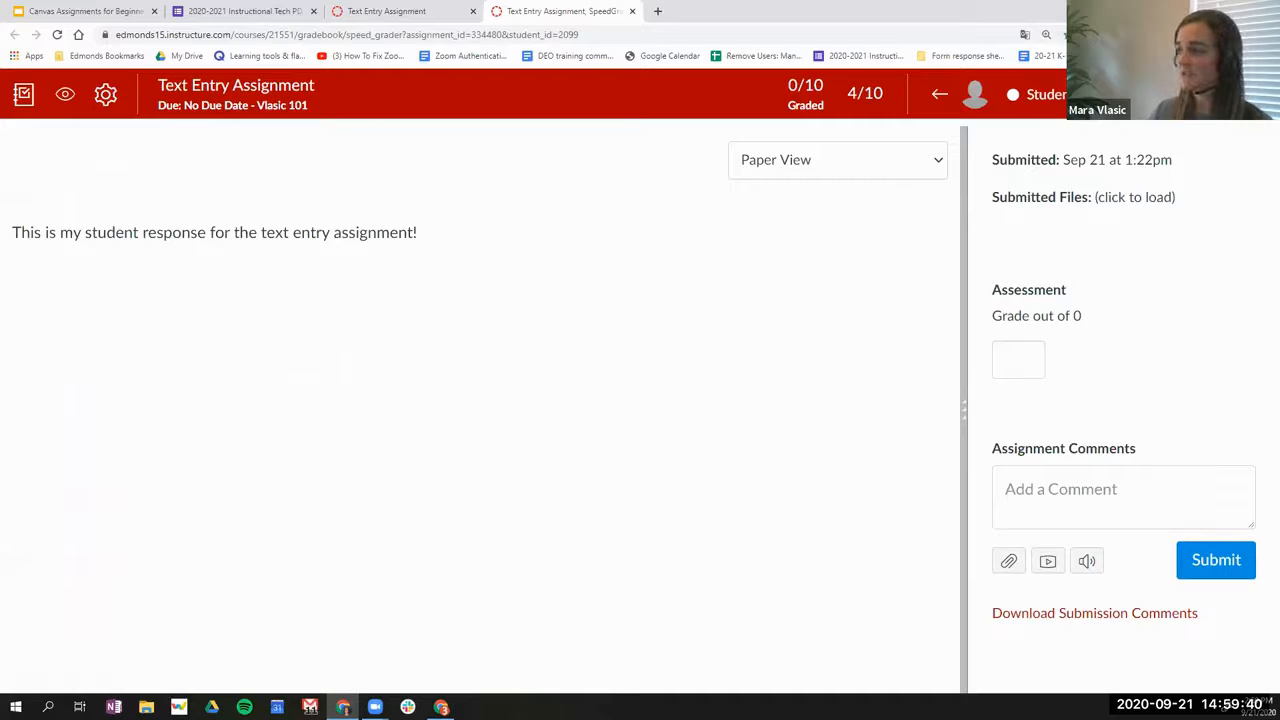
# Look through the SpeedGrader student list and highlight the text of the displayed student's response.
pyautogui.click(1045, 95)
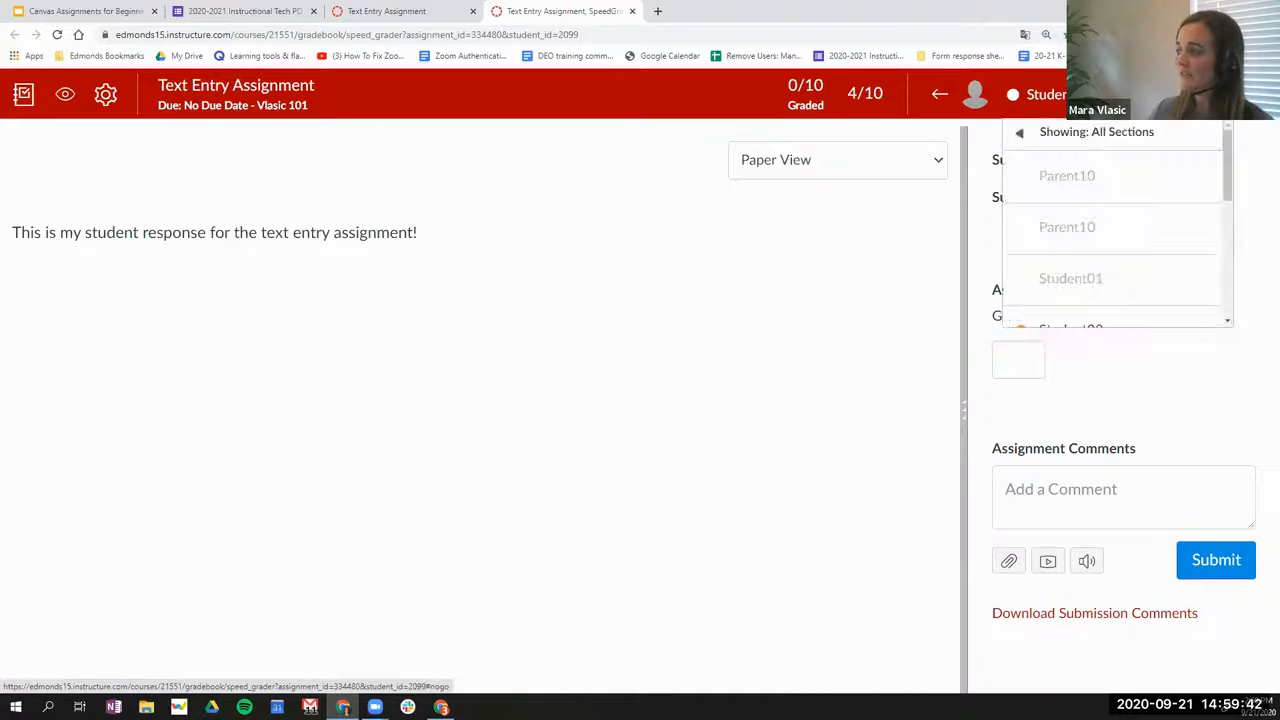
pyautogui.scroll(-3, 1175, 232)
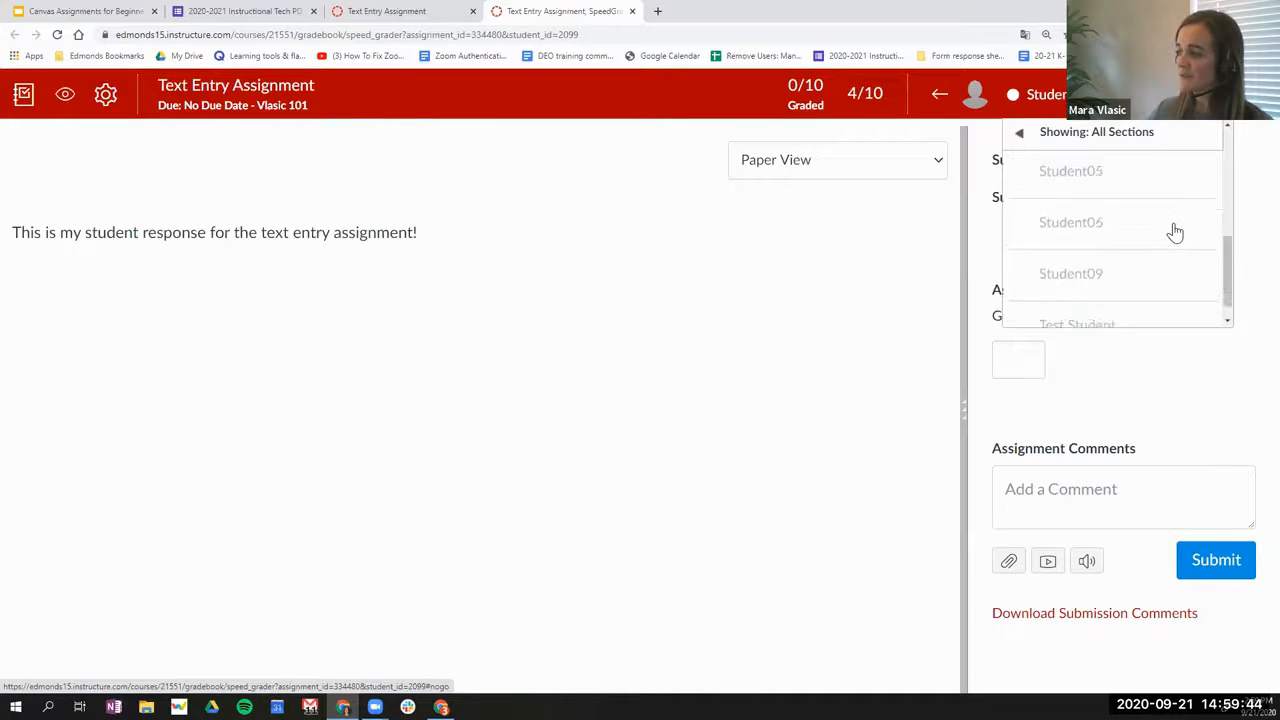
pyautogui.scroll(3, 1175, 232)
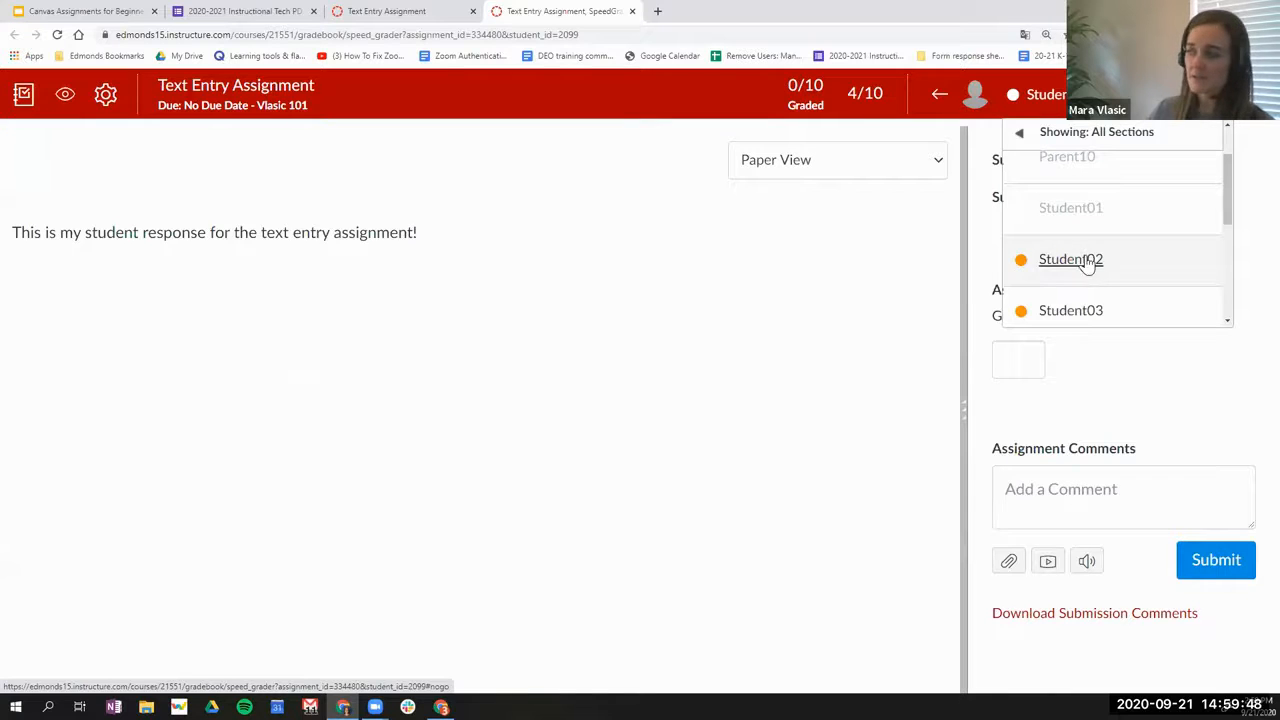
pyautogui.moveTo(11, 232); pyautogui.dragTo(444, 232)
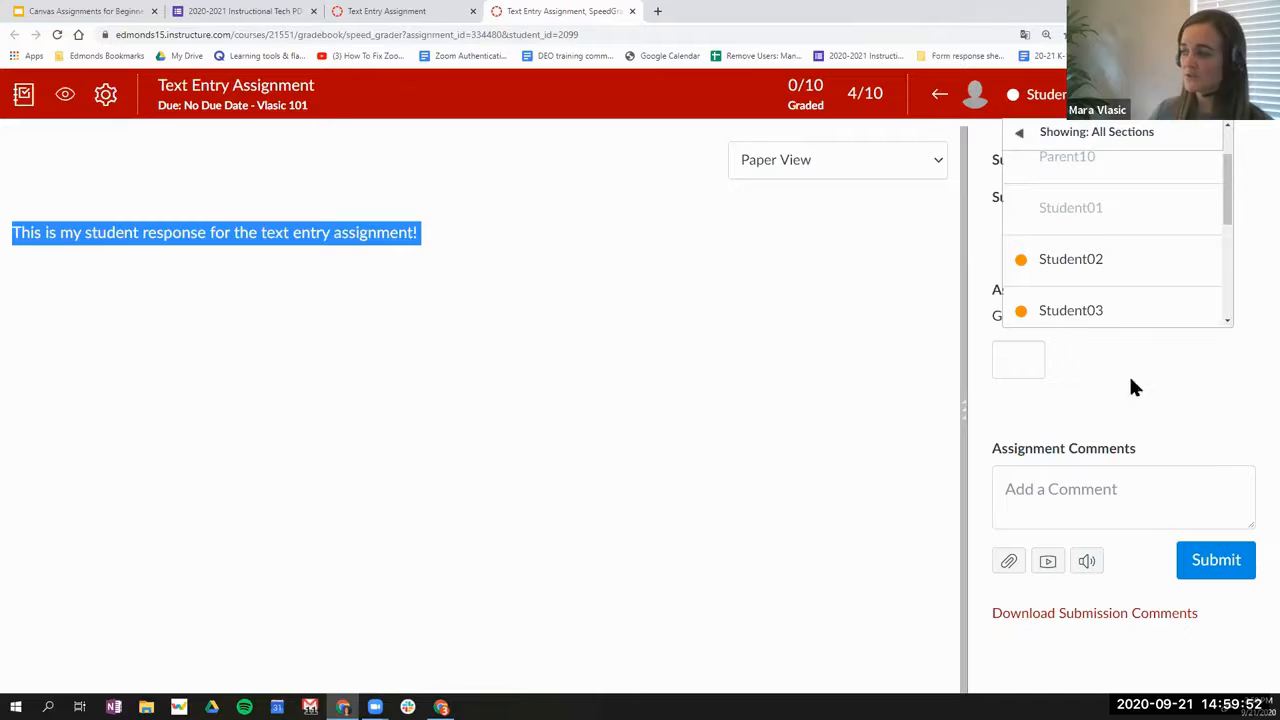
# Give the displayed text entry submission a grade of 0 in SpeedGrader.
pyautogui.click(1033, 370)
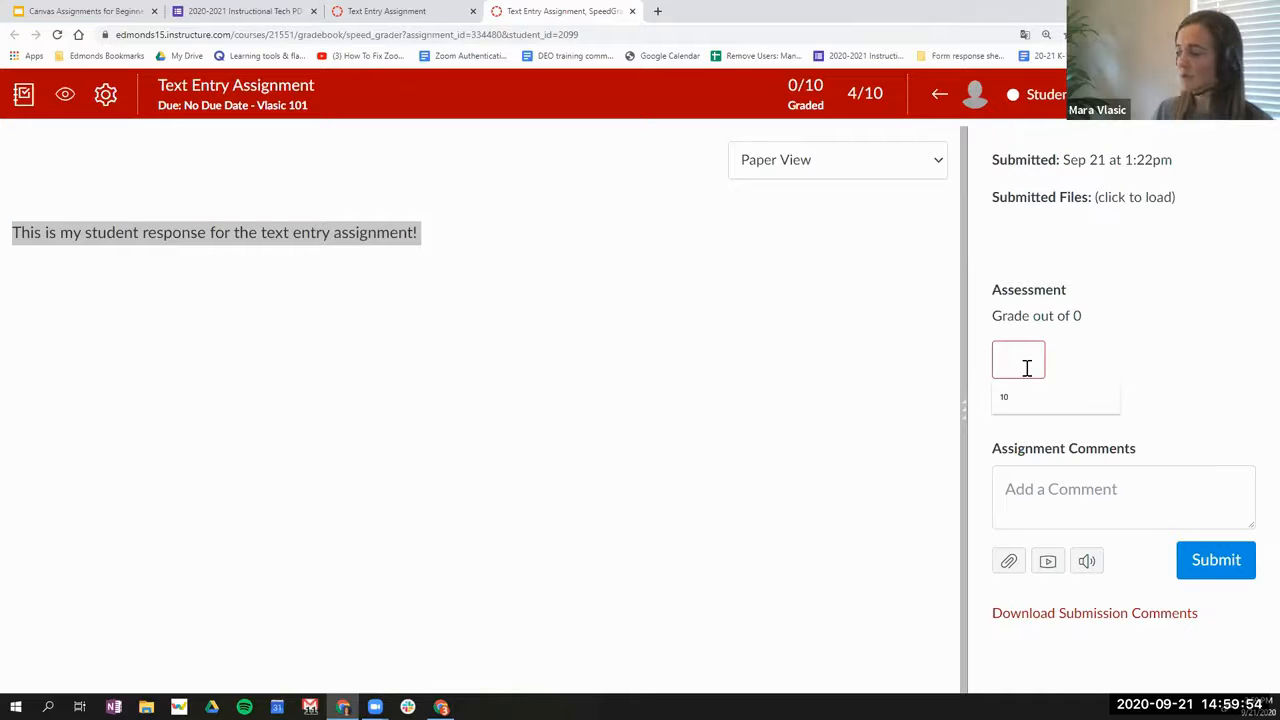
pyautogui.write('0')
pyautogui.click(1120, 376)
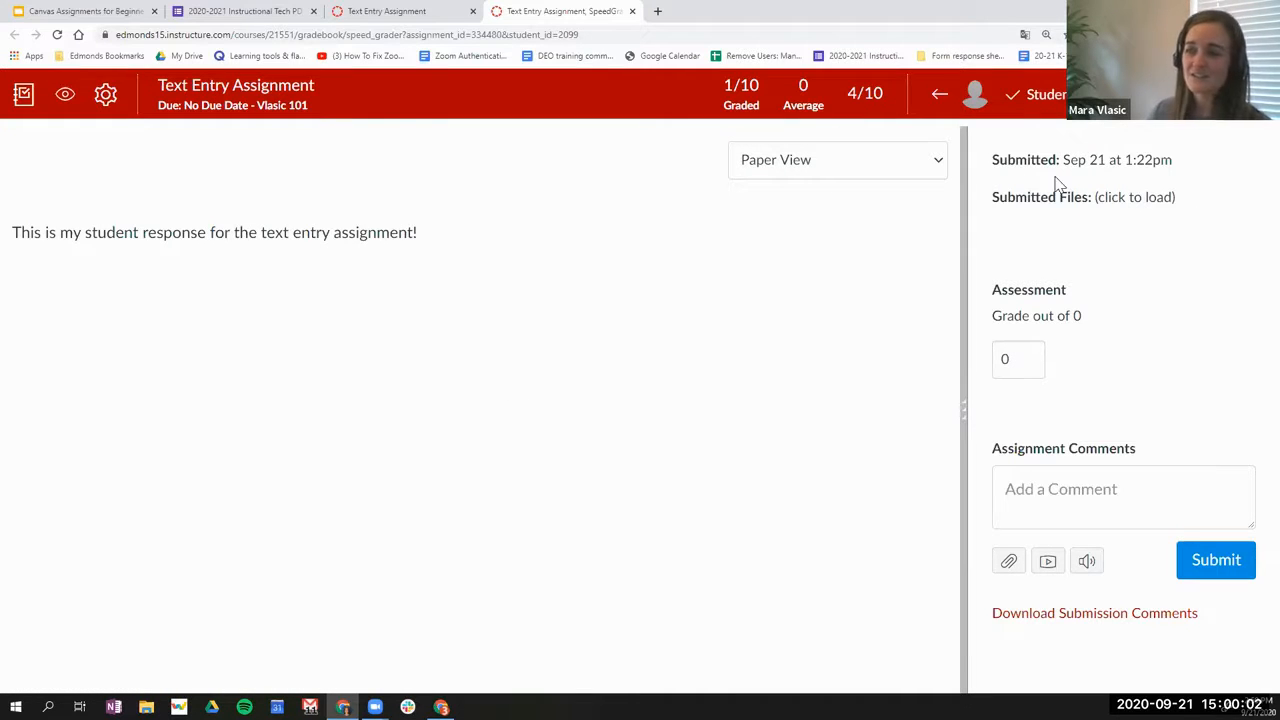
# Return to the course modules and duplicate the Text Entry Assignment in the Canvas Assignment Examples module.
pyautogui.click(452, 14)
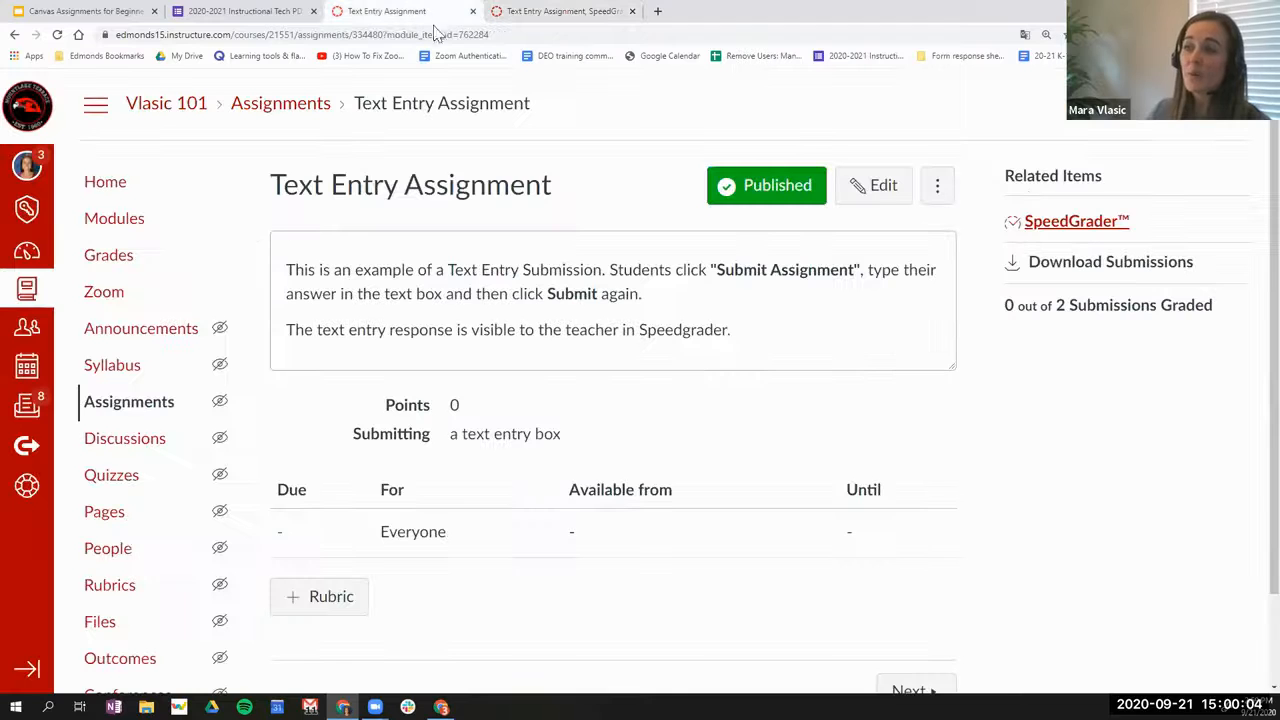
pyautogui.click(127, 226)
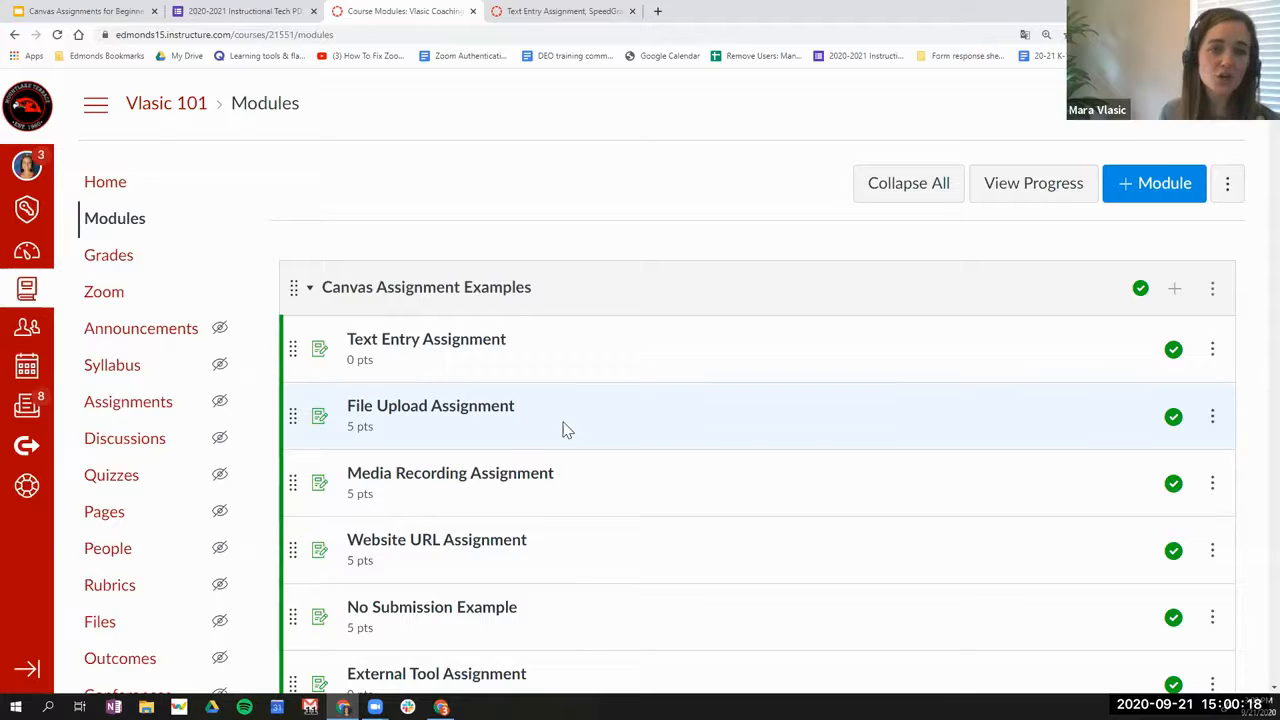
pyautogui.click(1213, 352)
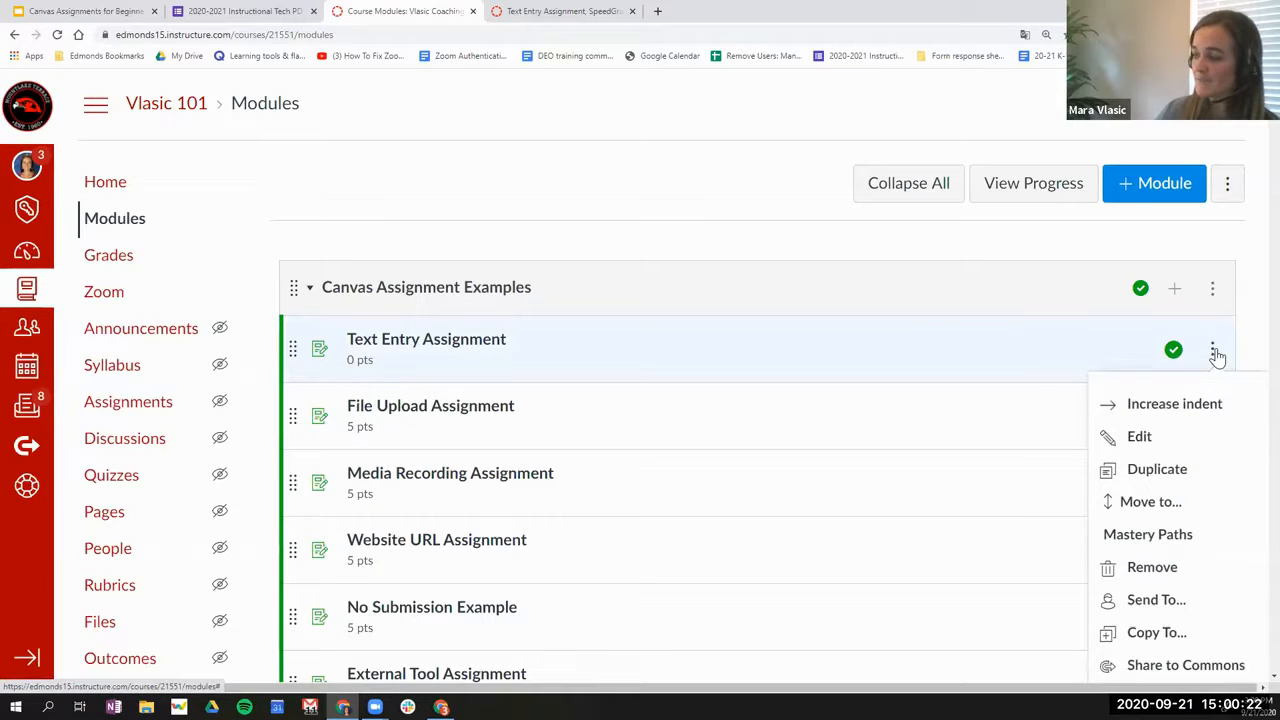
pyautogui.click(1183, 472)
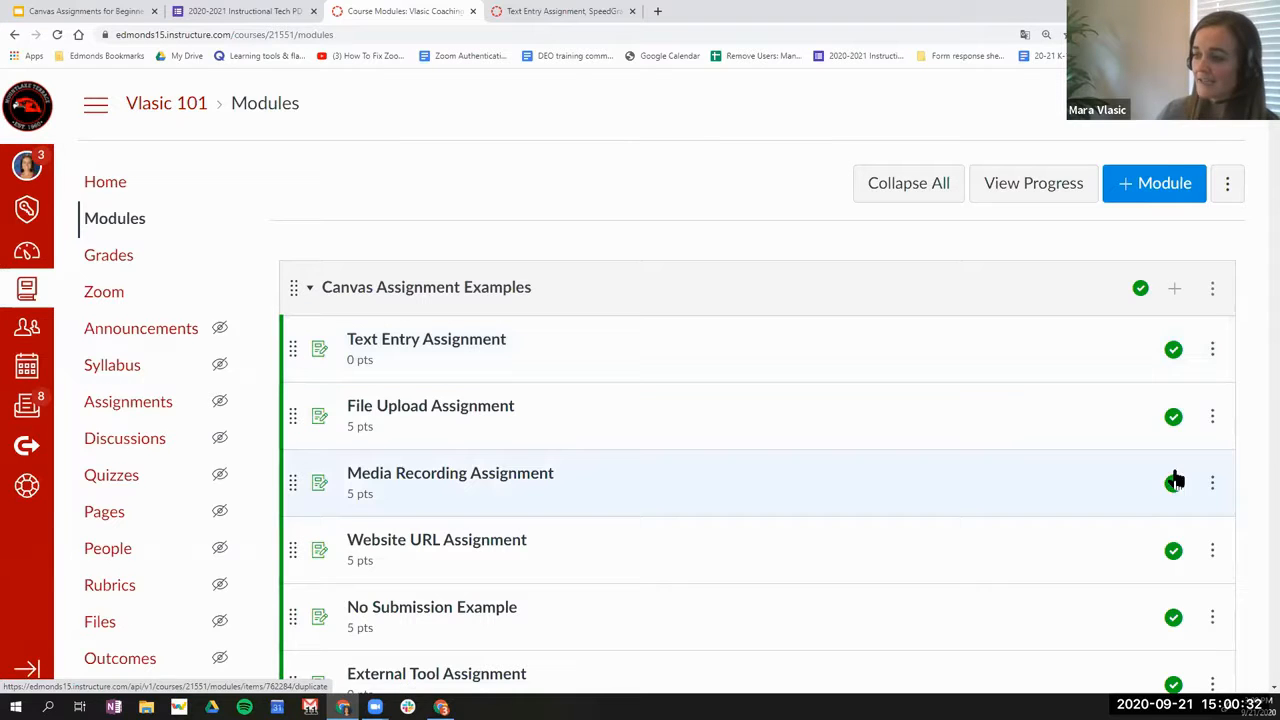
pyautogui.scroll(-1, 1172, 476)
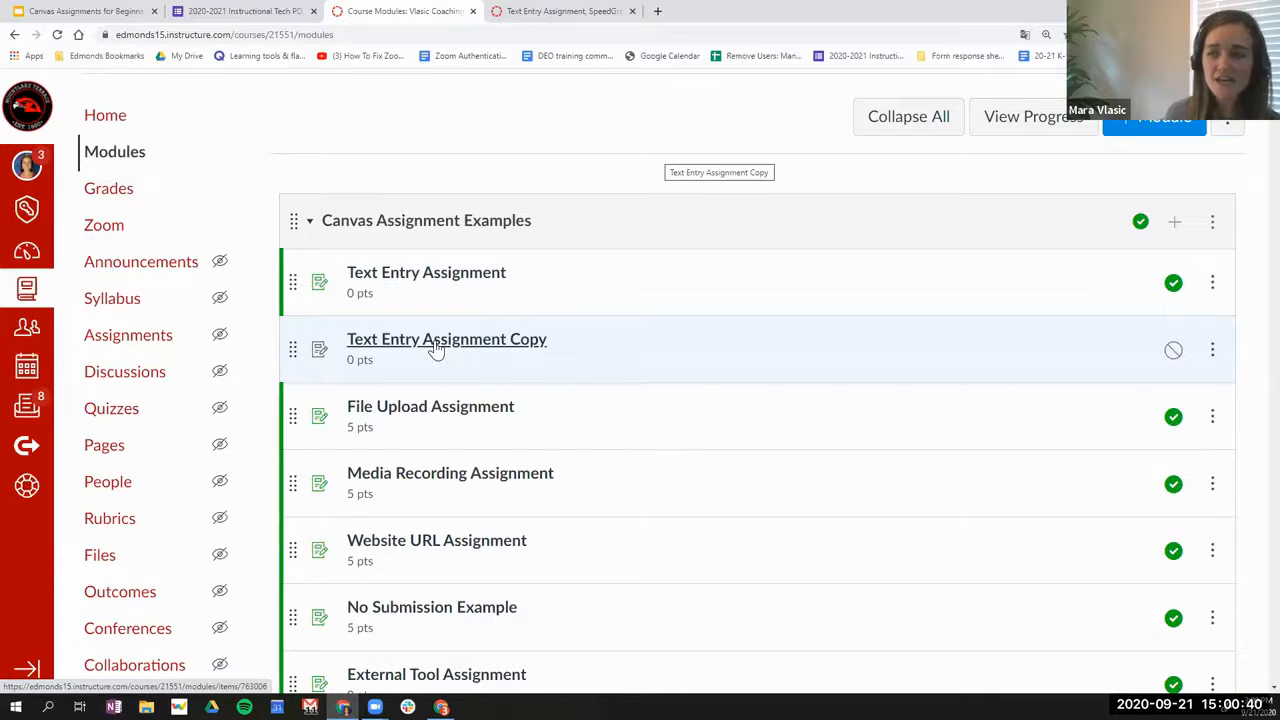
# Look at the courses the original Text Entry Assignment can be copied to and close Copy To without copying.
pyautogui.click(1213, 285)
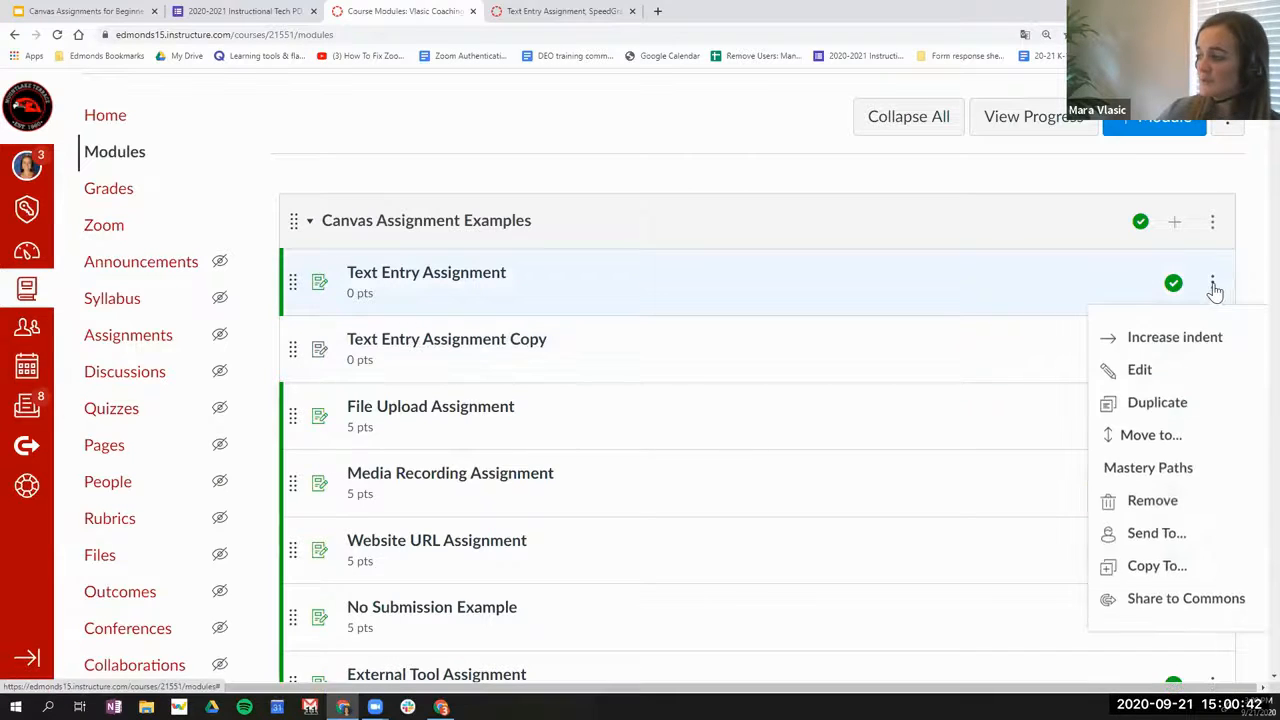
pyautogui.click(1168, 568)
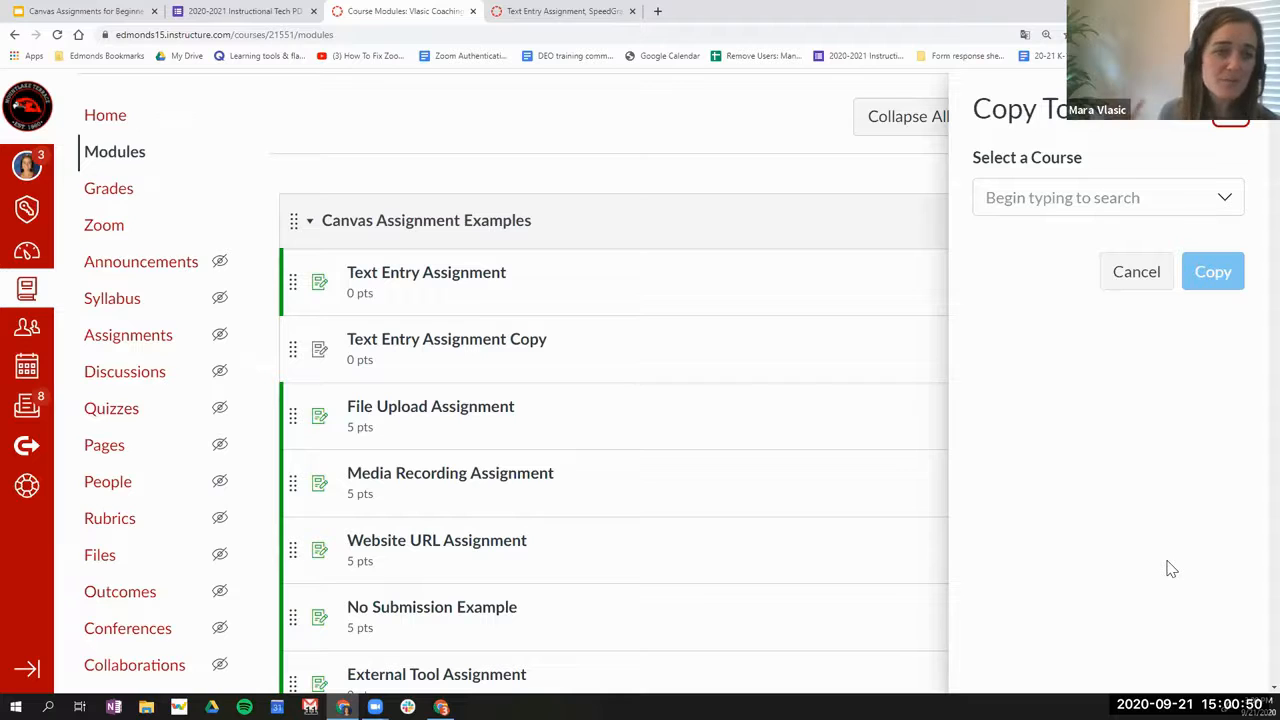
pyautogui.click(1146, 197)
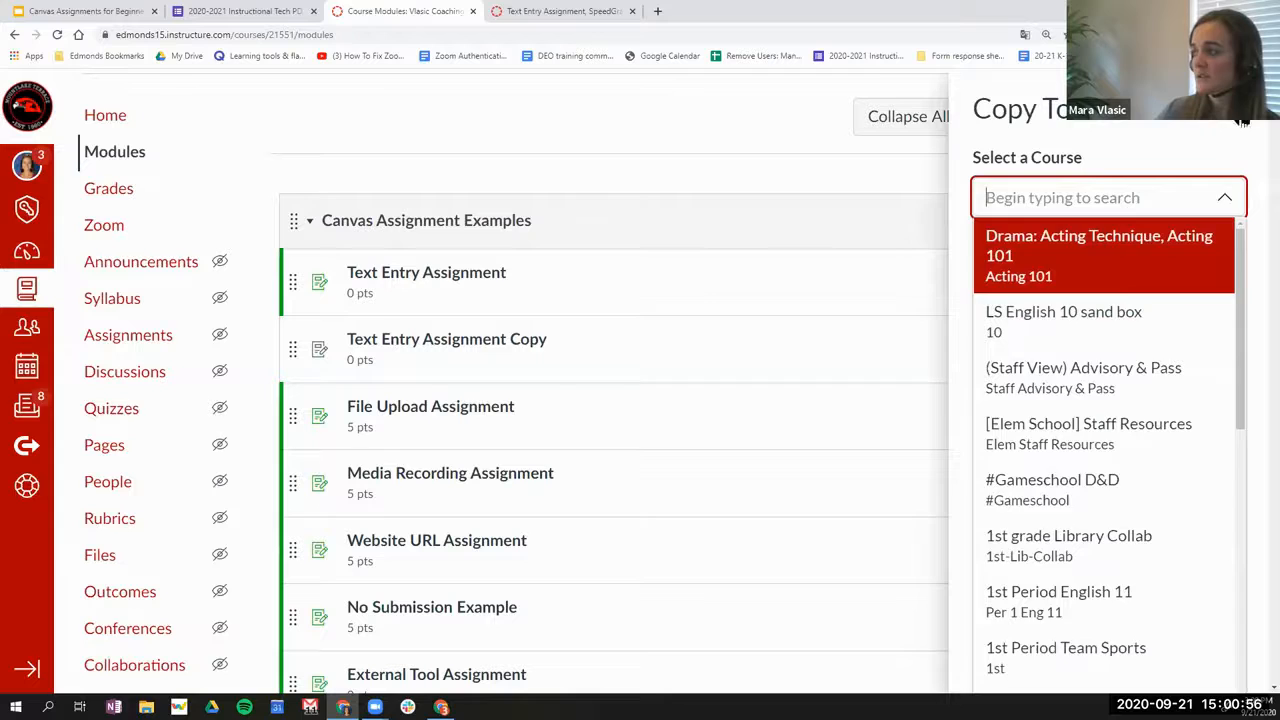
pyautogui.click(1245, 101)
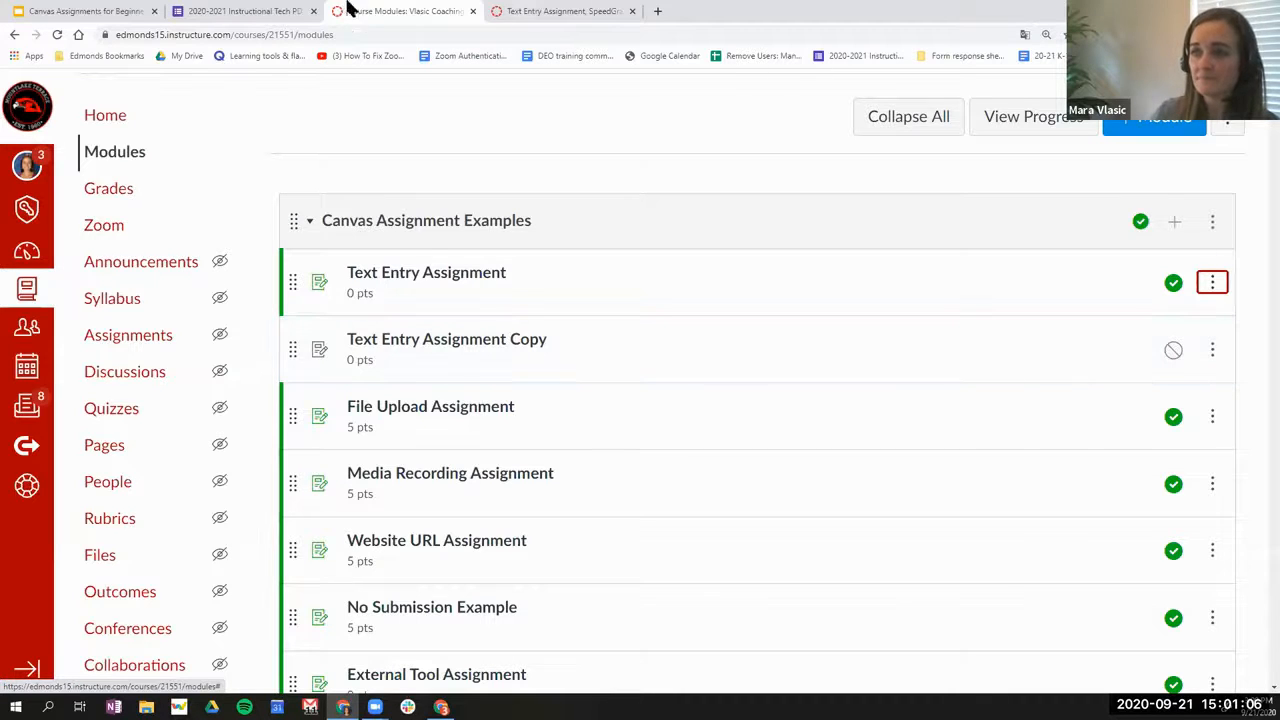
# Switch to the Google Slides presentation and advance past the "Remaining Questions?" slide to "Canvas Gradebook Tips".
pyautogui.click(119, 16)
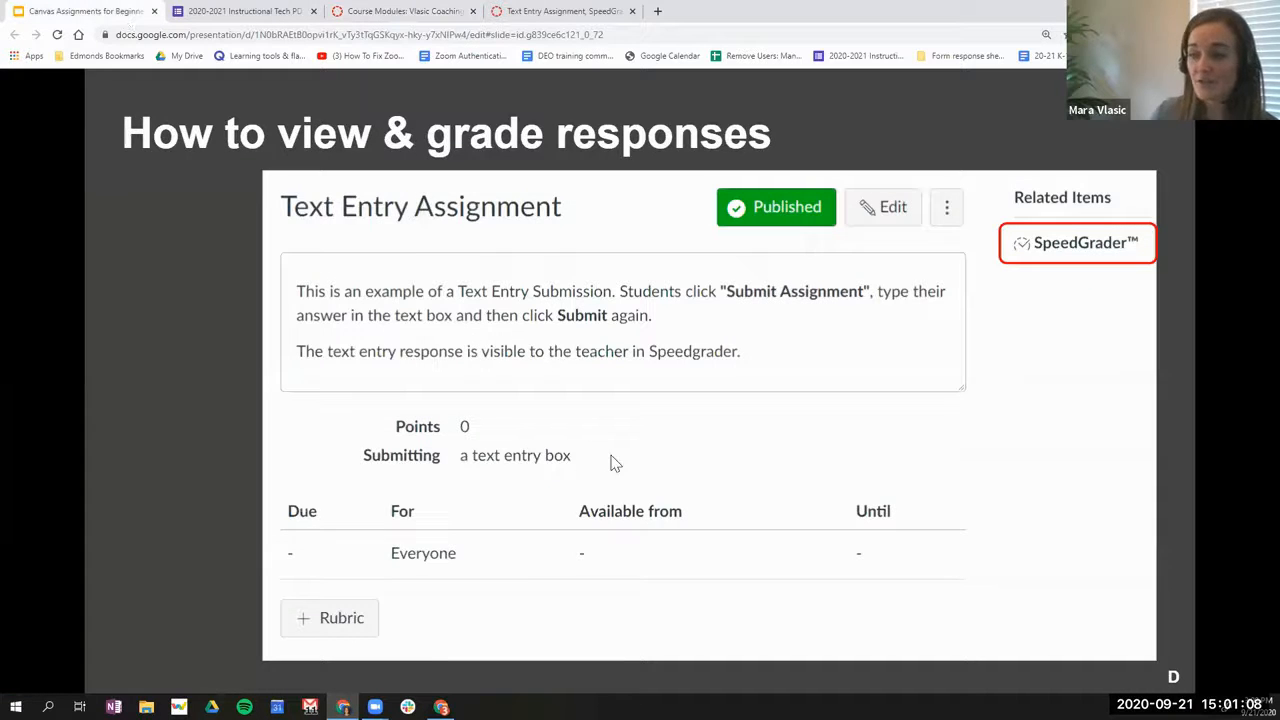
pyautogui.press('Right')
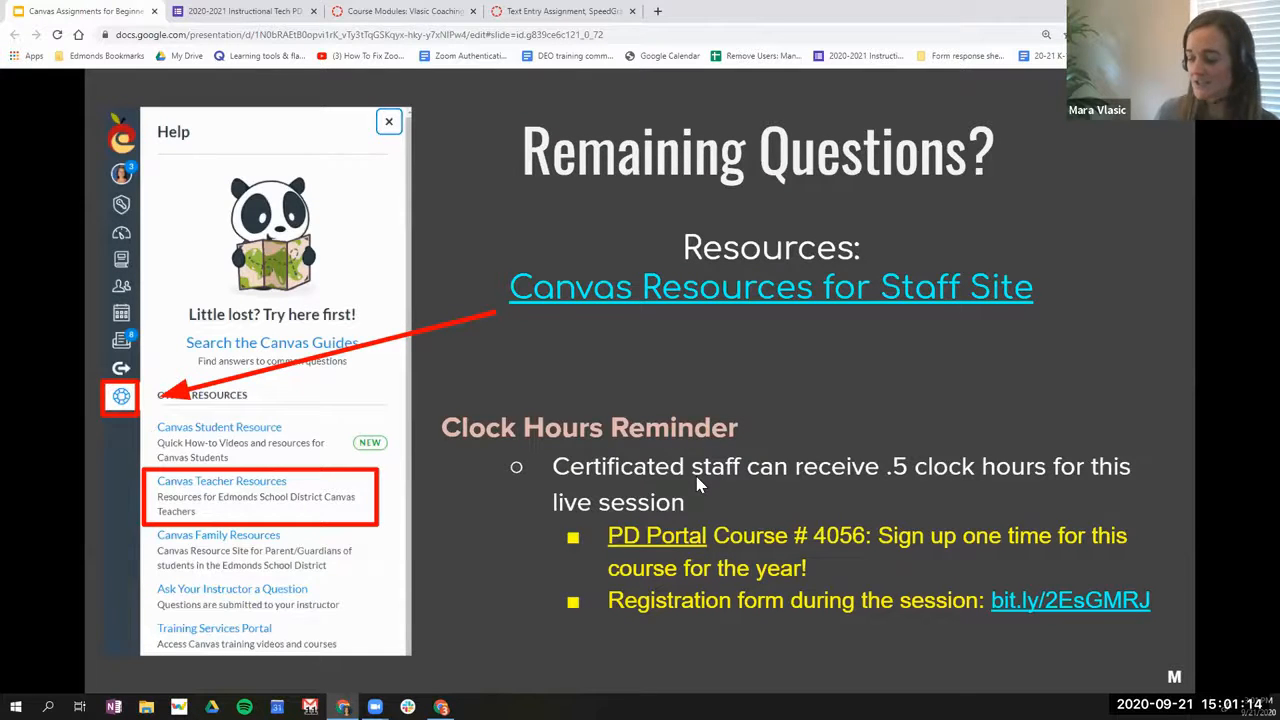
pyautogui.press('Right')
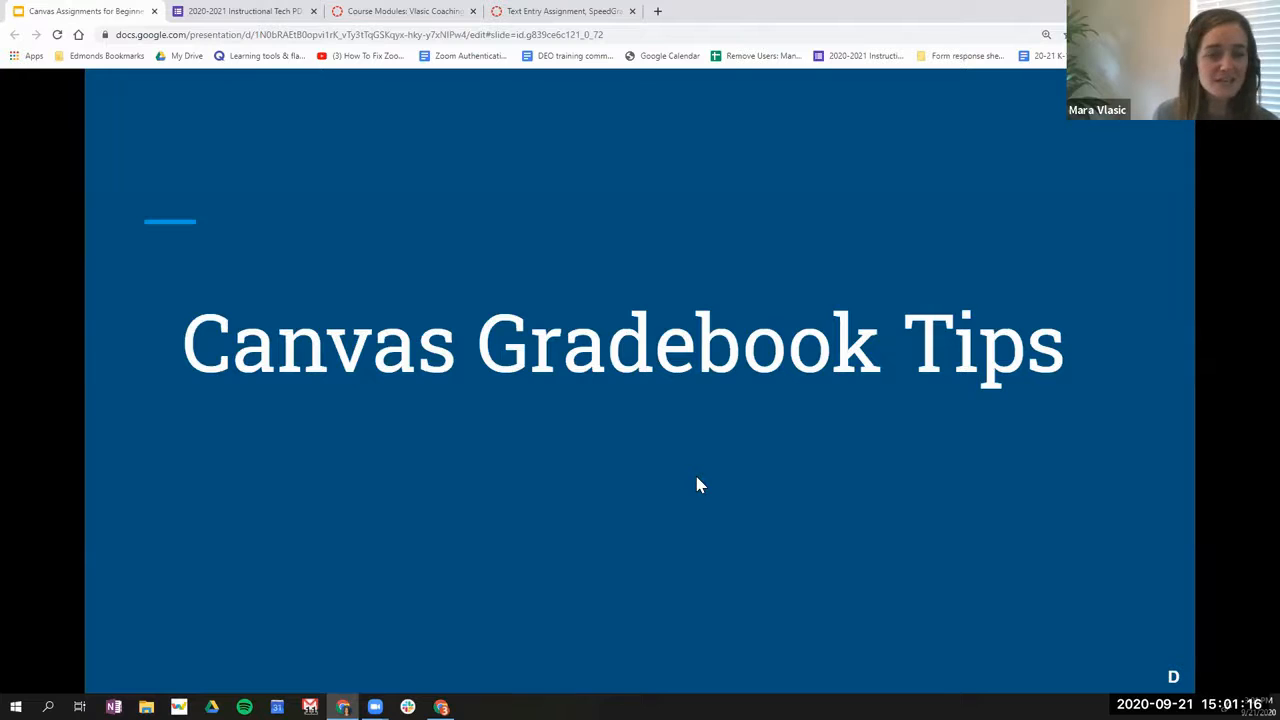